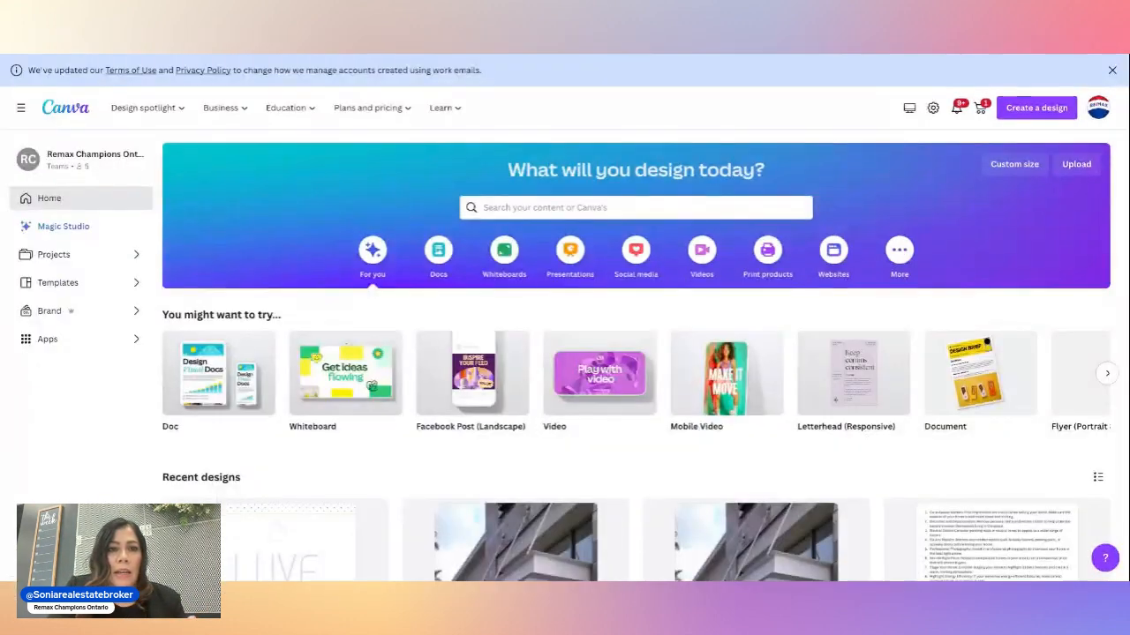
# Search 'real estate flyer' from Home and open the Real Estate Flyers templates page
pyautogui.scroll(-2, 474, 386)
pyautogui.scroll(-1, 475, 386)
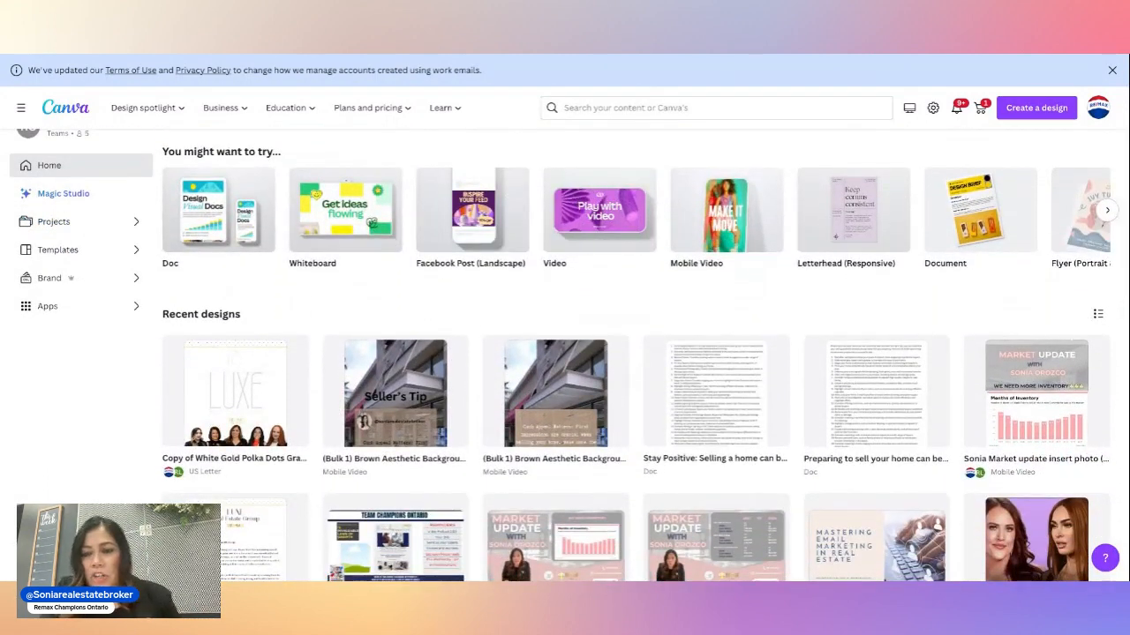
pyautogui.scroll(2, 475, 386)
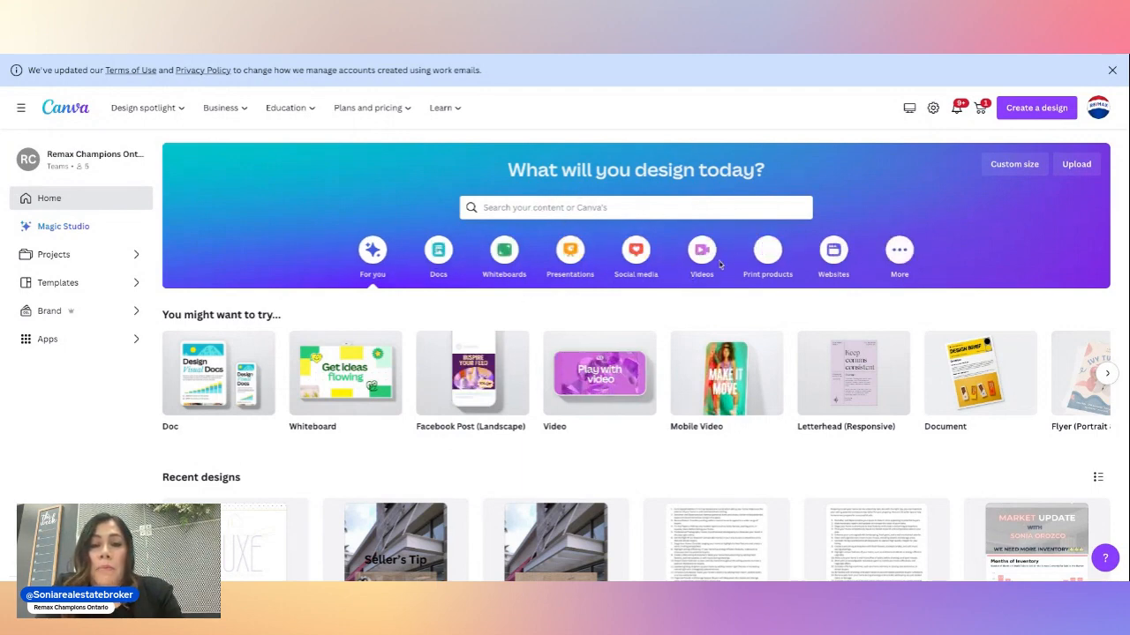
pyautogui.click(549, 206)
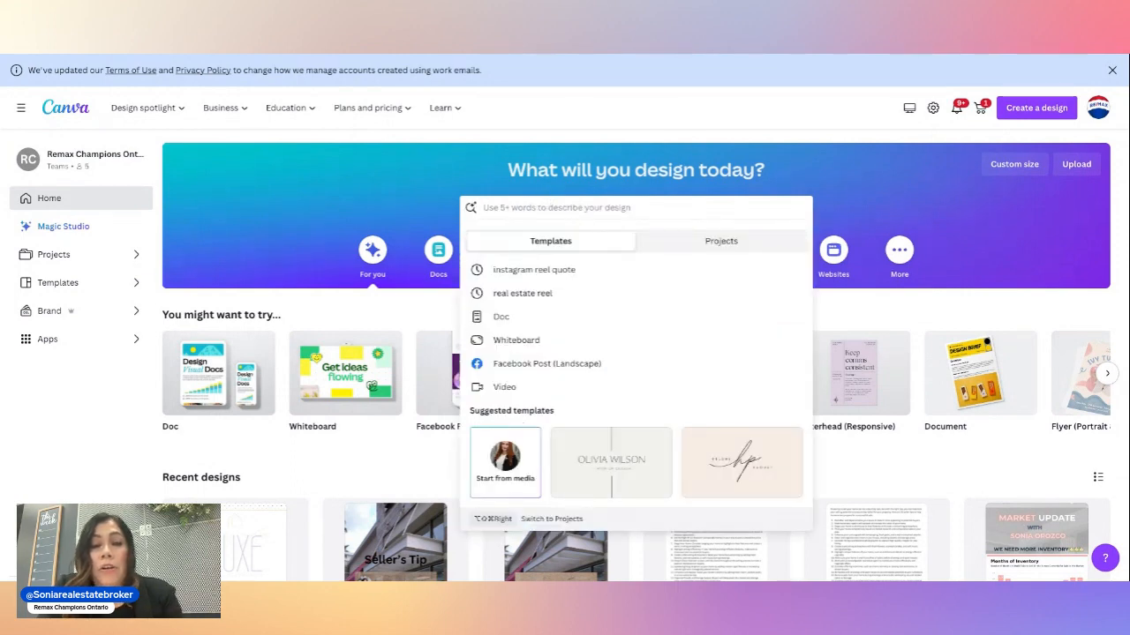
pyautogui.write('rea')
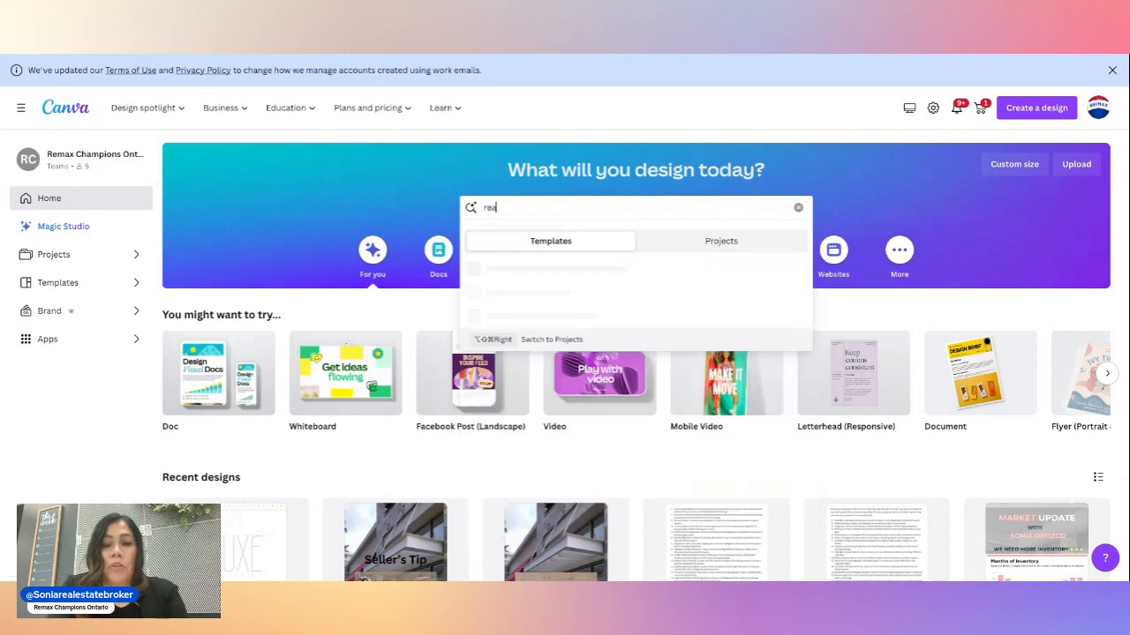
pyautogui.write('l estate')
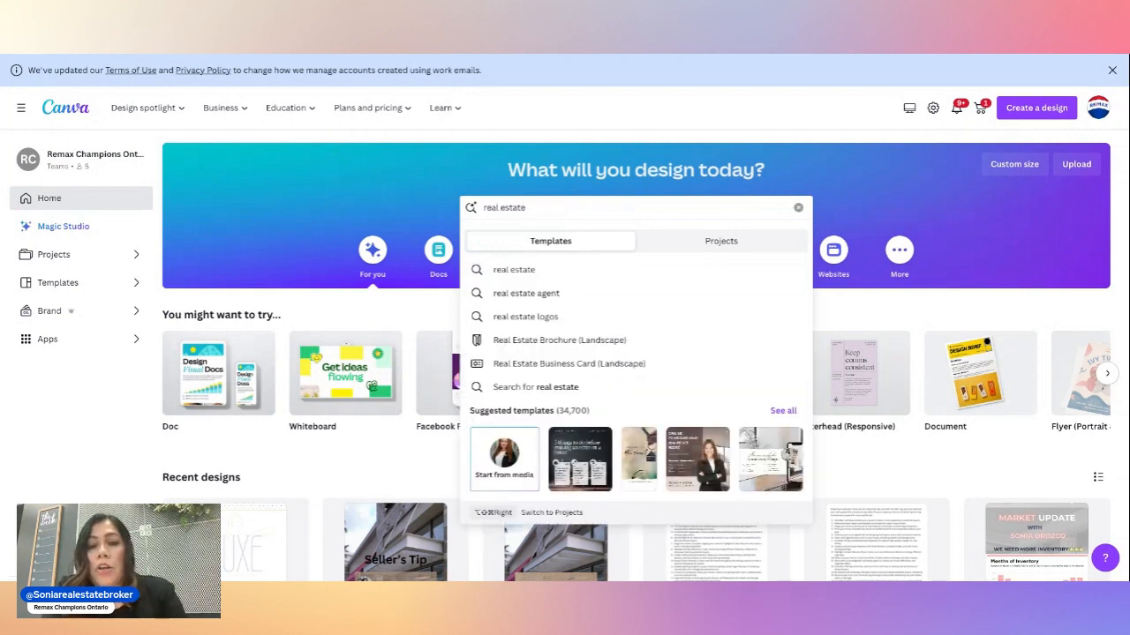
pyautogui.write(' fl')
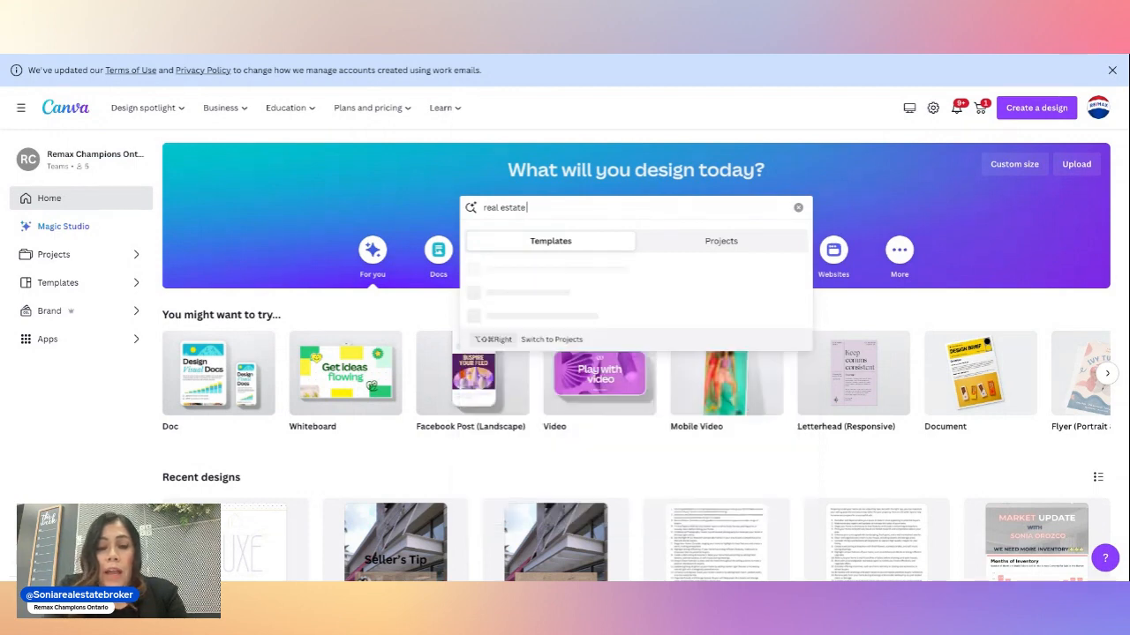
pyautogui.write('yer')
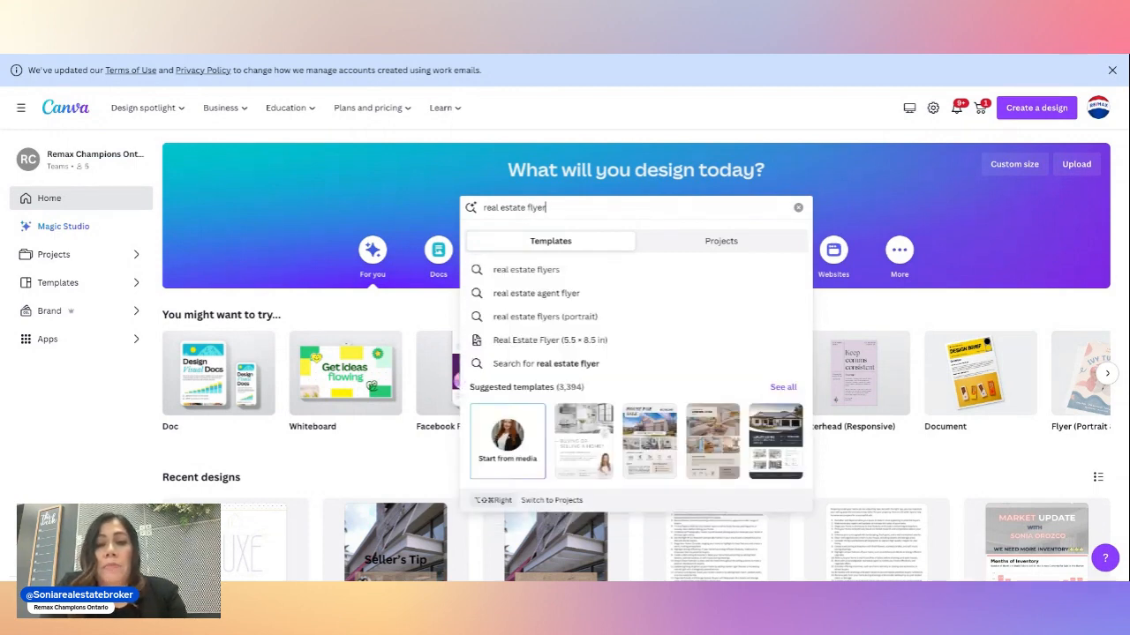
pyautogui.click(532, 274)
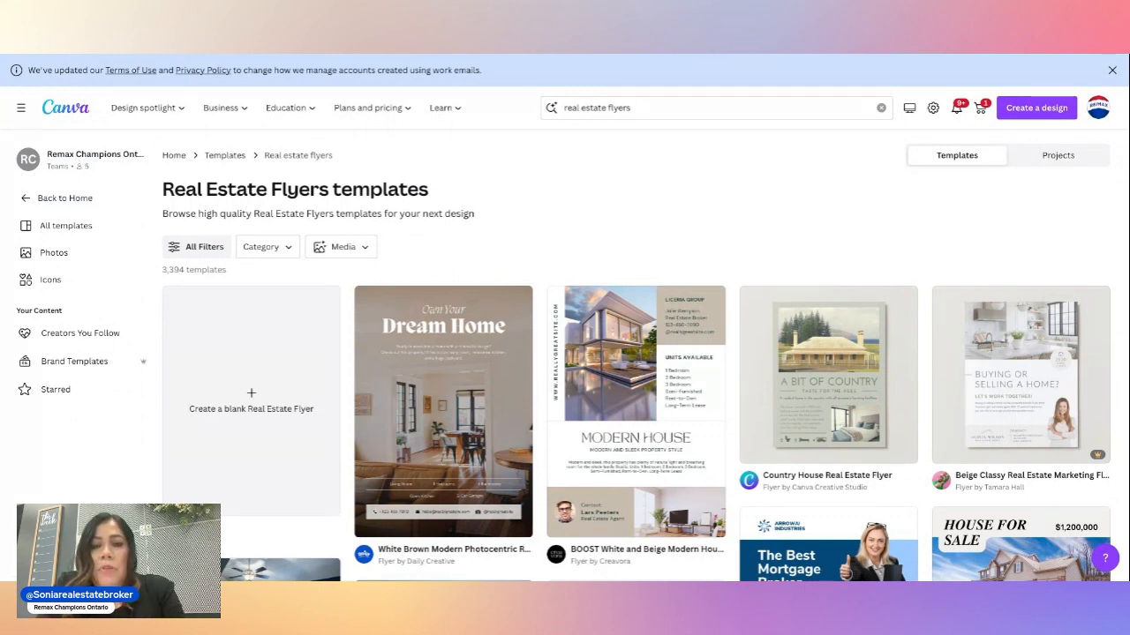
# Browse the flyer templates and preview the White Grey Minimalist Home Sale flyer
pyautogui.scroll(-2, 481, 402)
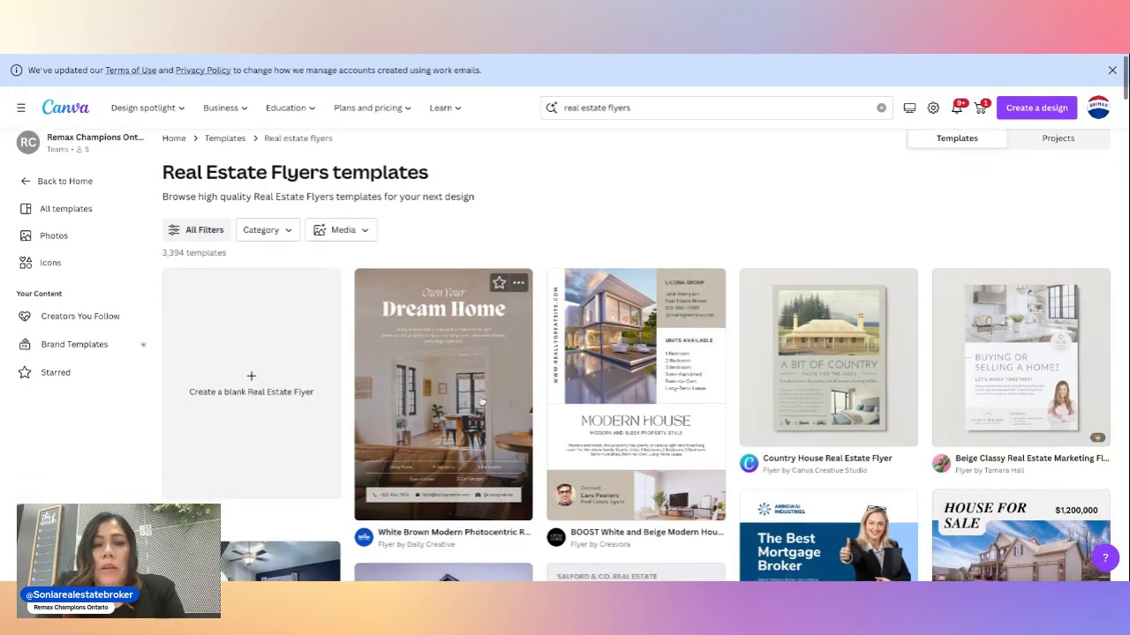
pyautogui.scroll(-2, 481, 402)
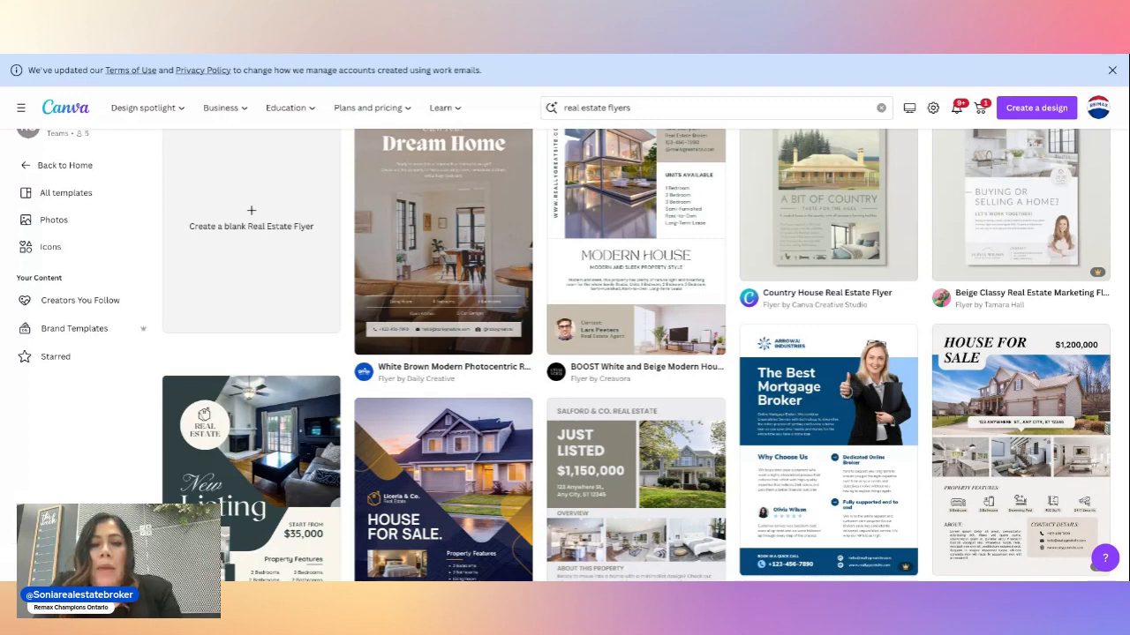
pyautogui.scroll(2, 487, 353)
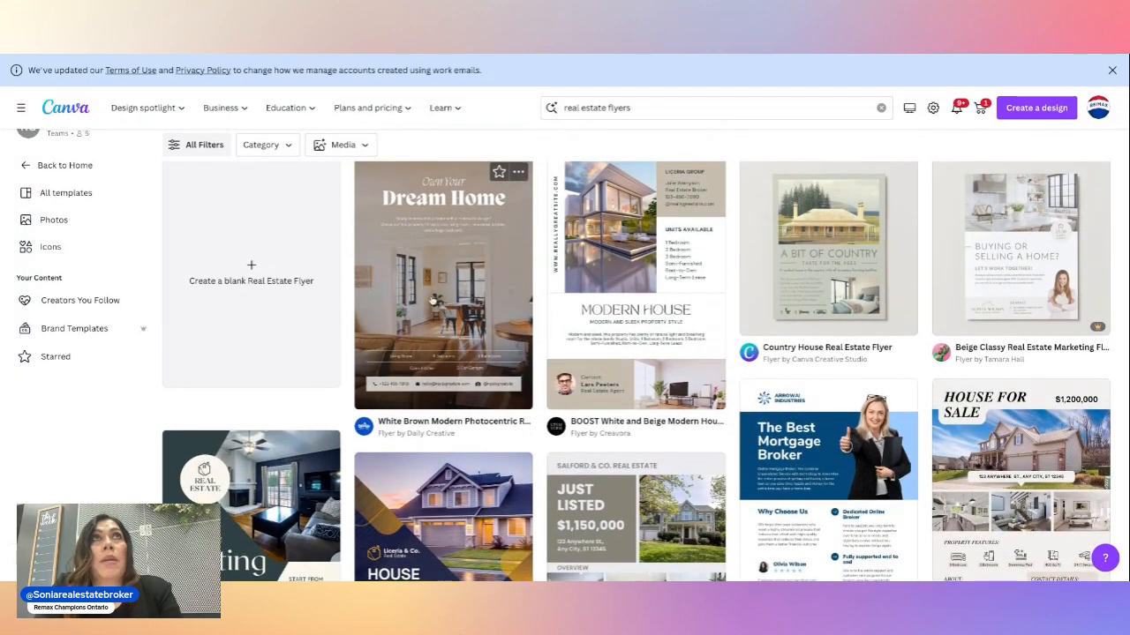
pyautogui.scroll(-2, 447, 372)
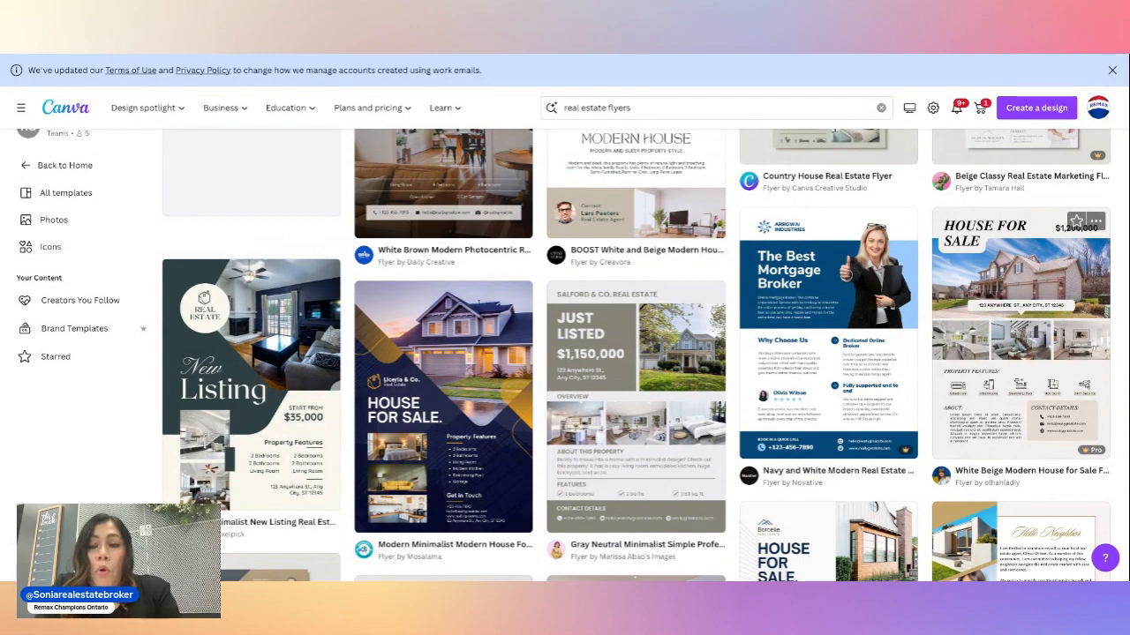
pyautogui.scroll(-3, 1021, 353)
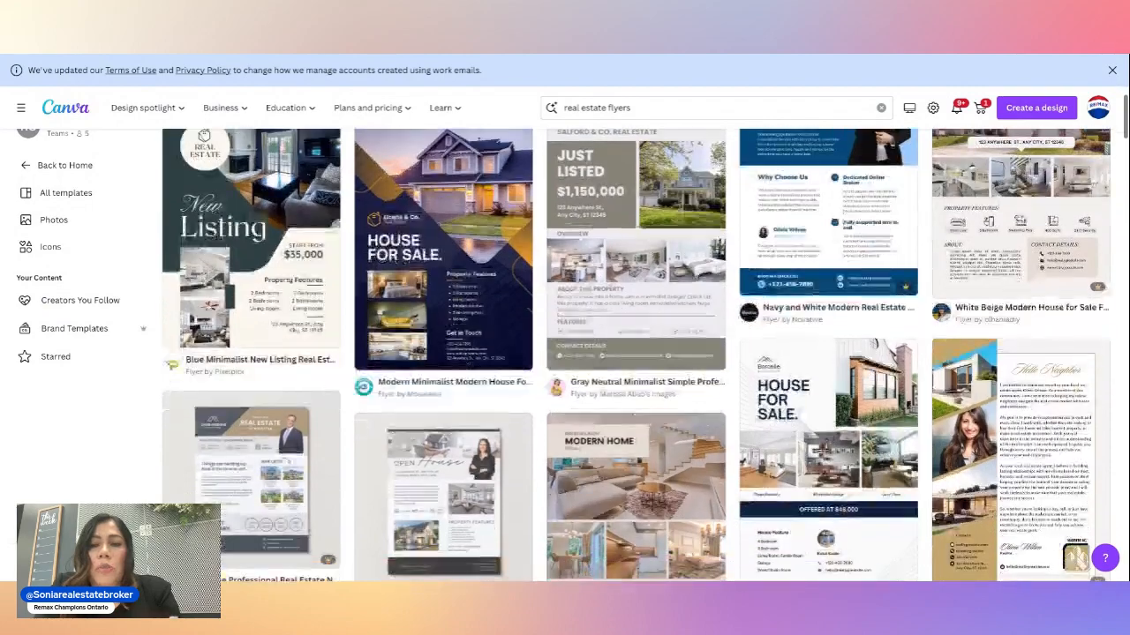
pyautogui.scroll(-2, 1021, 353)
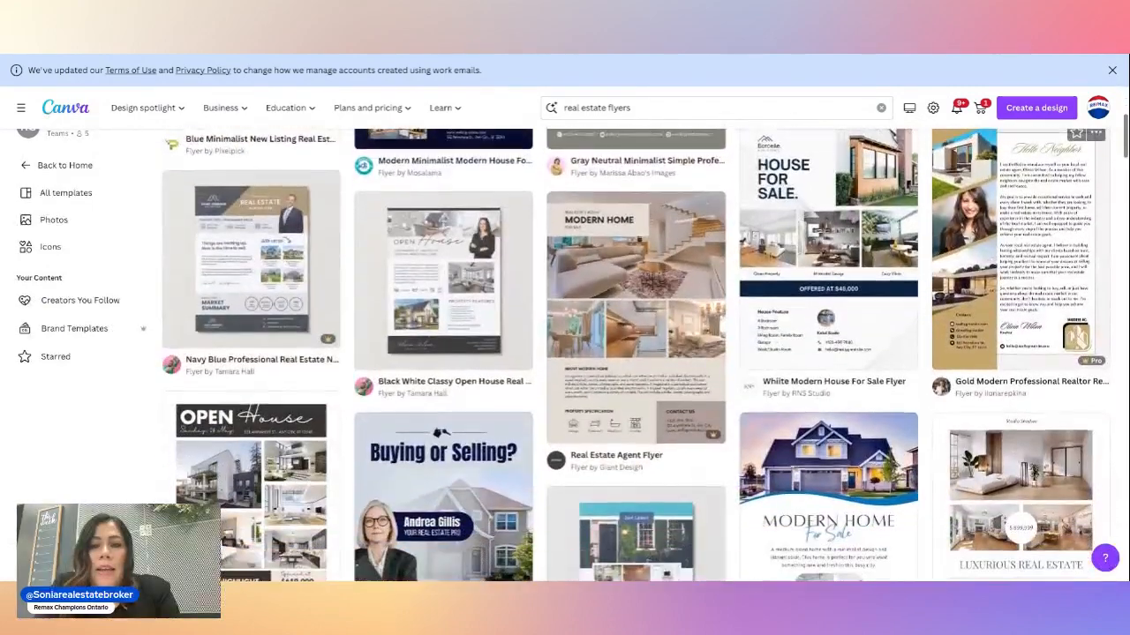
pyautogui.scroll(-1, 690, 391)
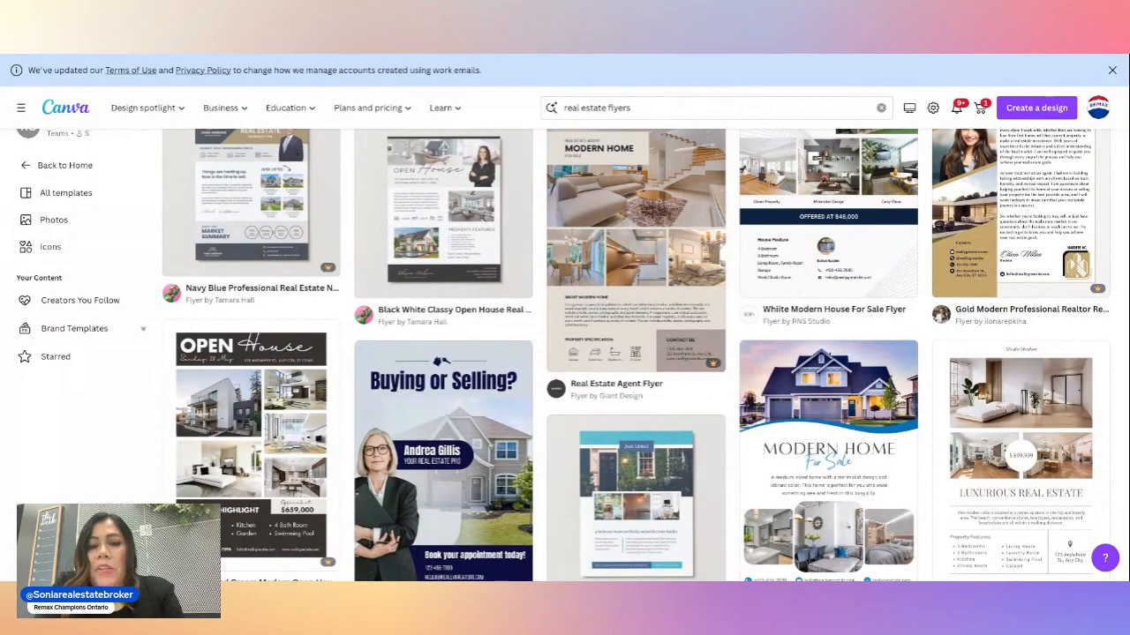
pyautogui.scroll(-2, 635, 397)
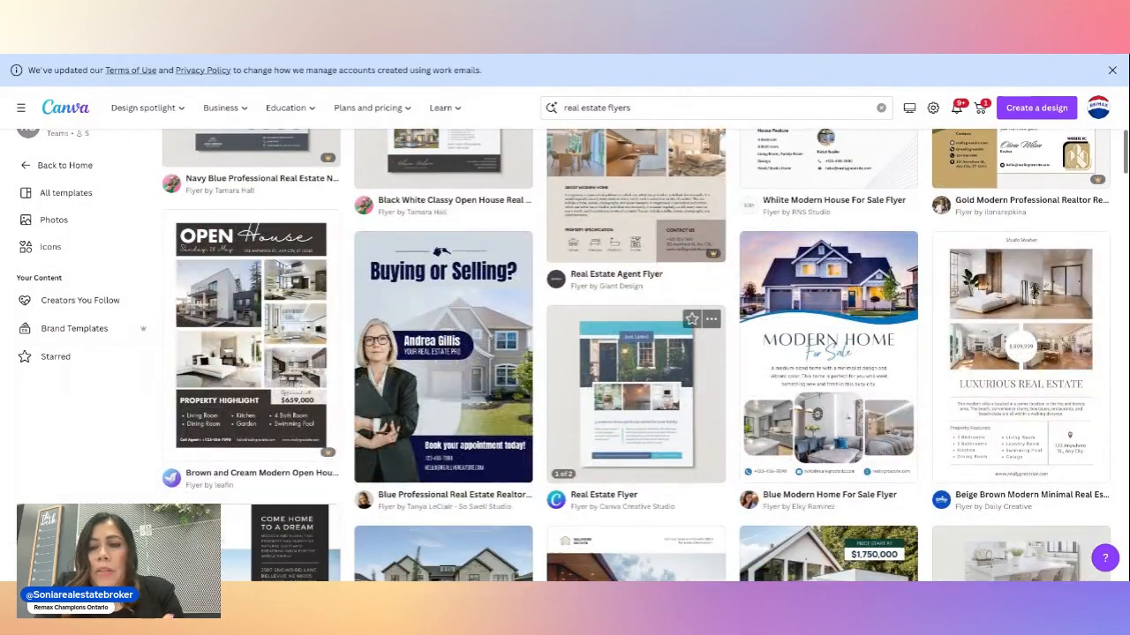
pyautogui.scroll(-5, 635, 397)
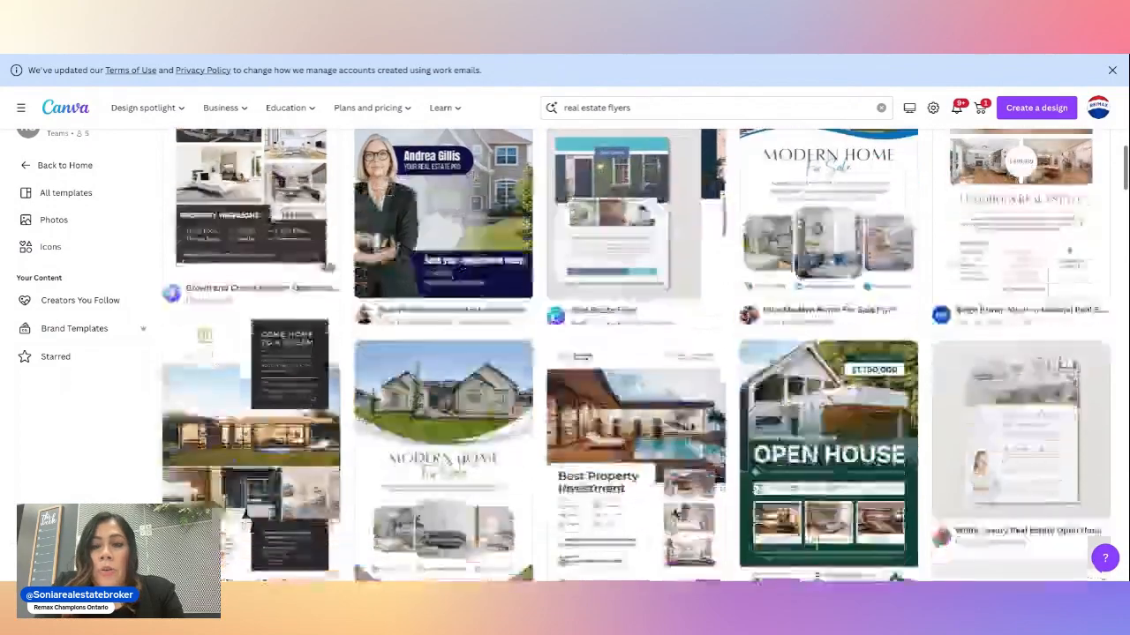
pyautogui.scroll(-5, 697, 382)
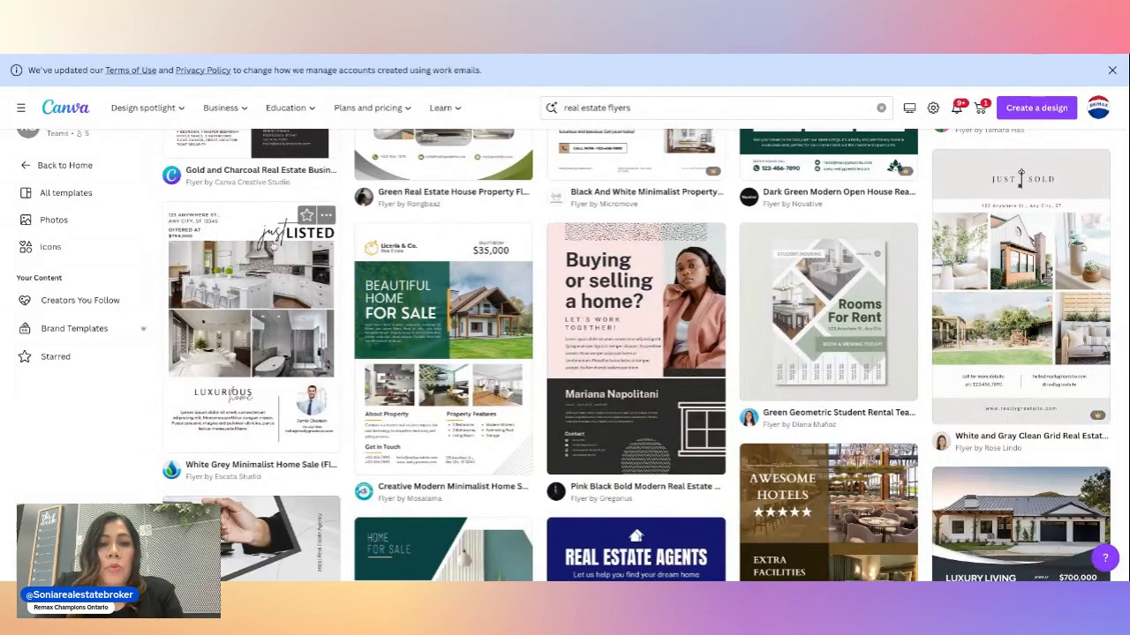
pyautogui.click(278, 297)
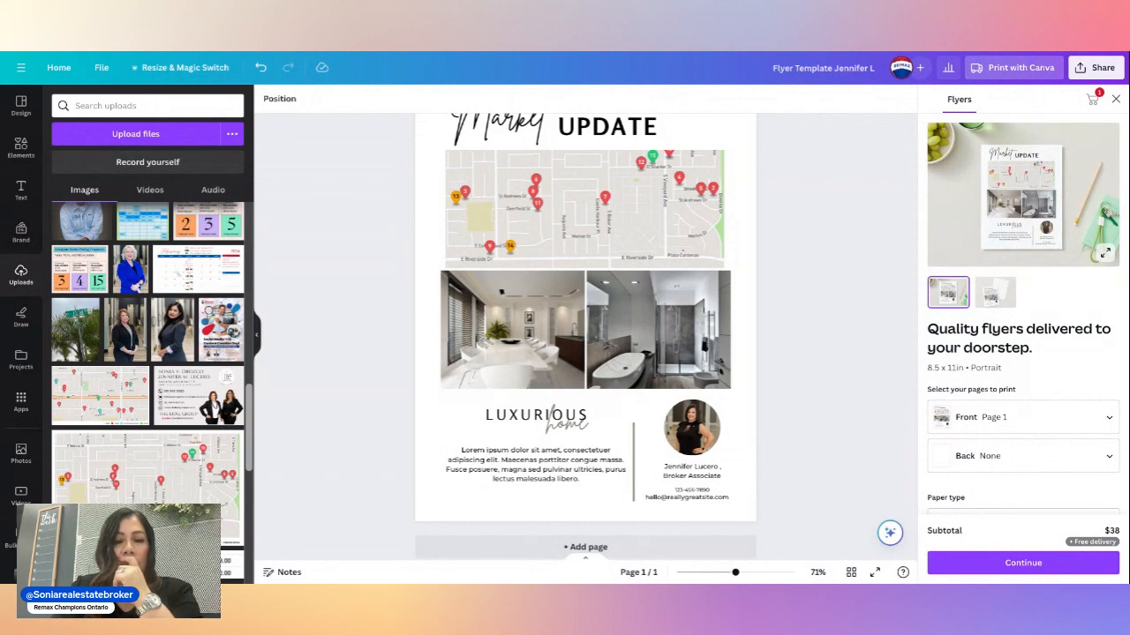
pyautogui.scroll(-1, 336, 181)
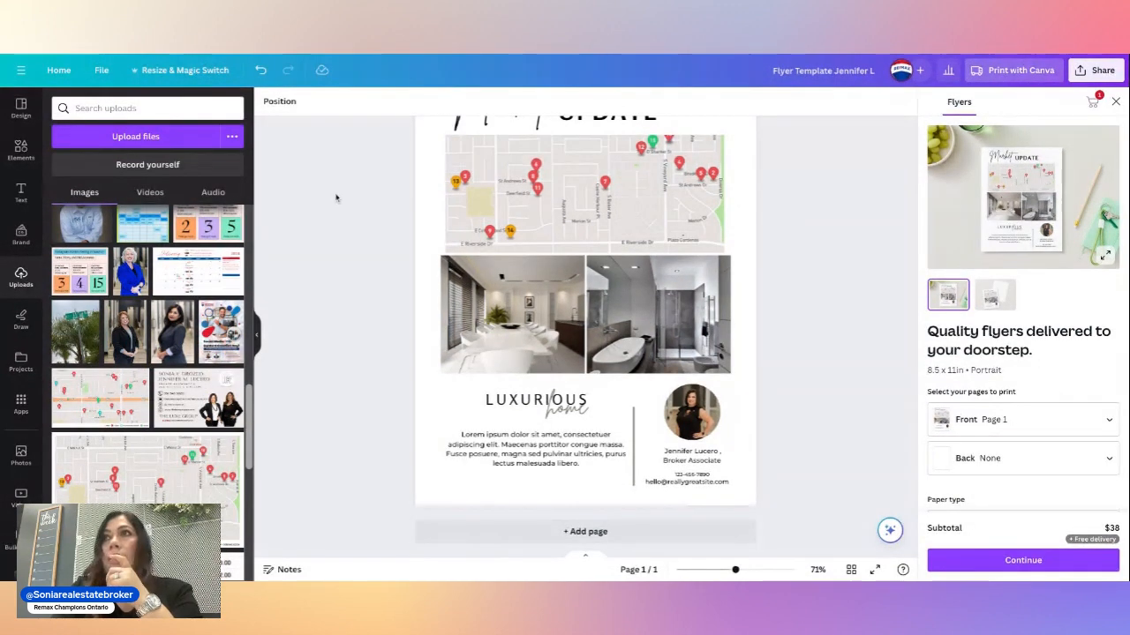
pyautogui.scroll(3, 342, 208)
pyautogui.scroll(1, 358, 294)
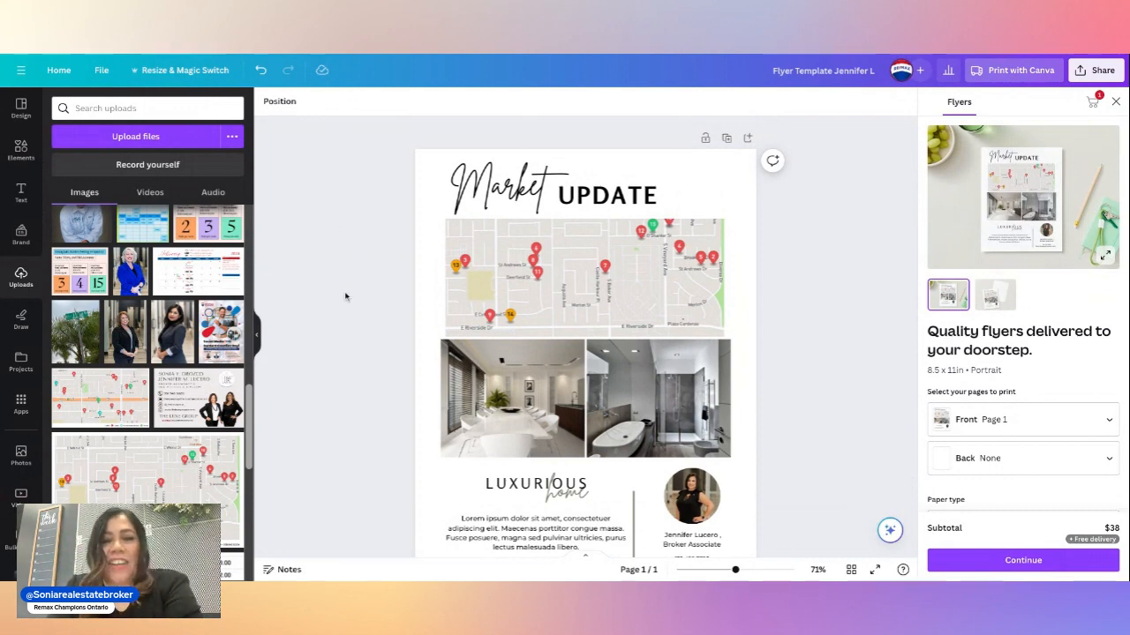
pyautogui.scroll(-1, 346, 298)
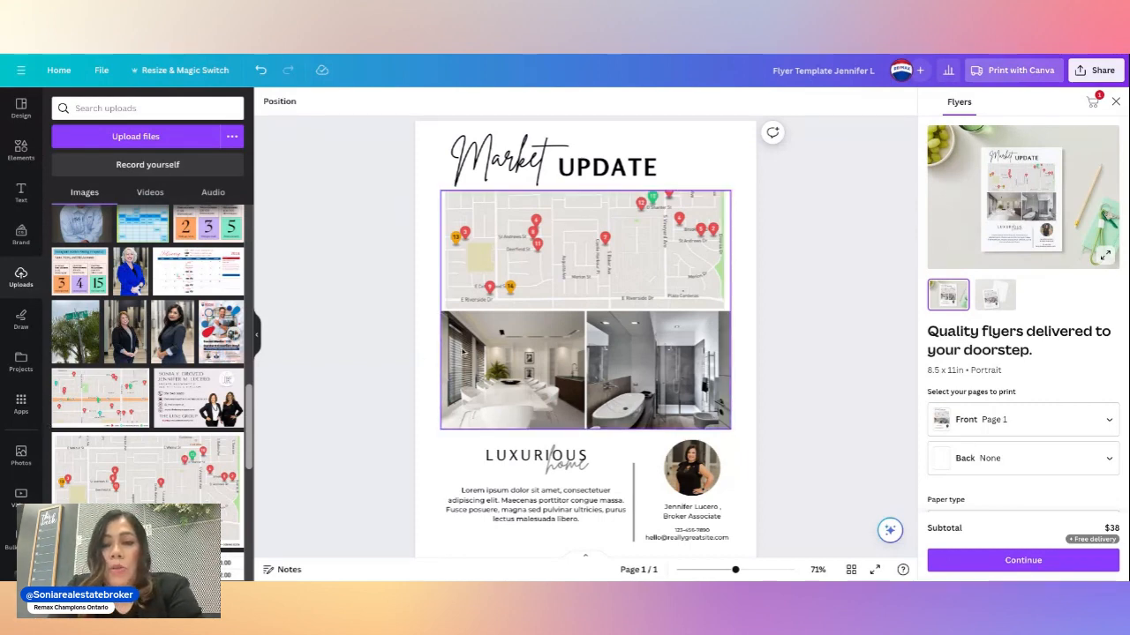
# Search stock Photos for 'living room' and browse the results
pyautogui.click(23, 466)
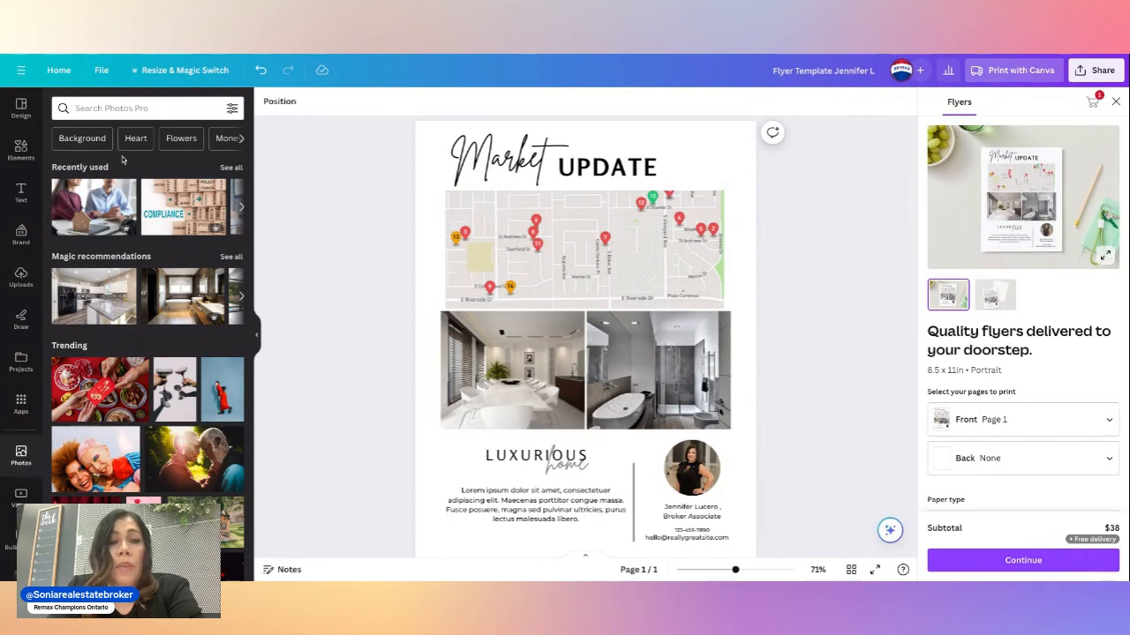
pyautogui.click(122, 109)
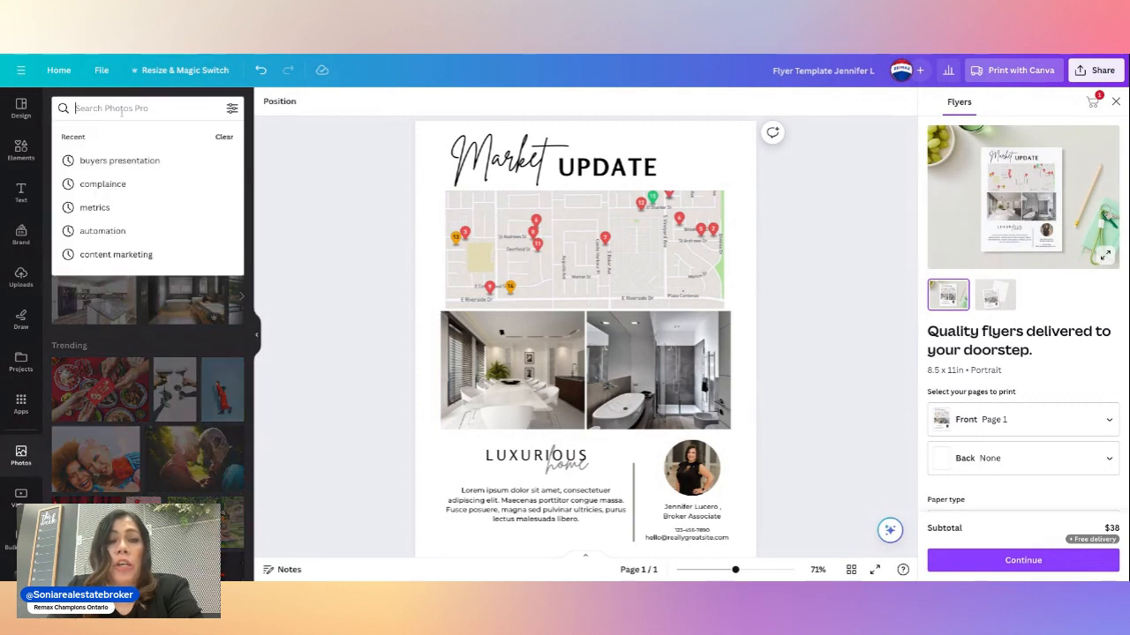
pyautogui.write('l')
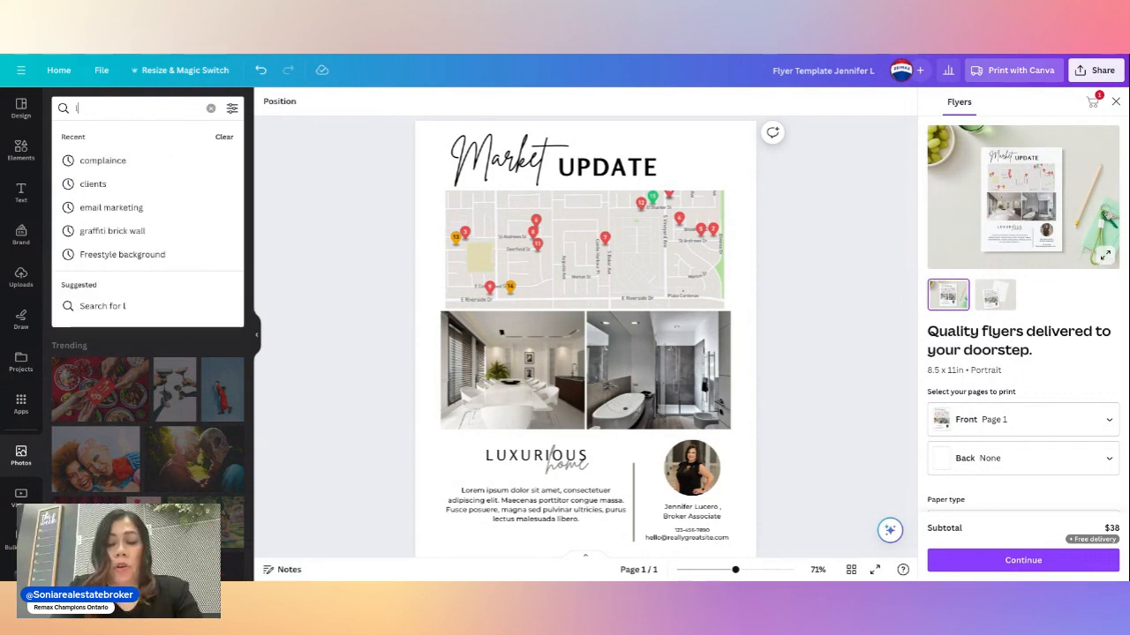
pyautogui.write('iving room')
pyautogui.press('Return')
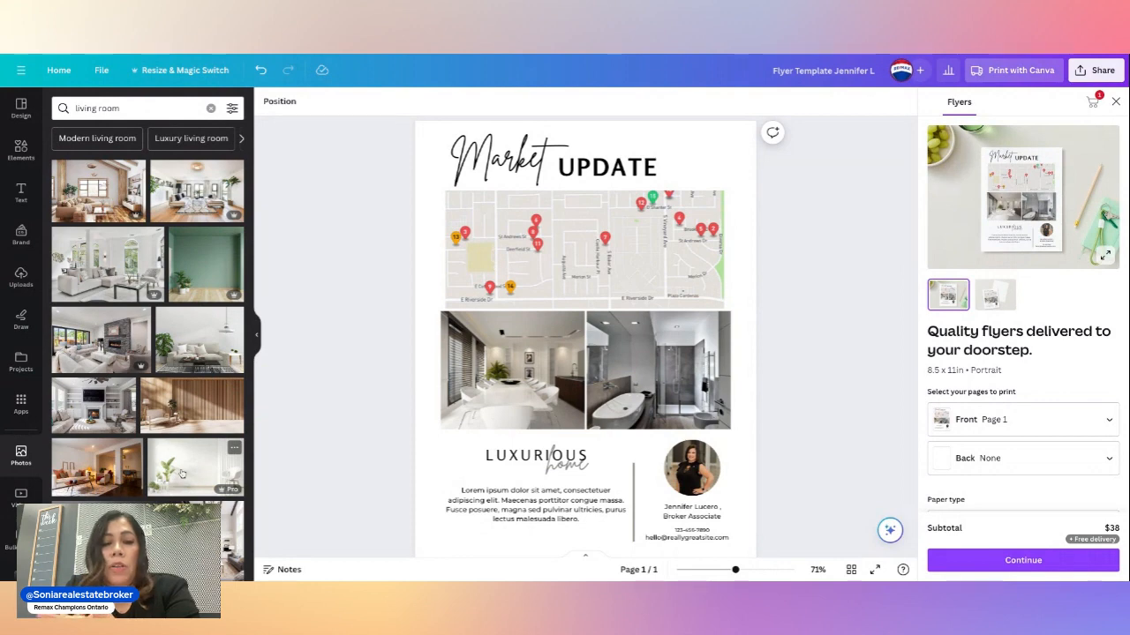
pyautogui.scroll(-1, 182, 474)
pyautogui.scroll(-2, 182, 474)
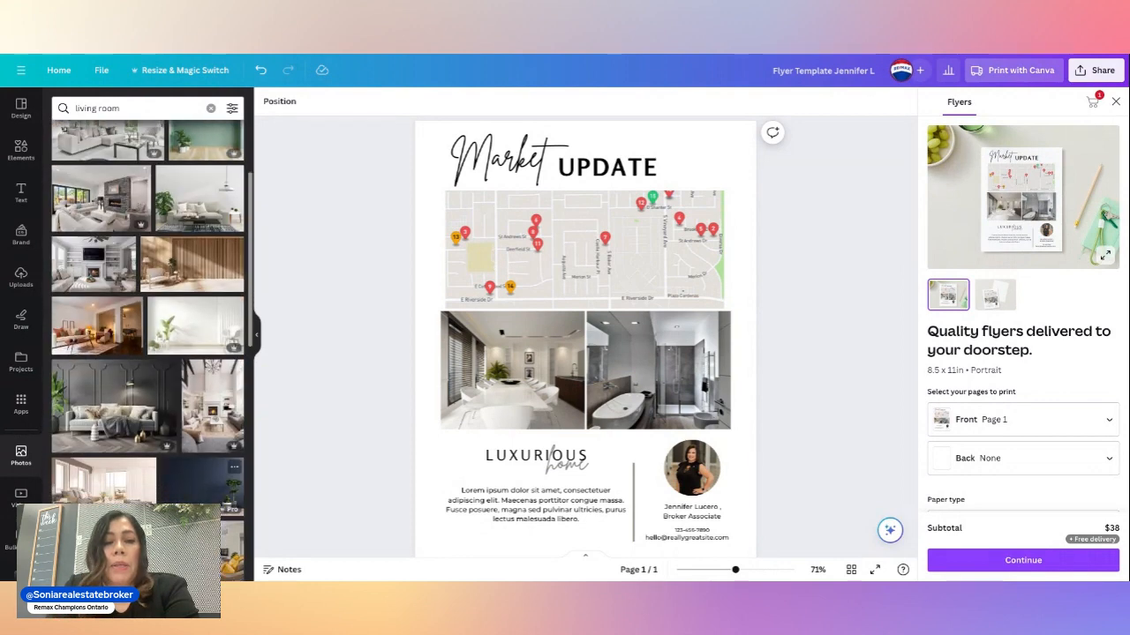
pyautogui.scroll(2, 127, 468)
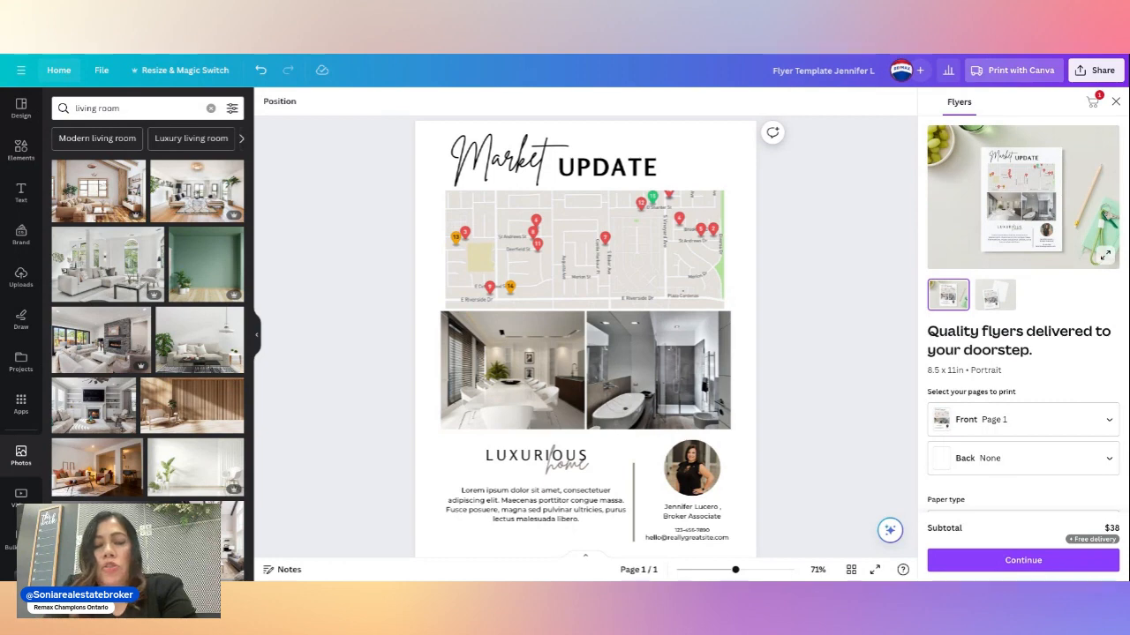
# Drag the uploaded 1:40 video into the flyer's left photo frame, replacing the dining-room photo
pyautogui.click(521, 194)
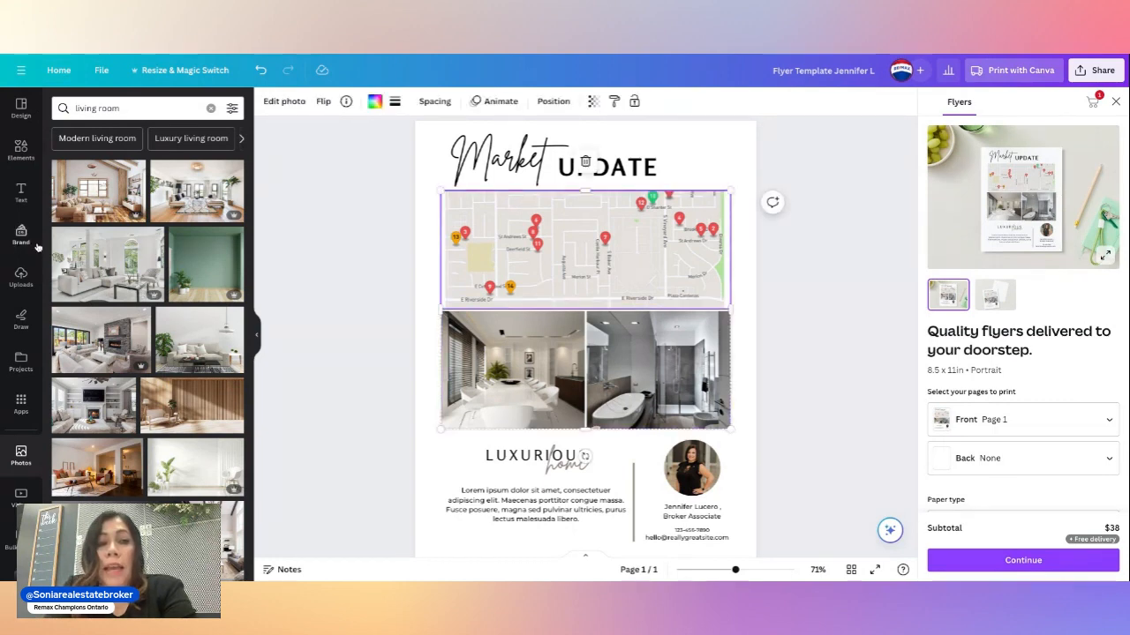
pyautogui.click(21, 276)
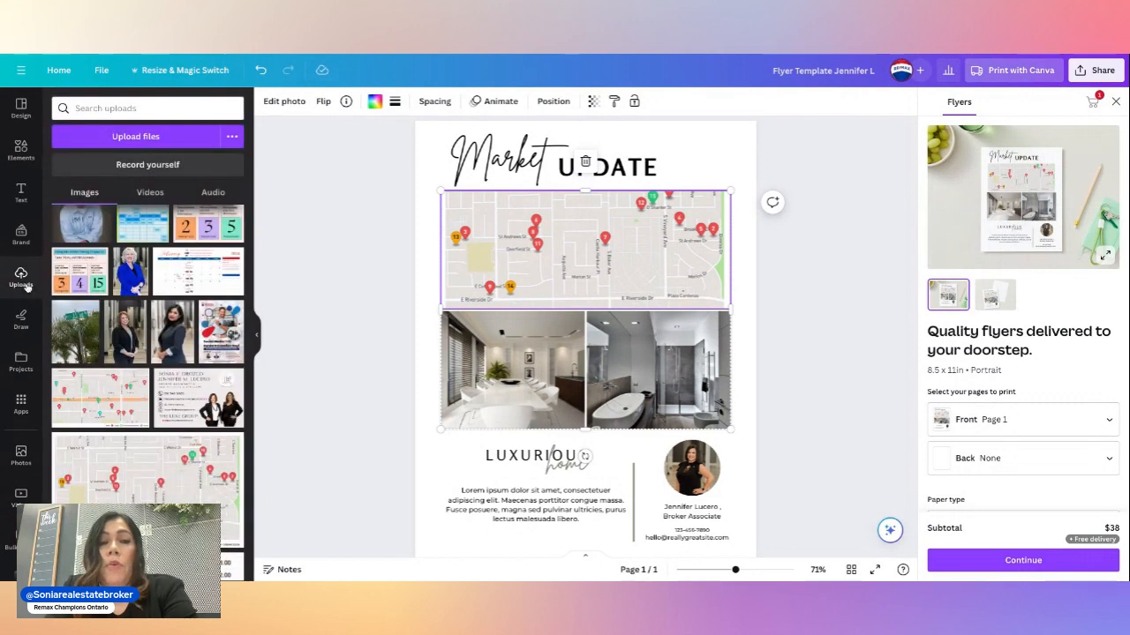
pyautogui.click(150, 191)
pyautogui.scroll(-10, 176, 353)
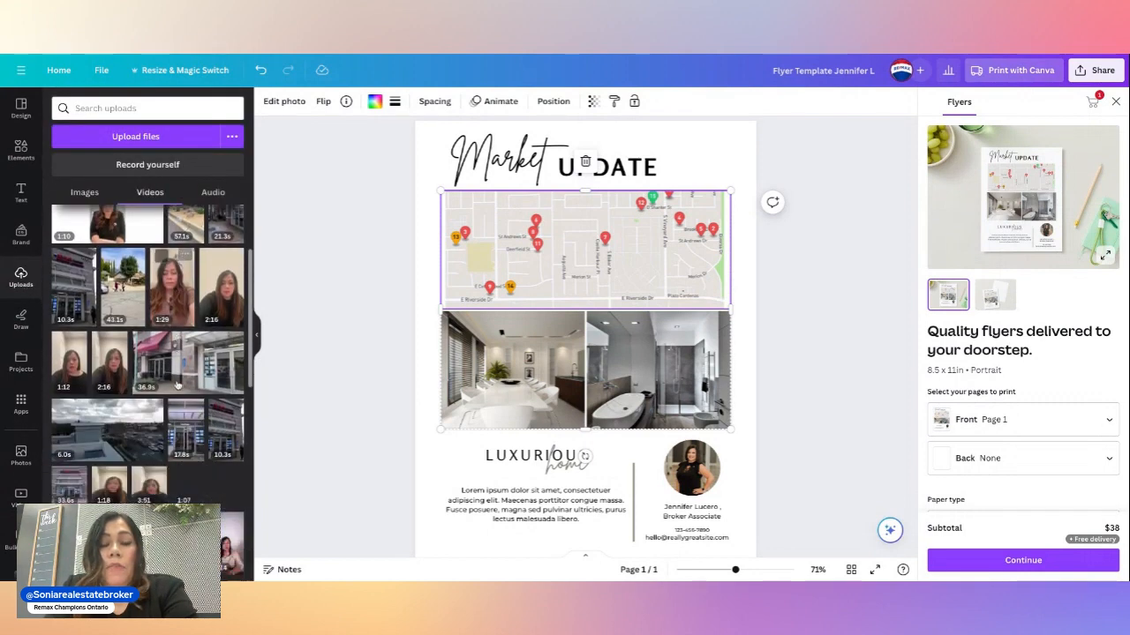
pyautogui.scroll(-10, 176, 385)
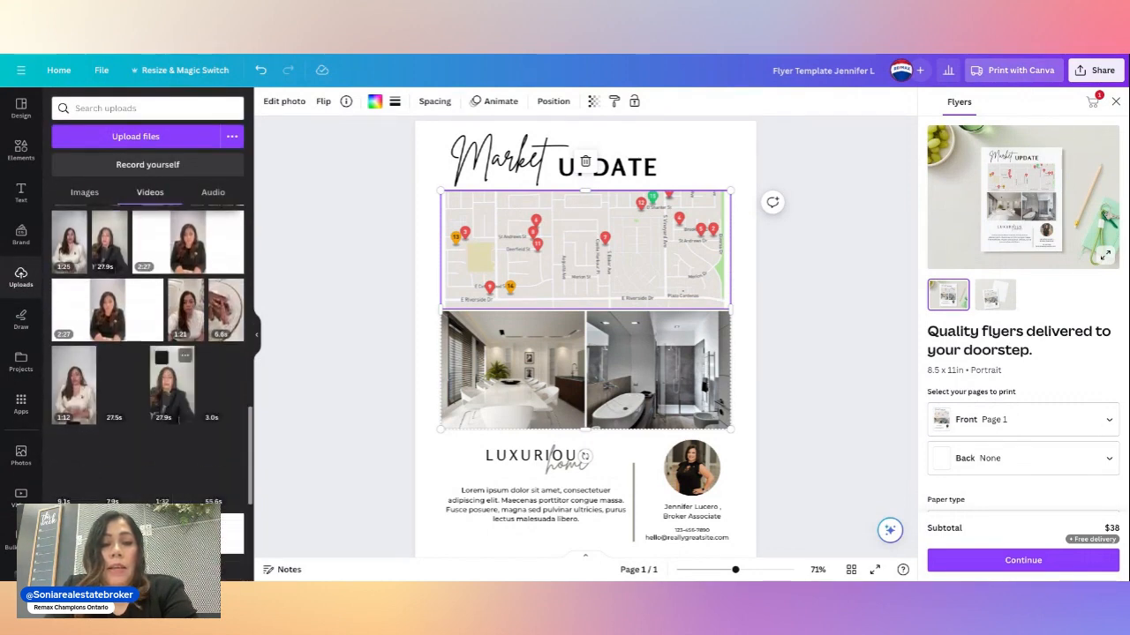
pyautogui.scroll(-1, 178, 340)
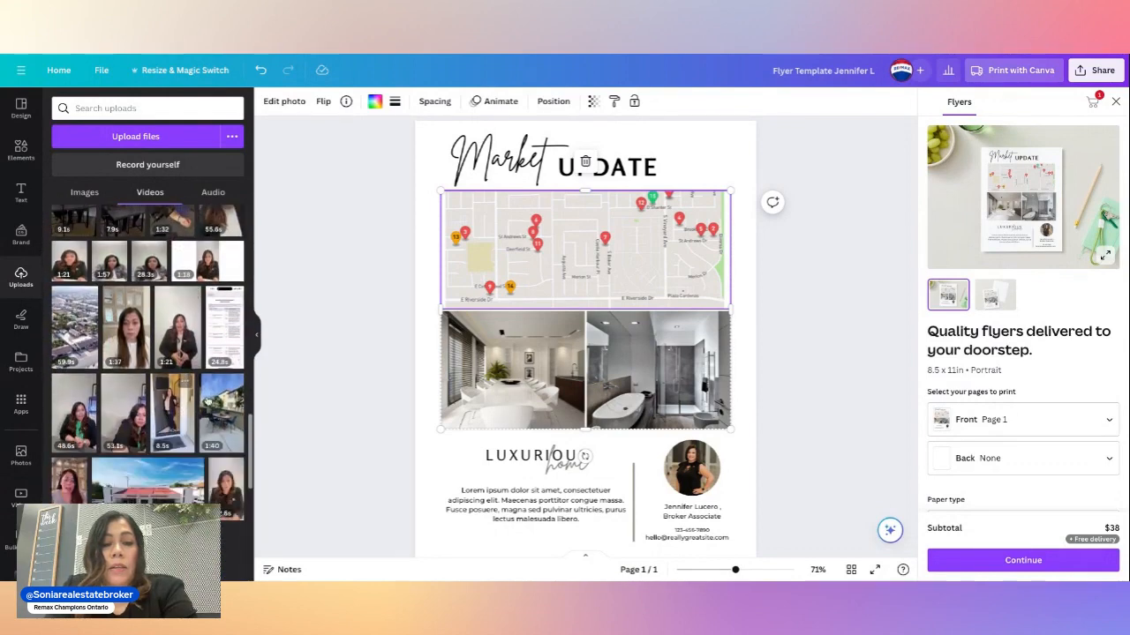
pyautogui.moveTo(226, 436); pyautogui.dragTo(441, 396)
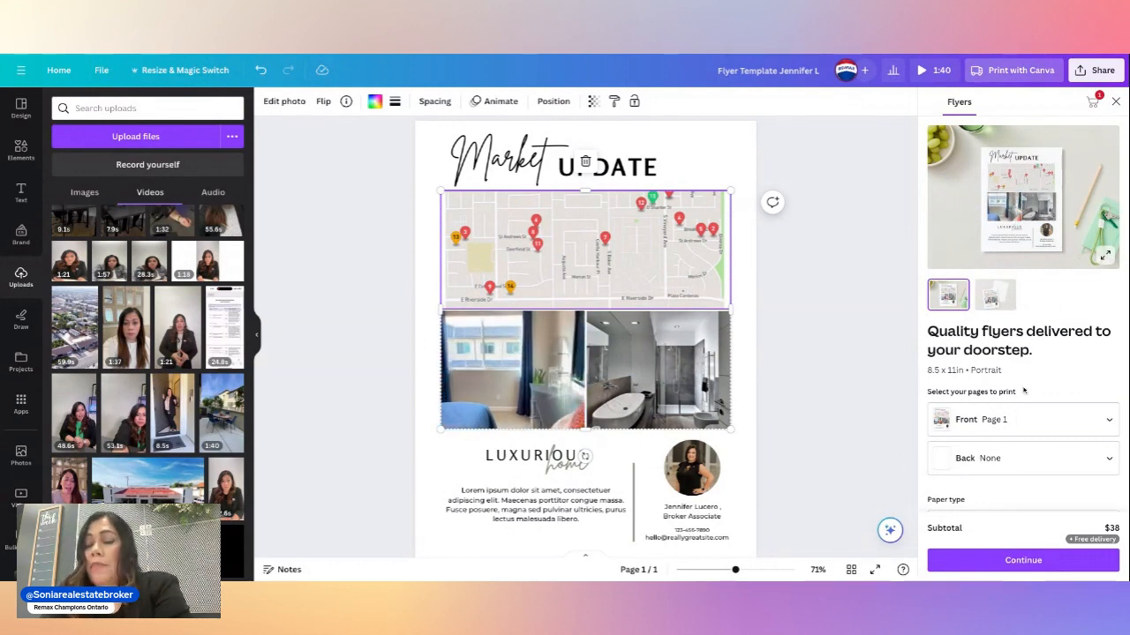
pyautogui.scroll(-5, 1018, 391)
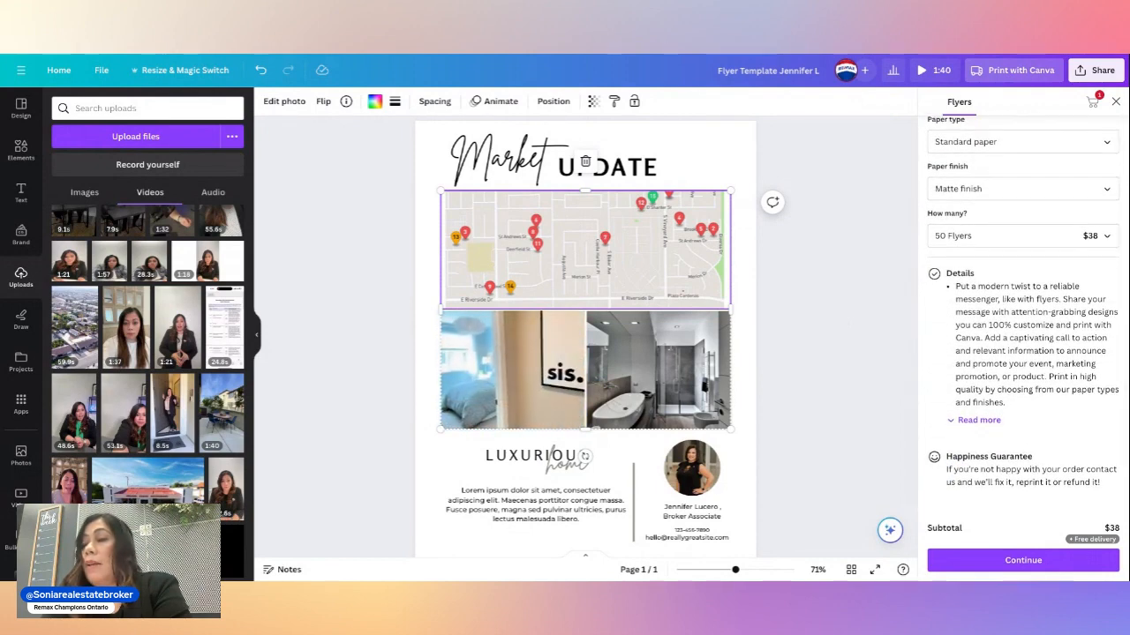
# Set the print order to 100 flyers, Premium paper, Matte finish, for an $88 subtotal
pyautogui.scroll(5, 1022, 353)
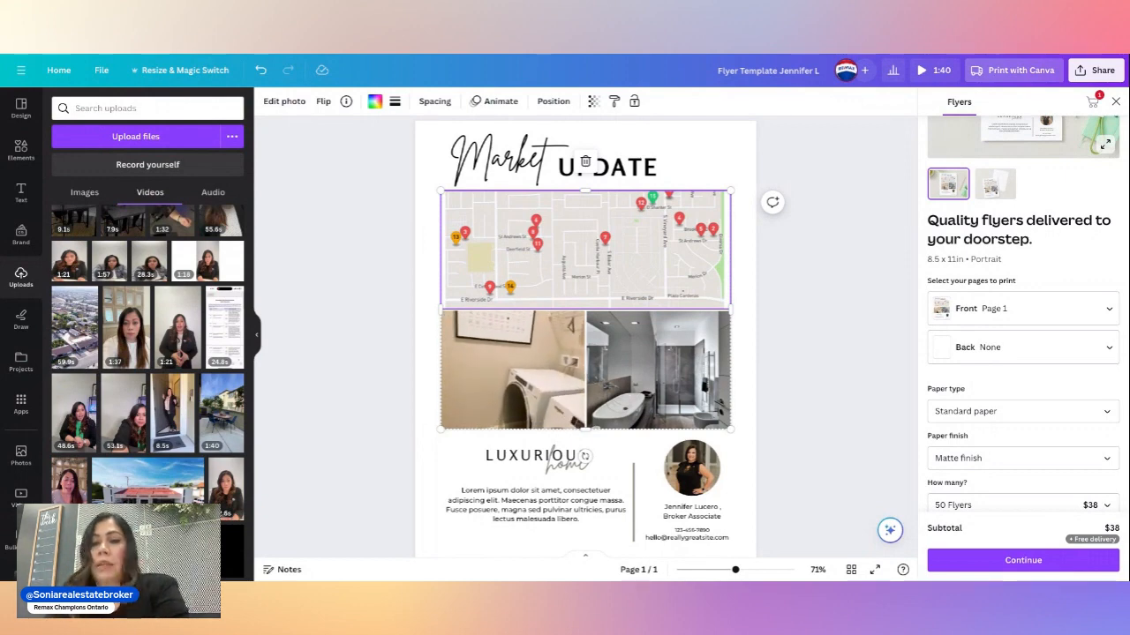
pyautogui.scroll(-2, 1022, 309)
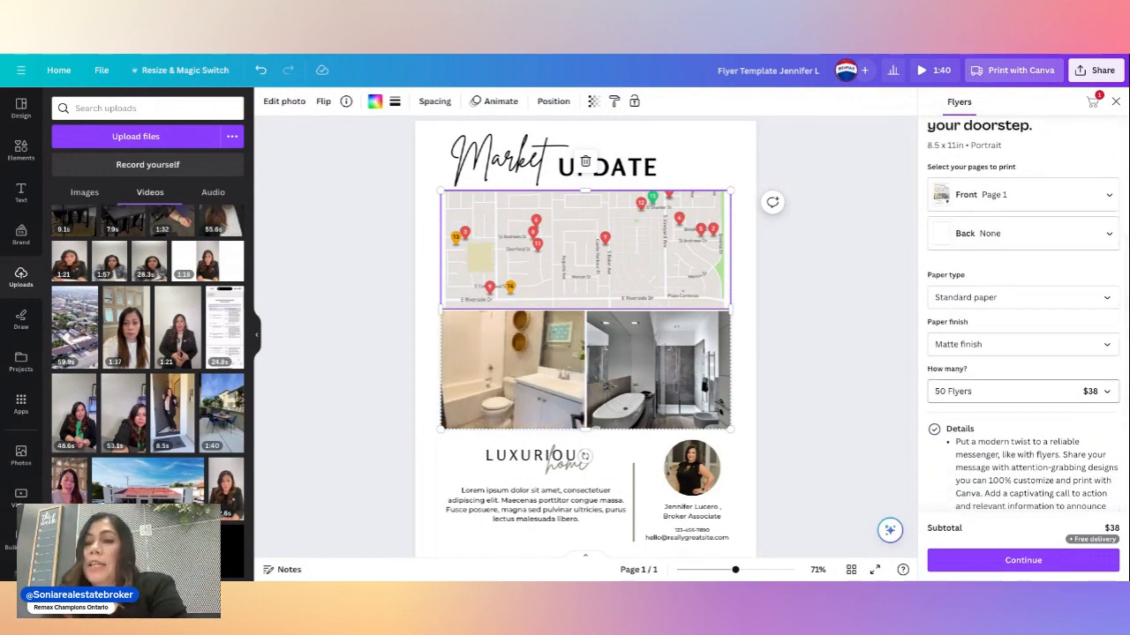
pyautogui.click(1089, 399)
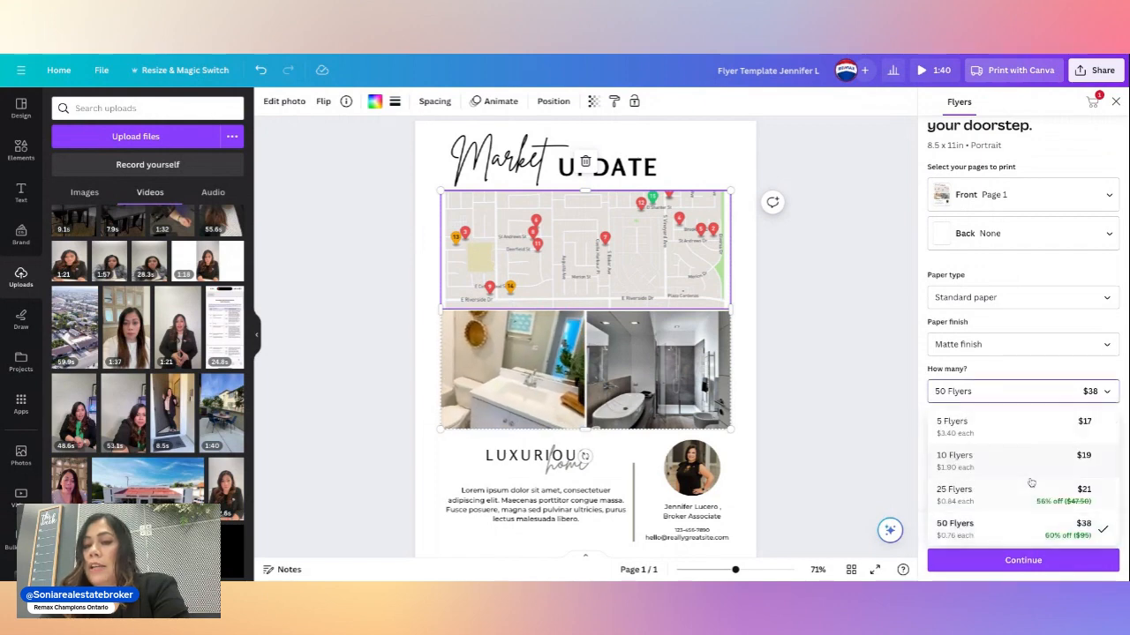
pyautogui.scroll(-1, 1029, 520)
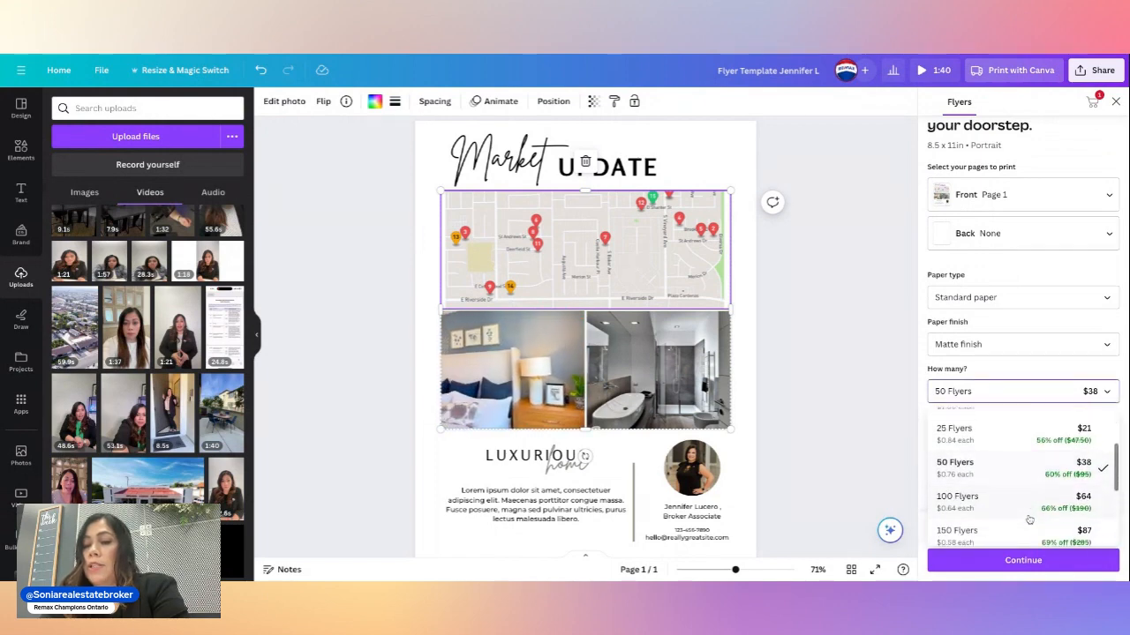
pyautogui.click(1031, 506)
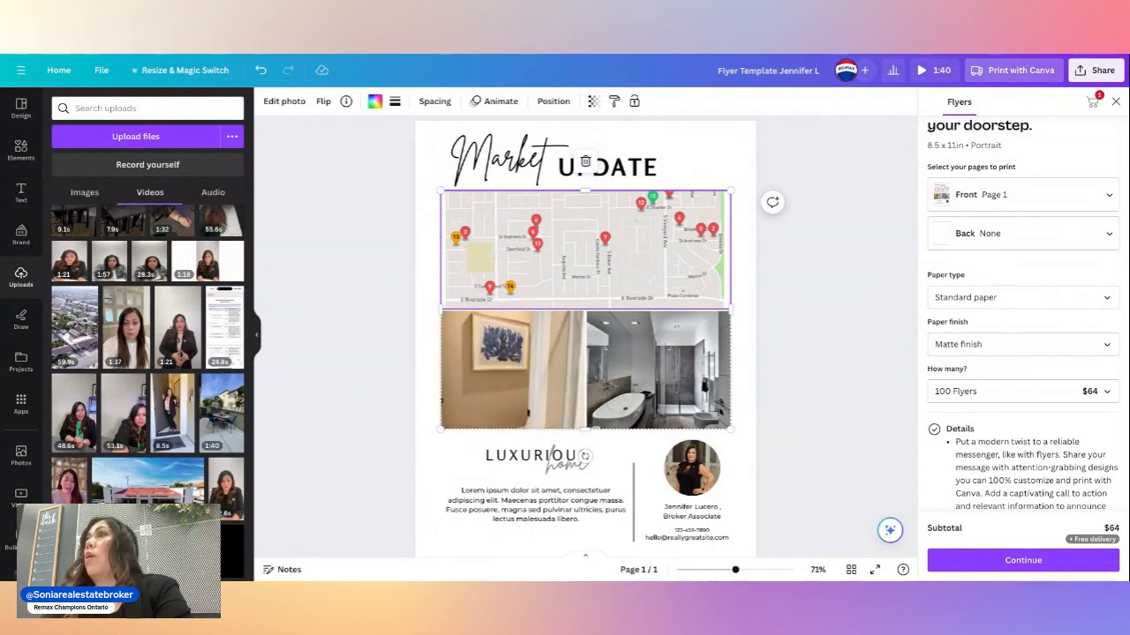
pyautogui.click(1012, 300)
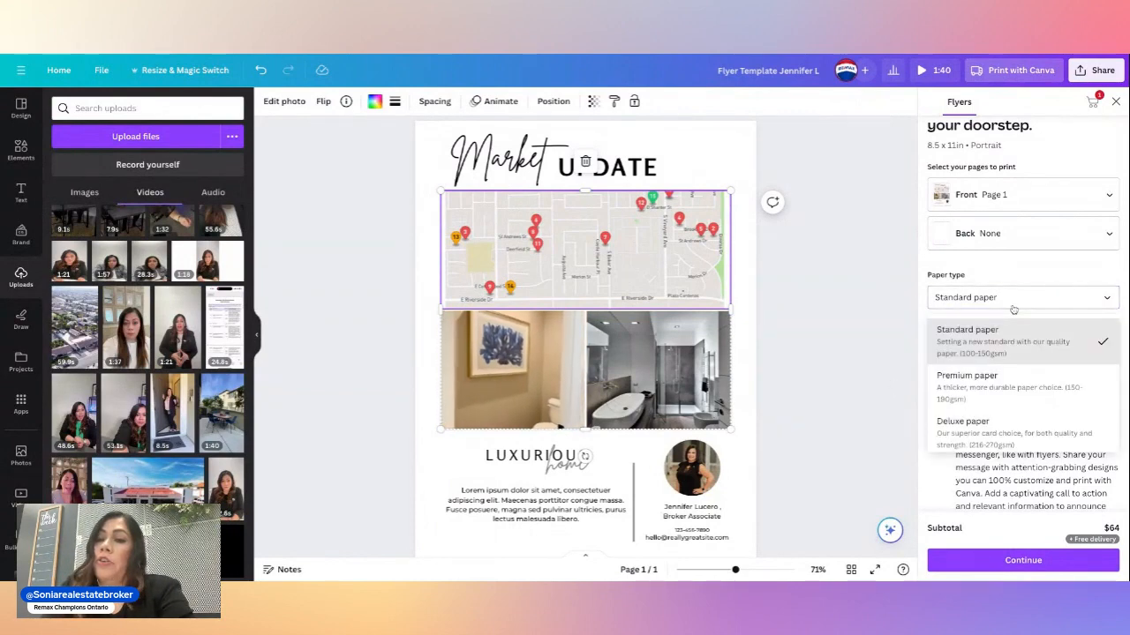
pyautogui.click(997, 388)
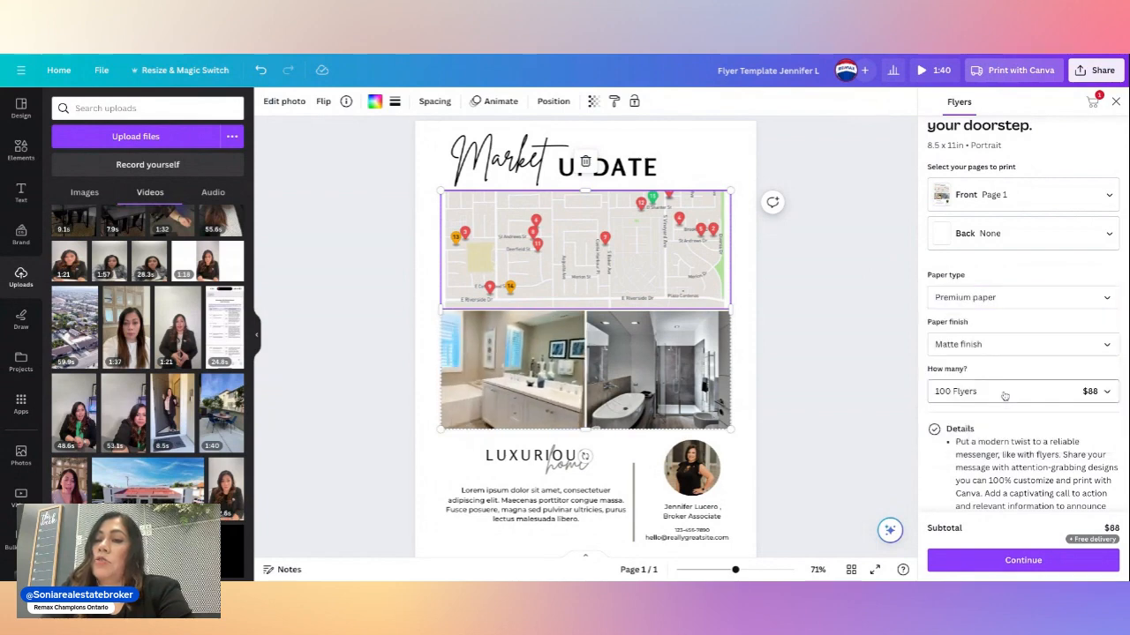
pyautogui.click(990, 344)
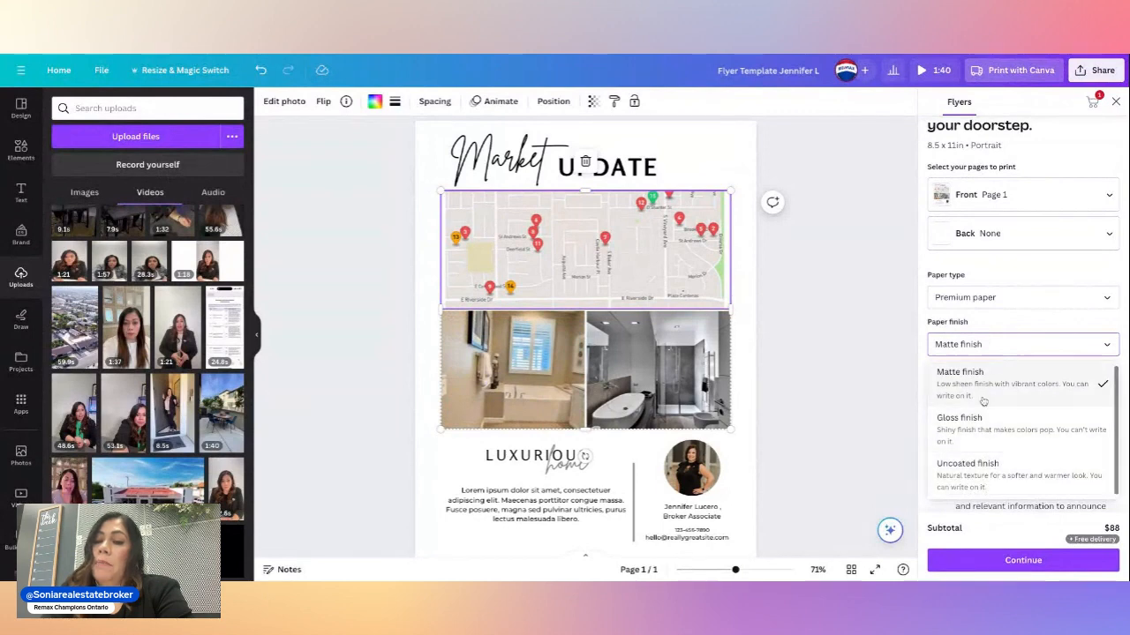
pyautogui.click(842, 443)
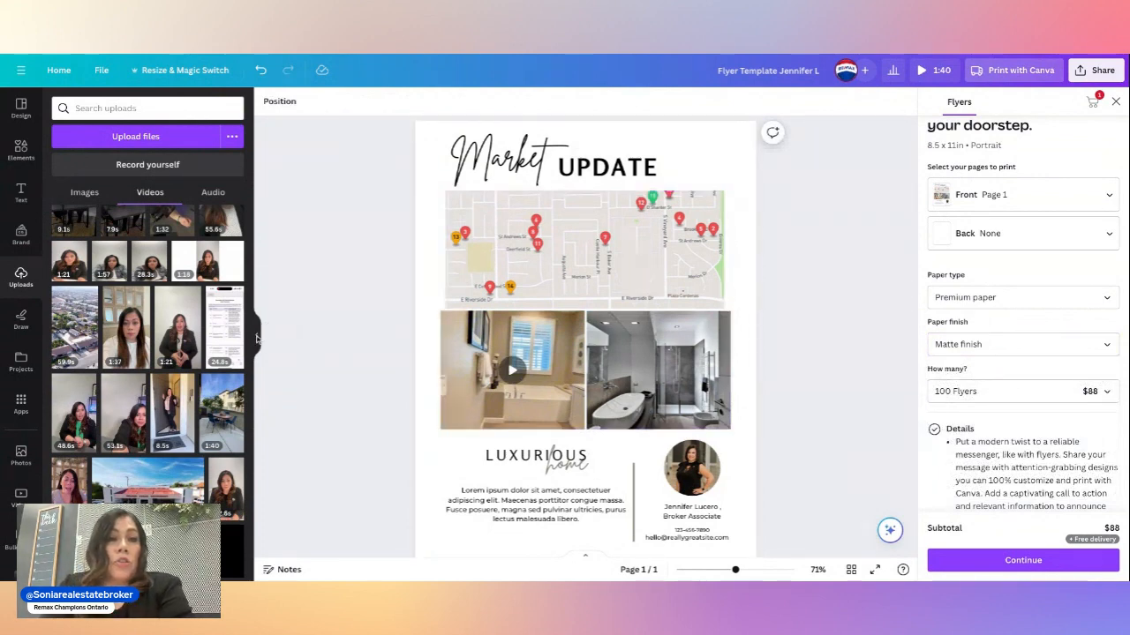
# Collapse the Uploads panel and return to Canva Home to view recent designs
pyautogui.click(257, 338)
pyautogui.click(56, 72)
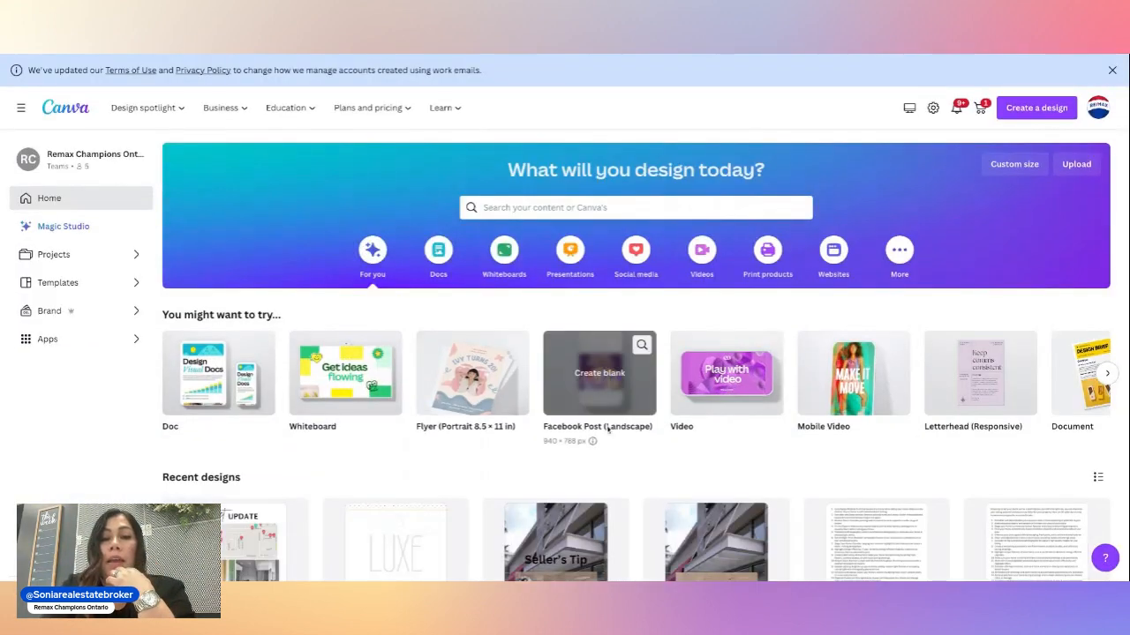
pyautogui.scroll(-2, 608, 429)
pyautogui.scroll(1, 608, 429)
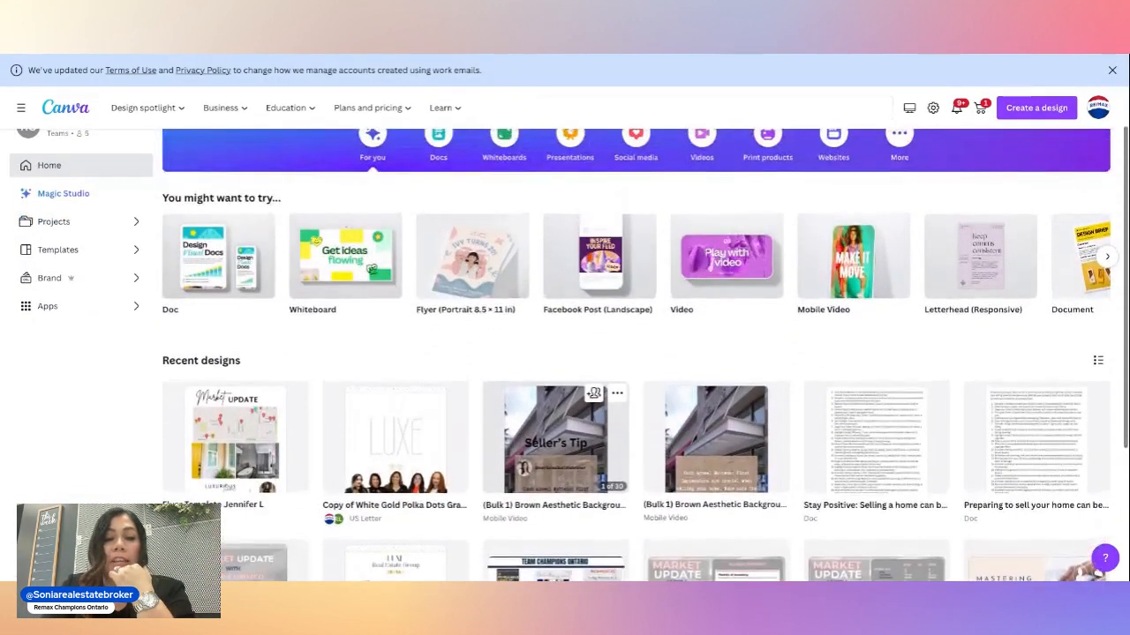
pyautogui.scroll(-1, 583, 424)
pyautogui.scroll(3, 573, 353)
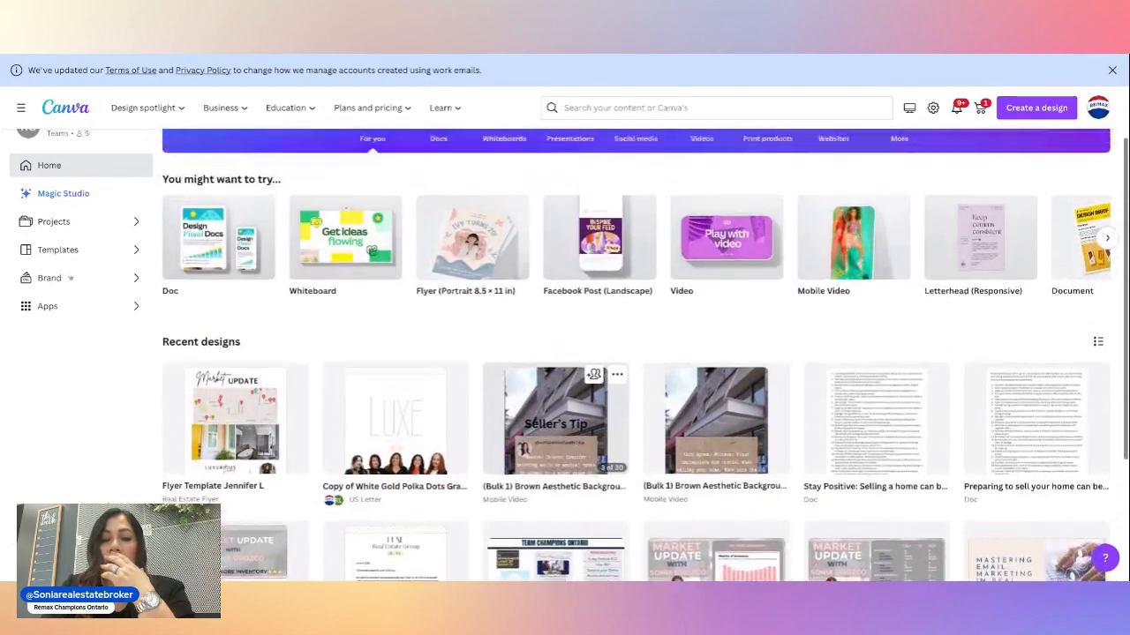
# Search the Home page for 'real estate newsletter' templates
pyautogui.click(557, 203)
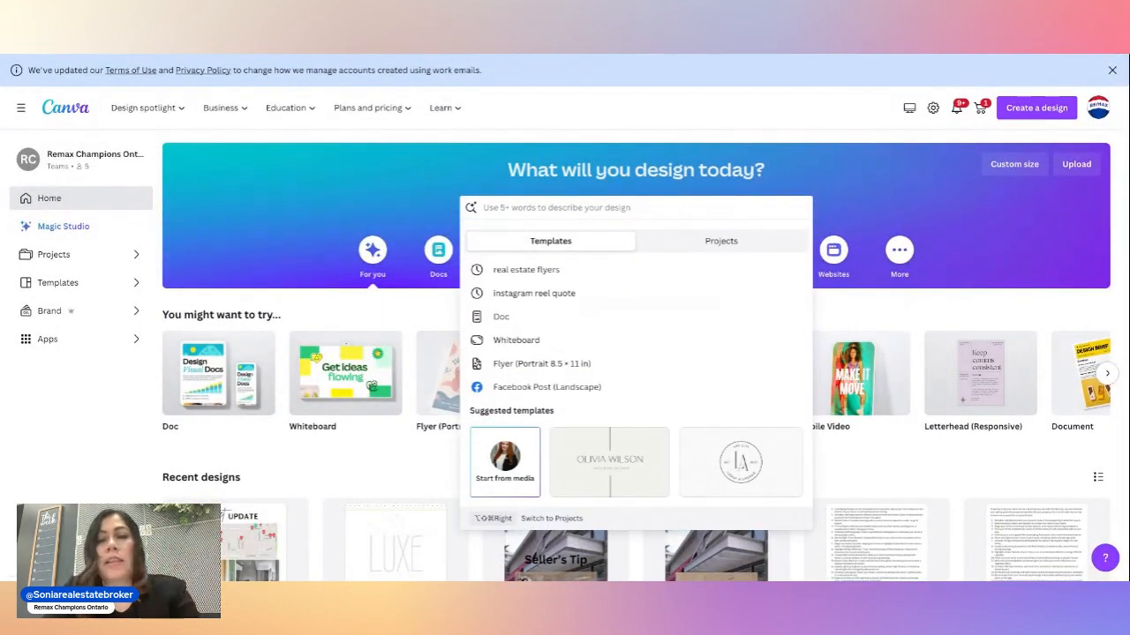
pyautogui.write('real')
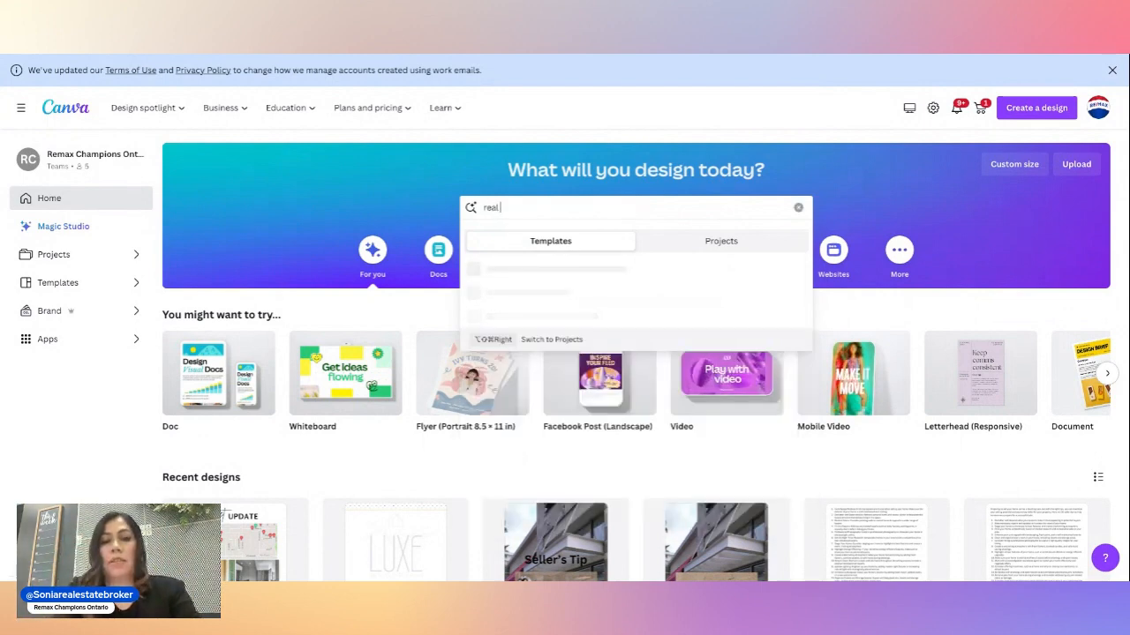
pyautogui.write(' estate')
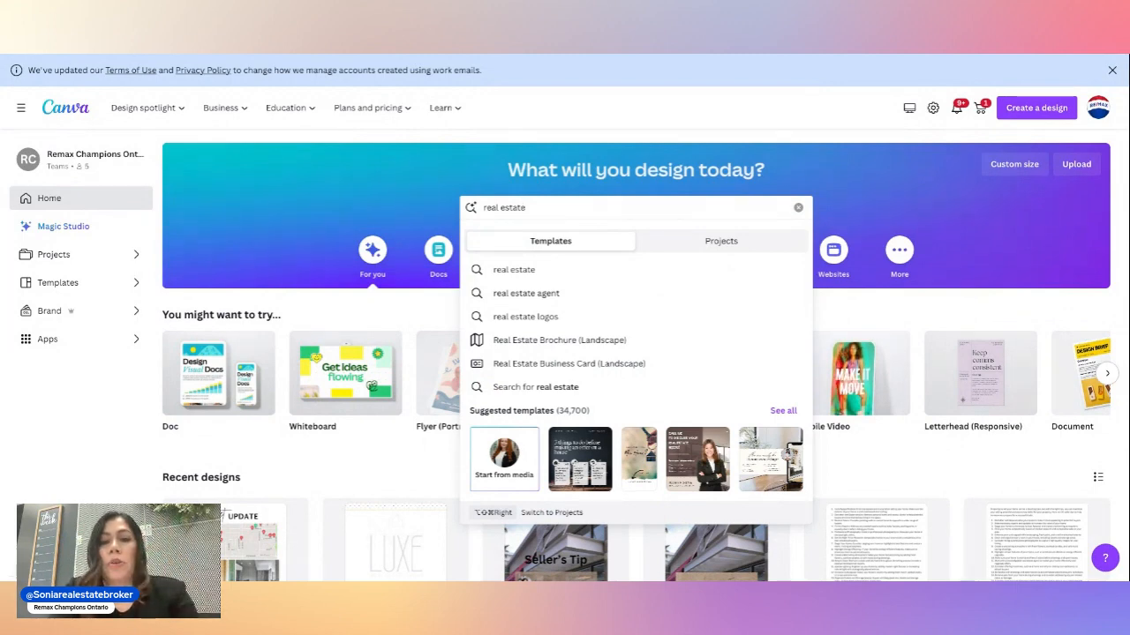
pyautogui.write('new')
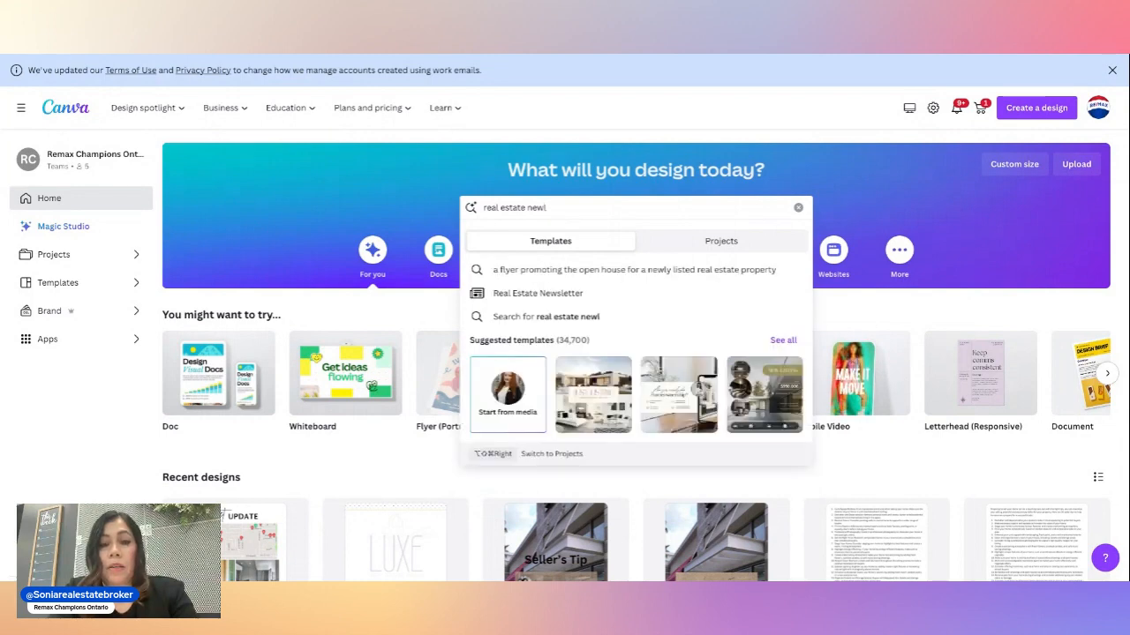
pyautogui.write('sletter')
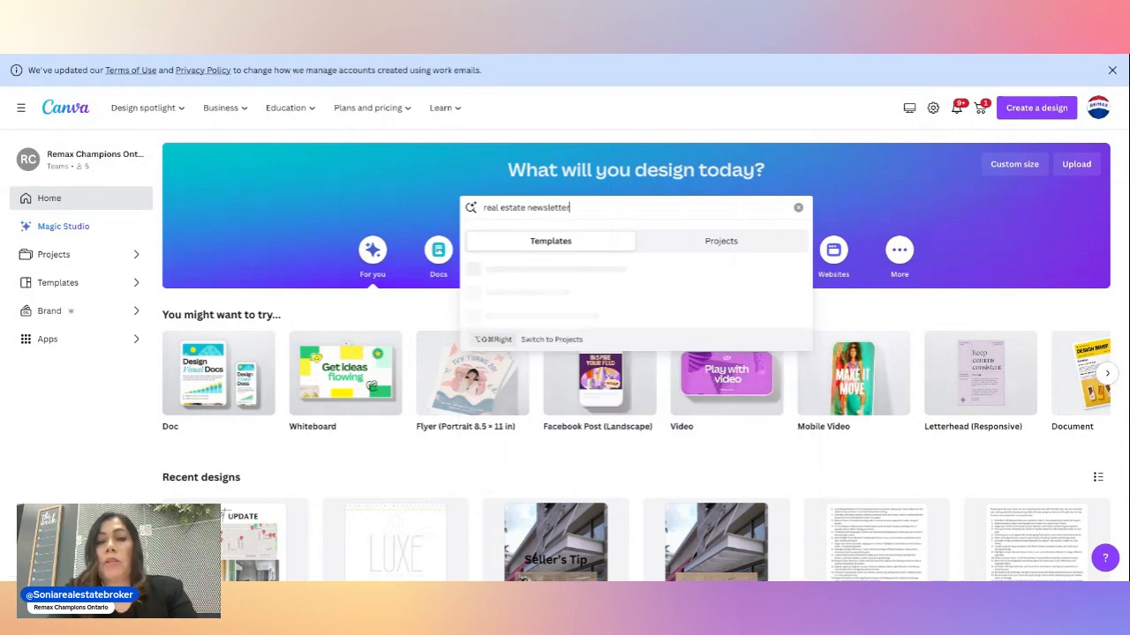
pyautogui.press('Return')
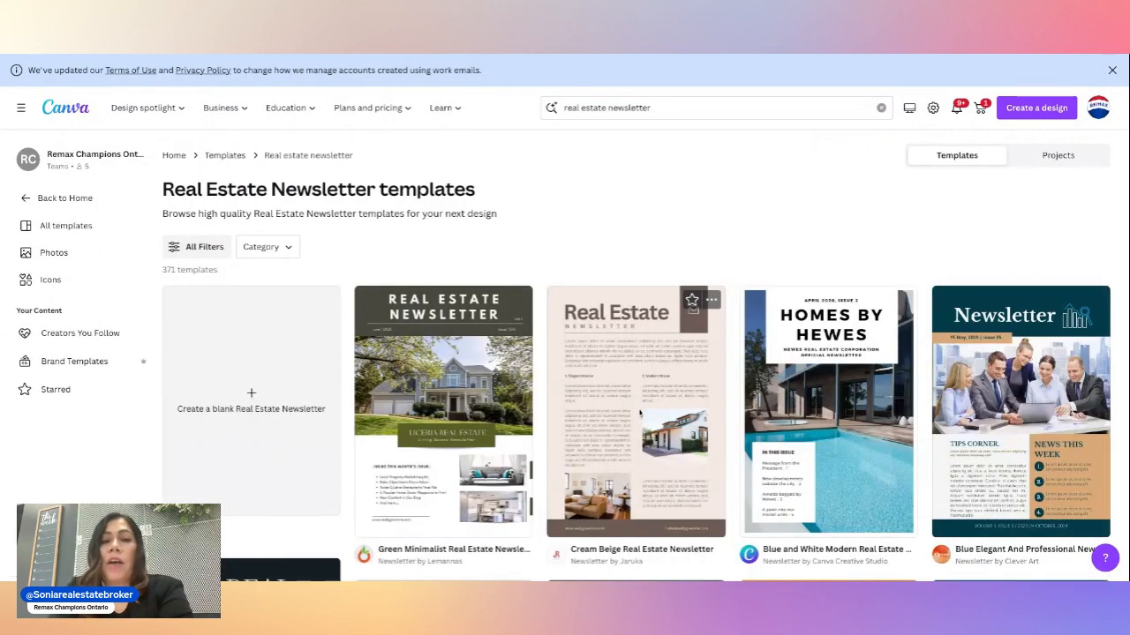
pyautogui.scroll(-1, 640, 413)
pyautogui.scroll(-1, 640, 413)
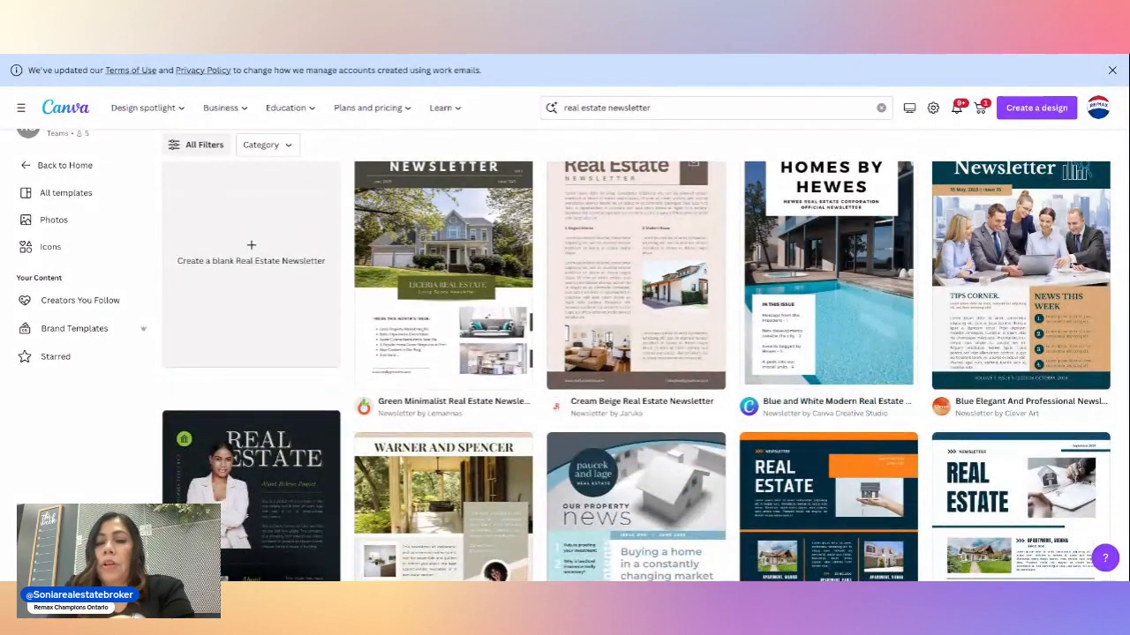
pyautogui.scroll(-2, 636, 353)
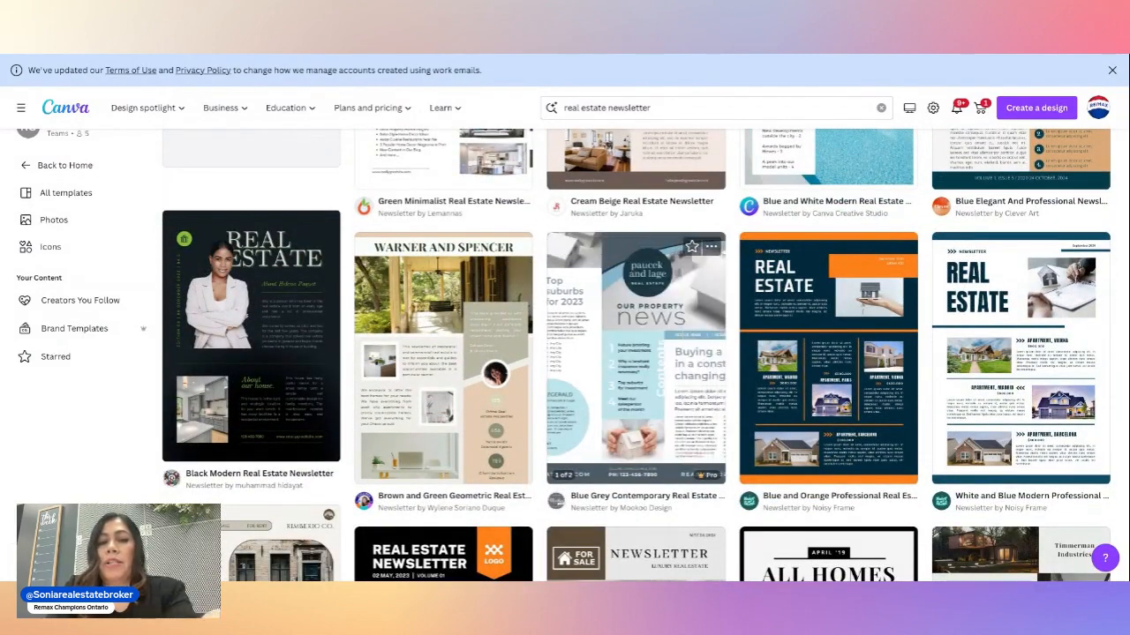
pyautogui.scroll(1, 635, 353)
pyautogui.scroll(2, 635, 353)
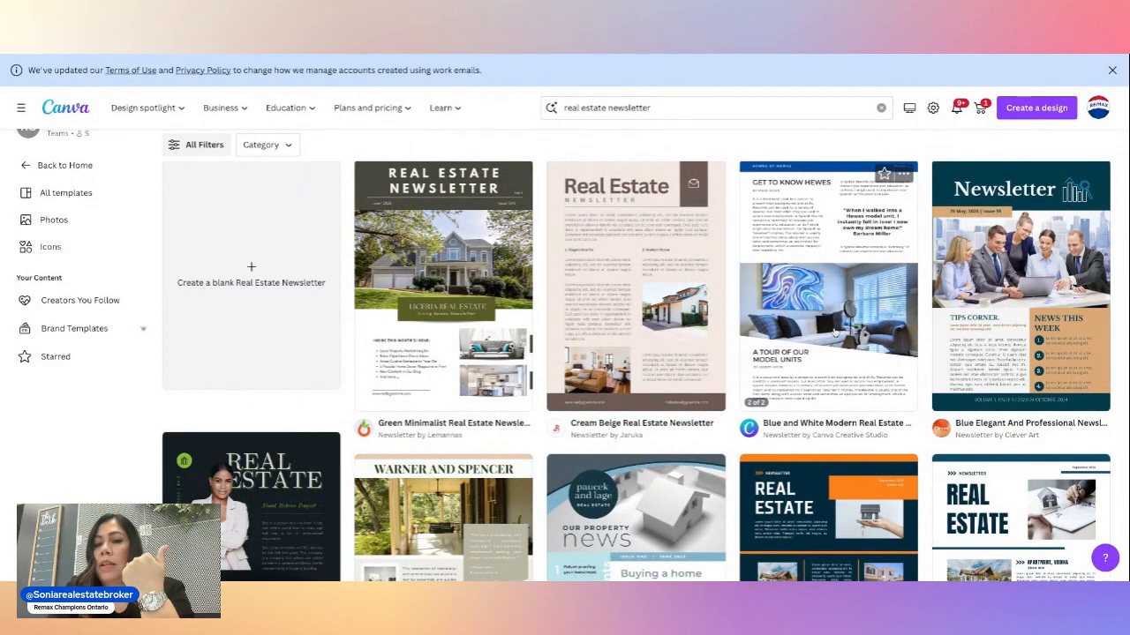
pyautogui.scroll(-1, 842, 329)
pyautogui.scroll(-3, 842, 329)
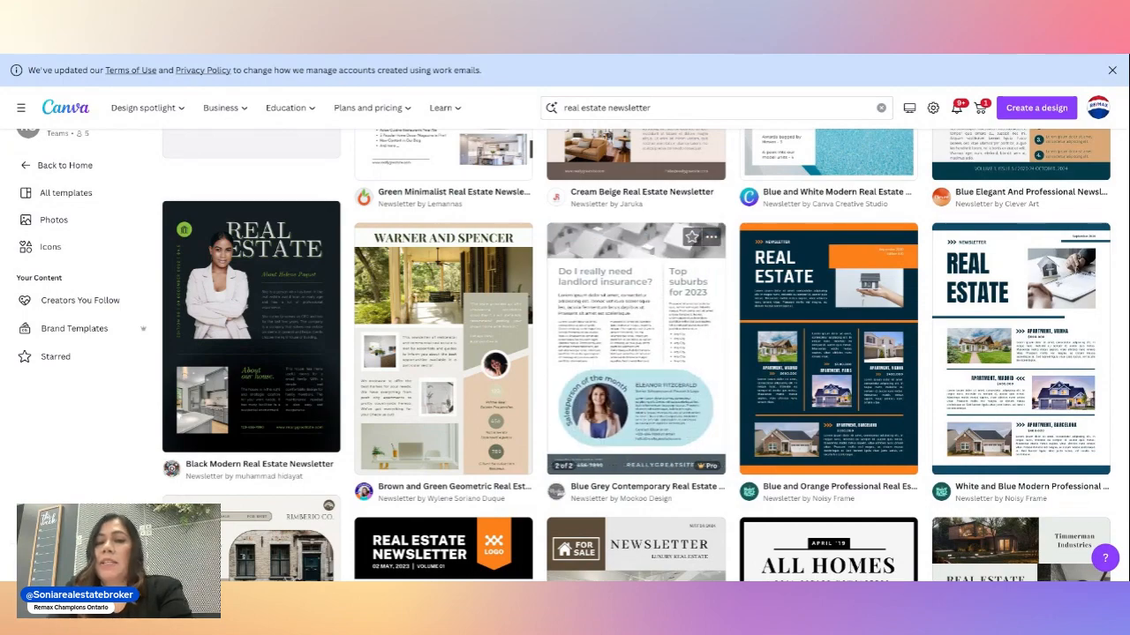
pyautogui.scroll(-4, 635, 349)
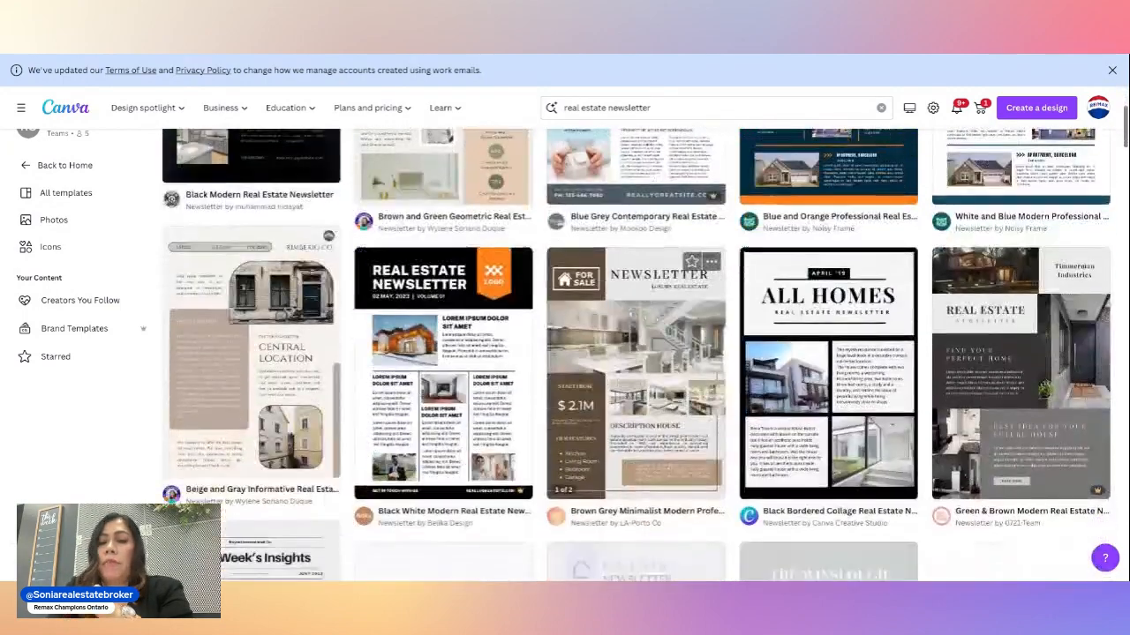
pyautogui.scroll(-3, 636, 348)
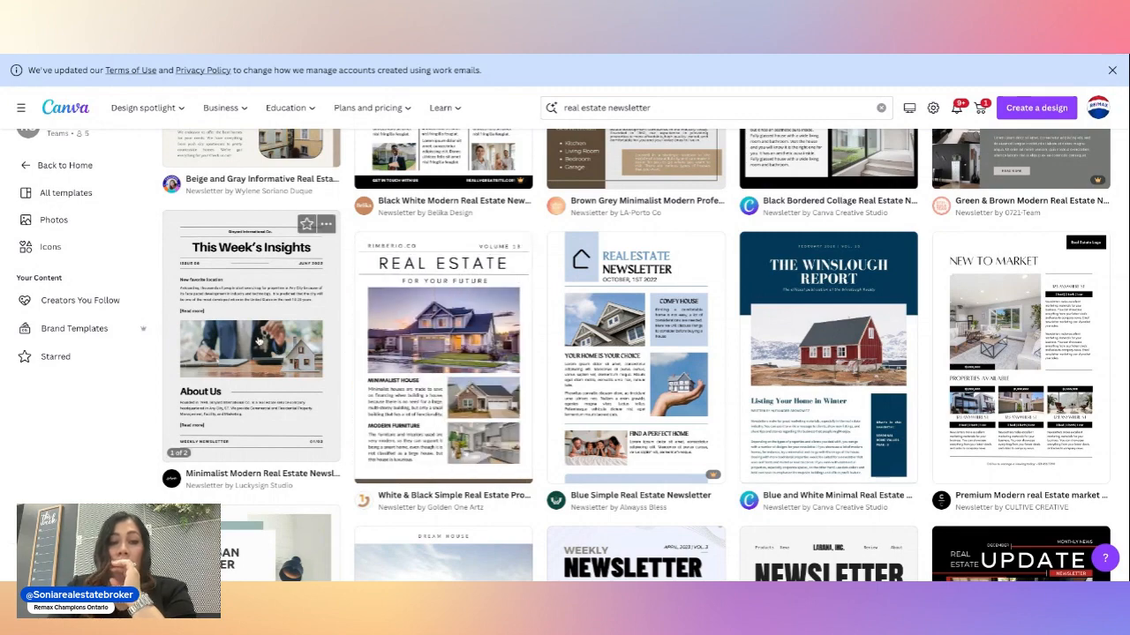
# Scroll the newsletter results and open the Black Modern Real Estate Newsletter template
pyautogui.scroll(-3, 529, 415)
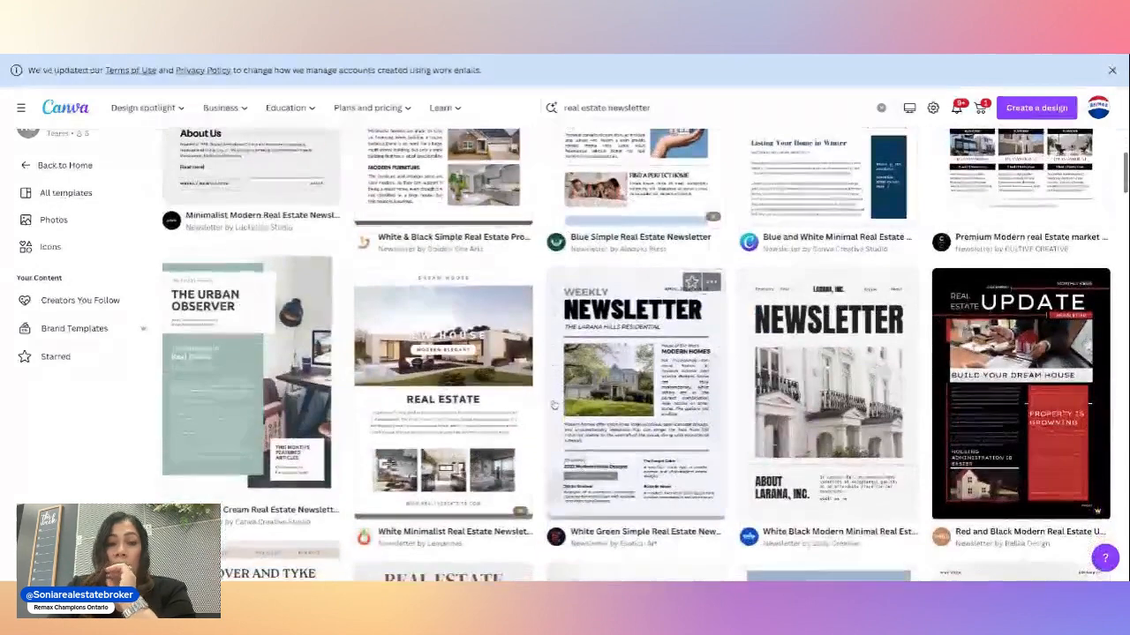
pyautogui.scroll(-1, 618, 405)
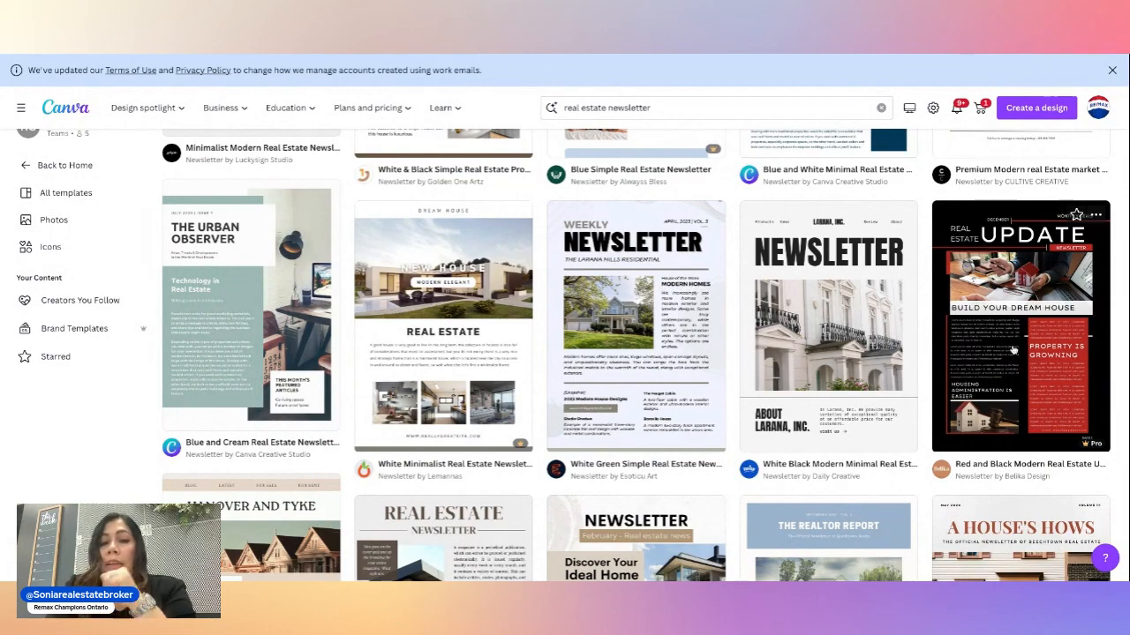
pyautogui.scroll(-1, 764, 389)
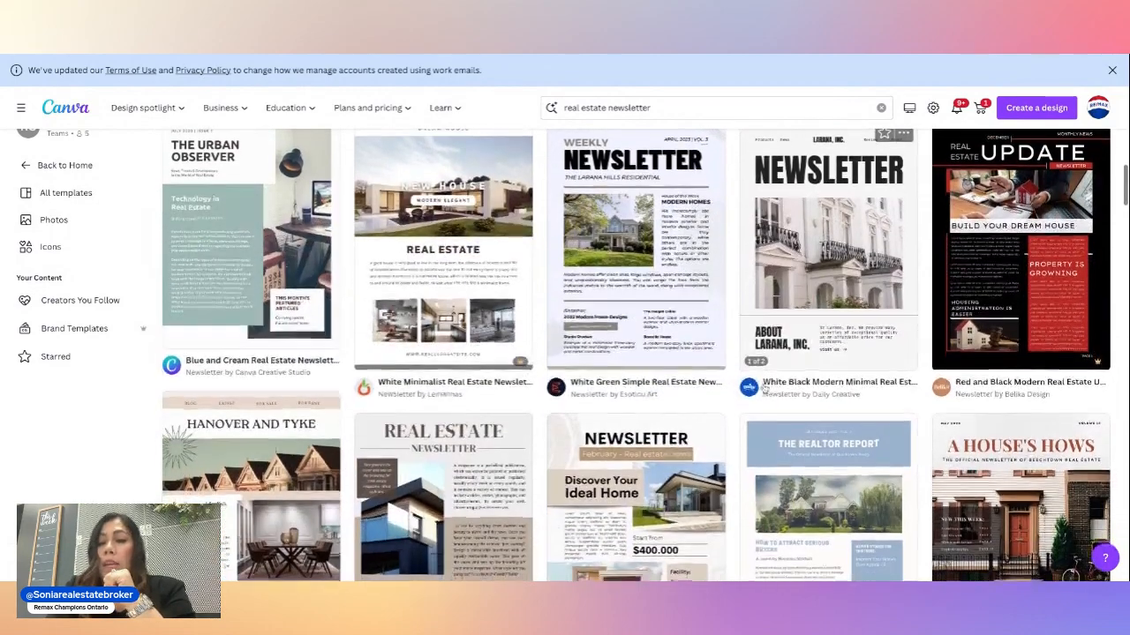
pyautogui.scroll(-3, 763, 389)
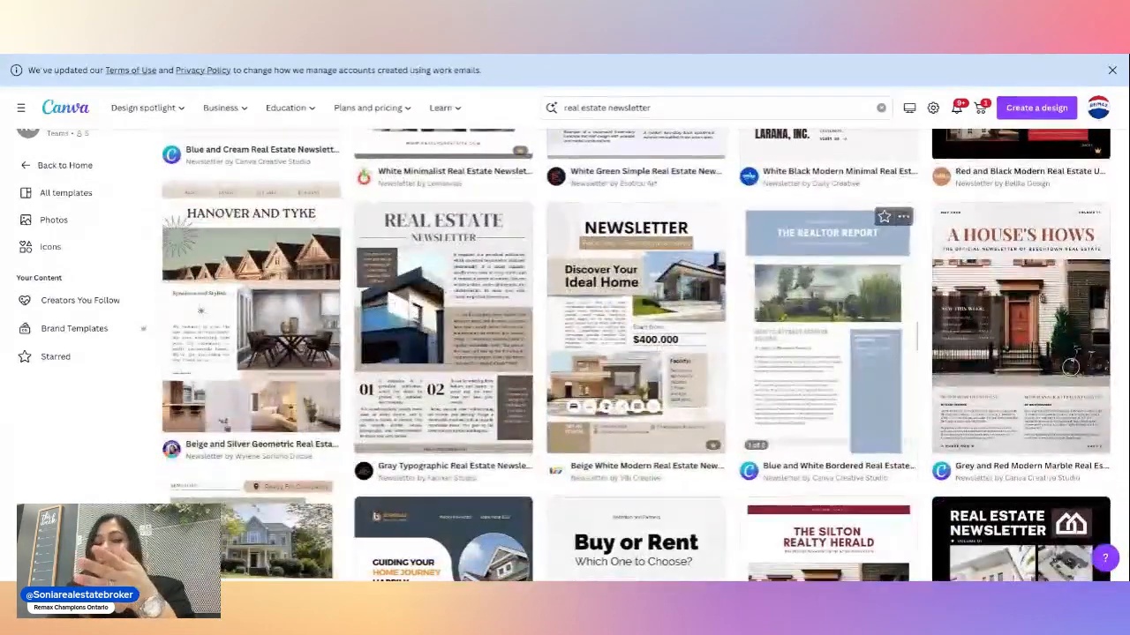
pyautogui.scroll(-1, 763, 389)
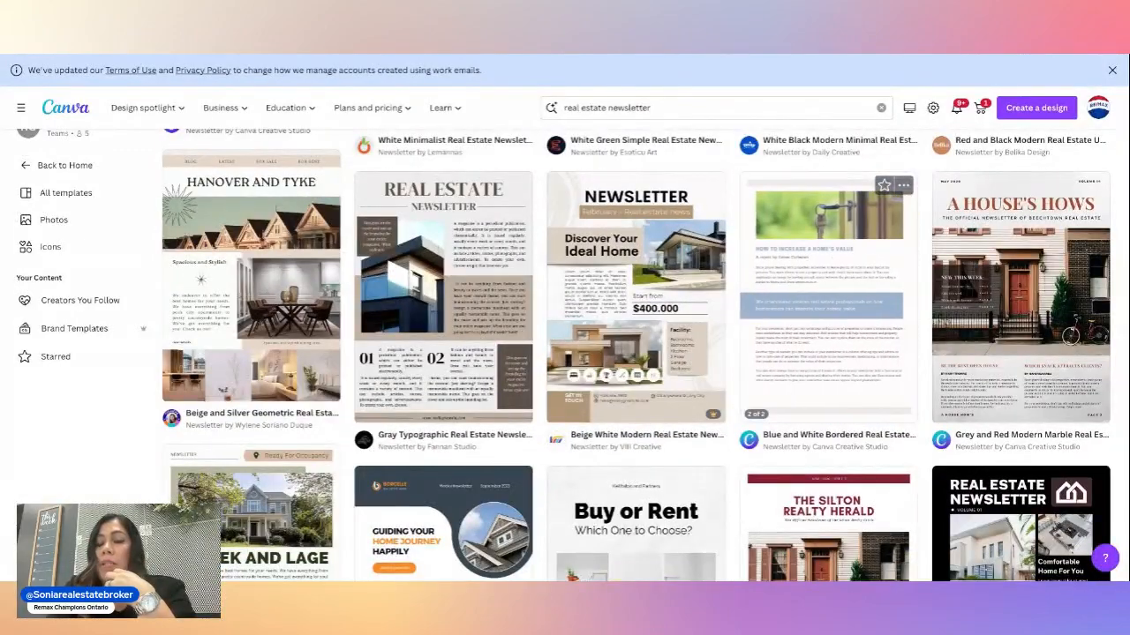
pyautogui.scroll(-3, 763, 389)
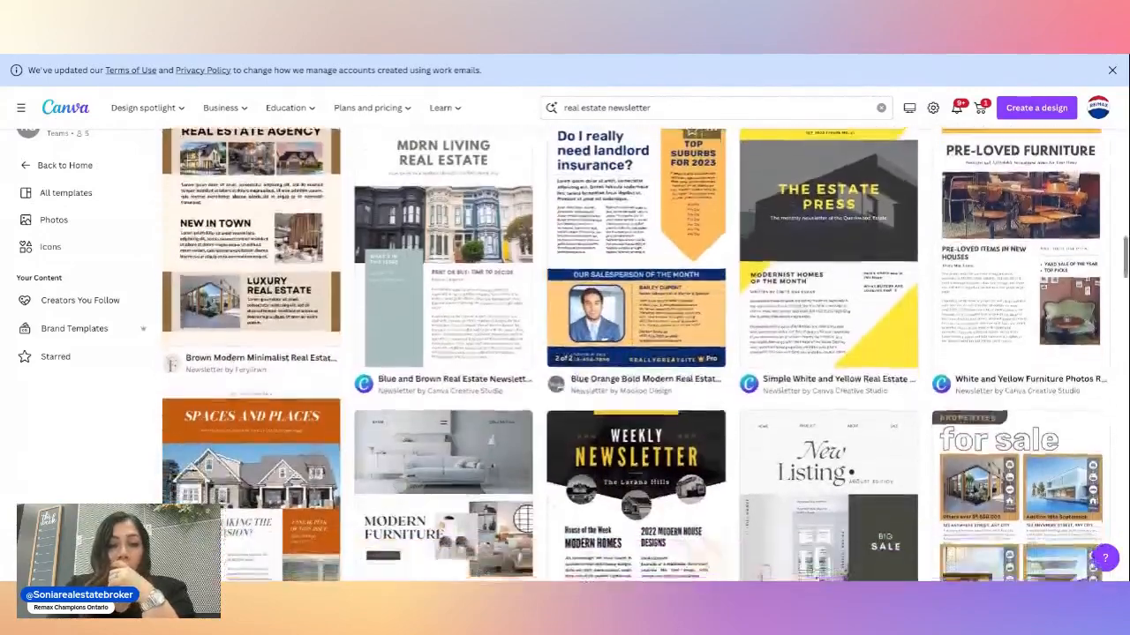
pyautogui.scroll(-2, 635, 384)
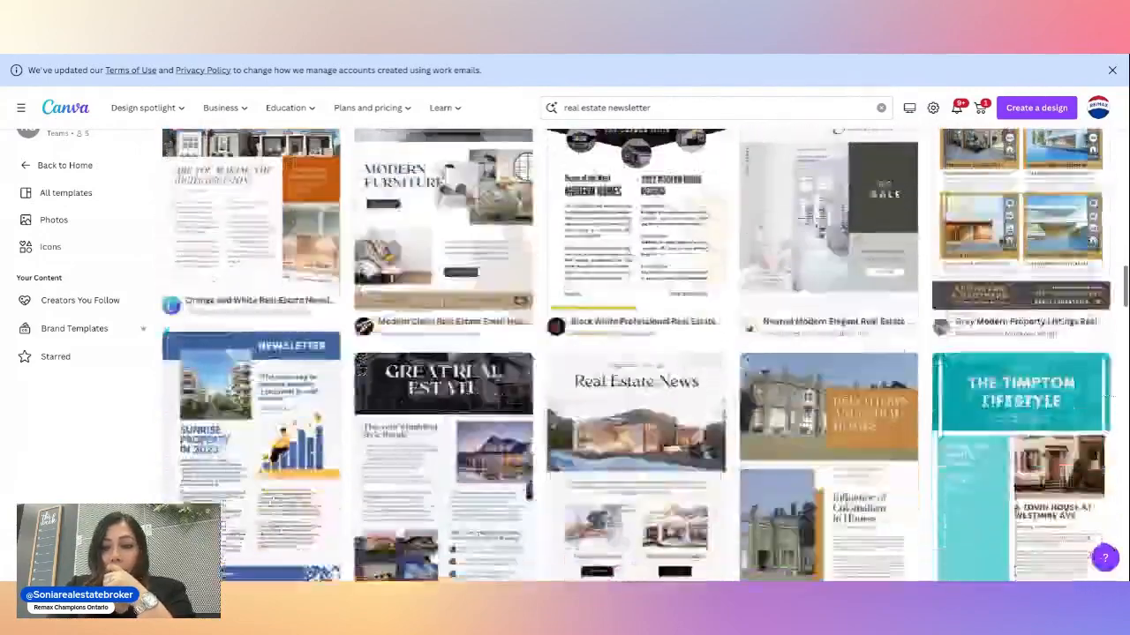
pyautogui.scroll(2, 635, 384)
pyautogui.scroll(-2, 636, 384)
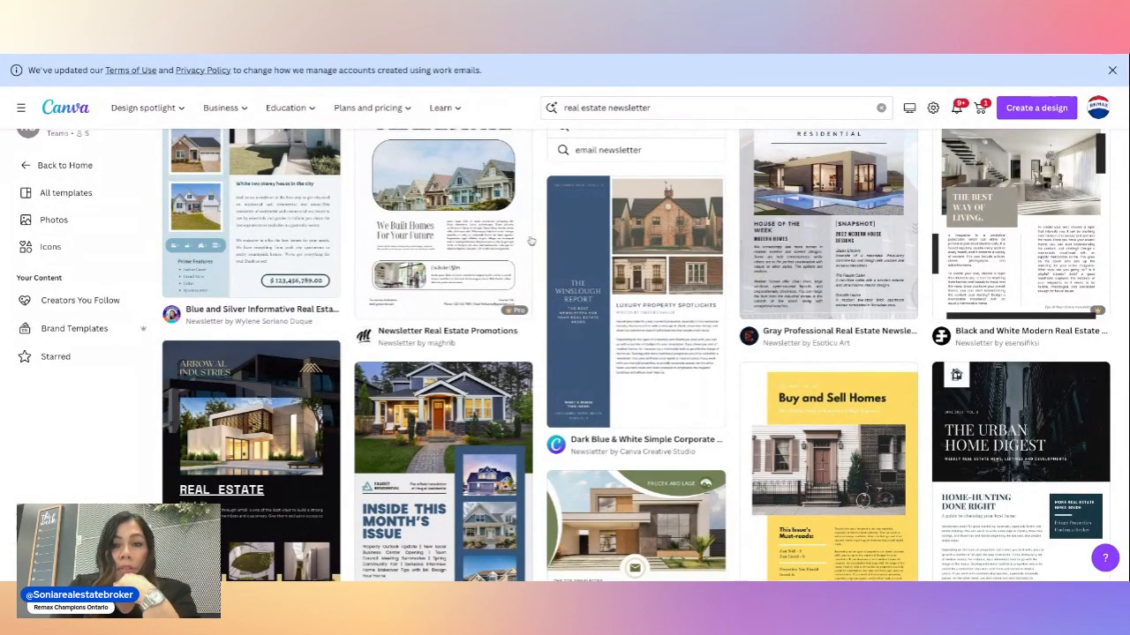
pyautogui.scroll(2, 530, 240)
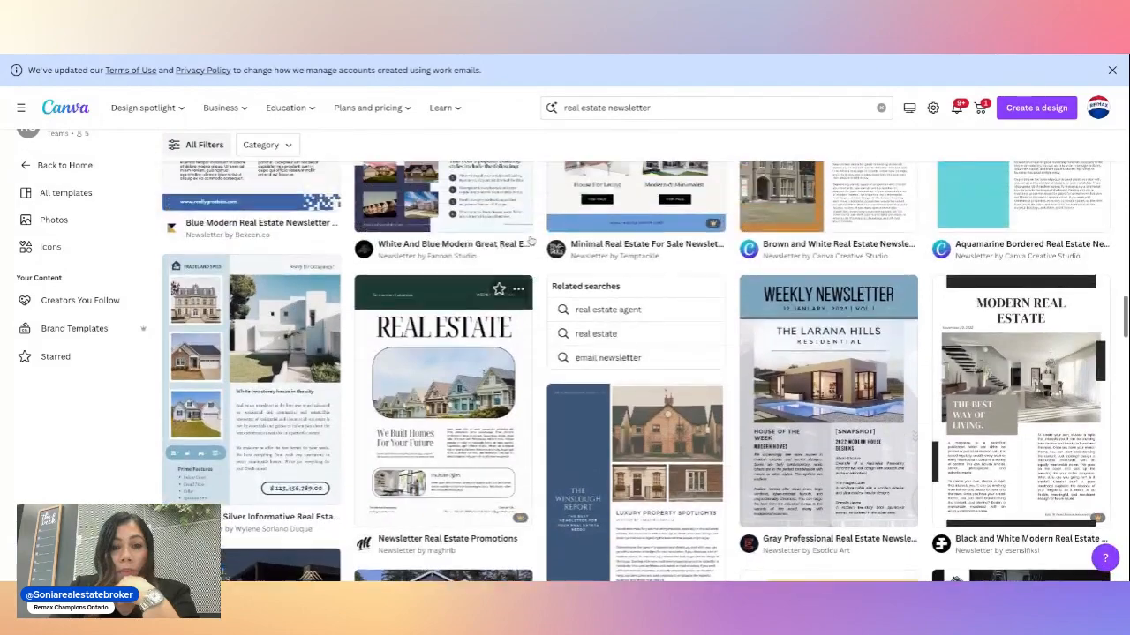
pyautogui.scroll(8, 477, 353)
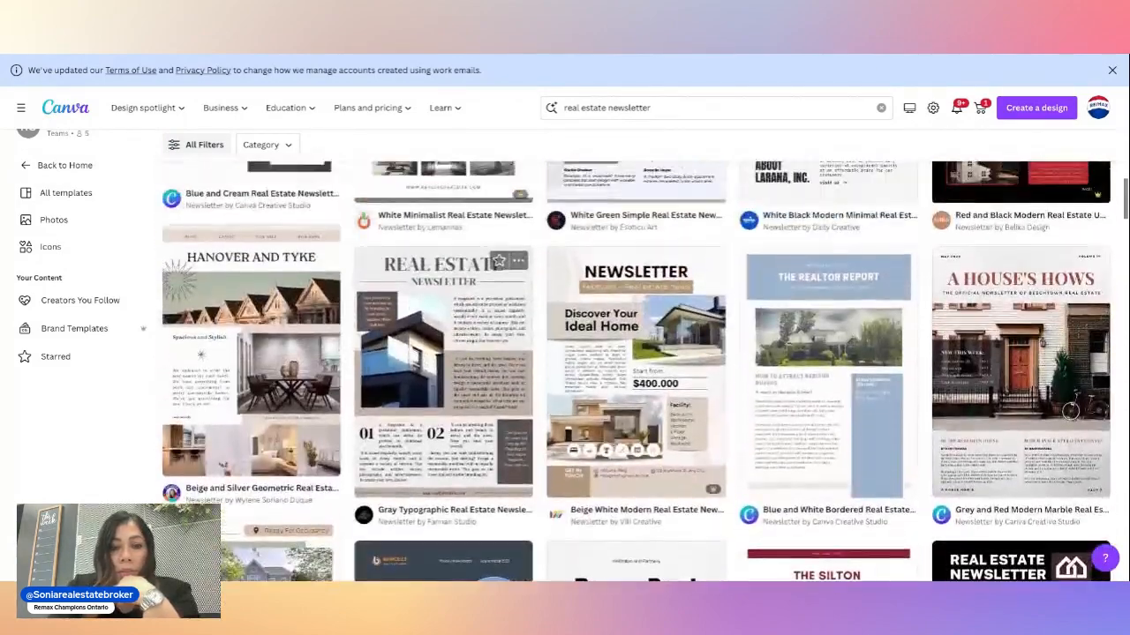
pyautogui.scroll(-3, 443, 353)
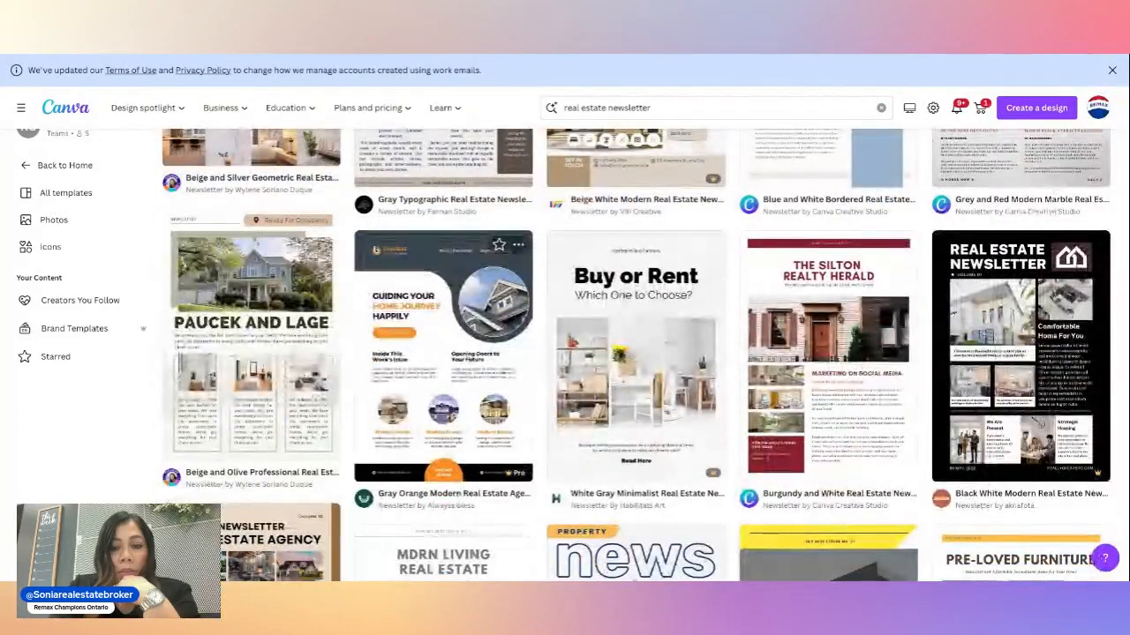
pyautogui.scroll(1, 636, 353)
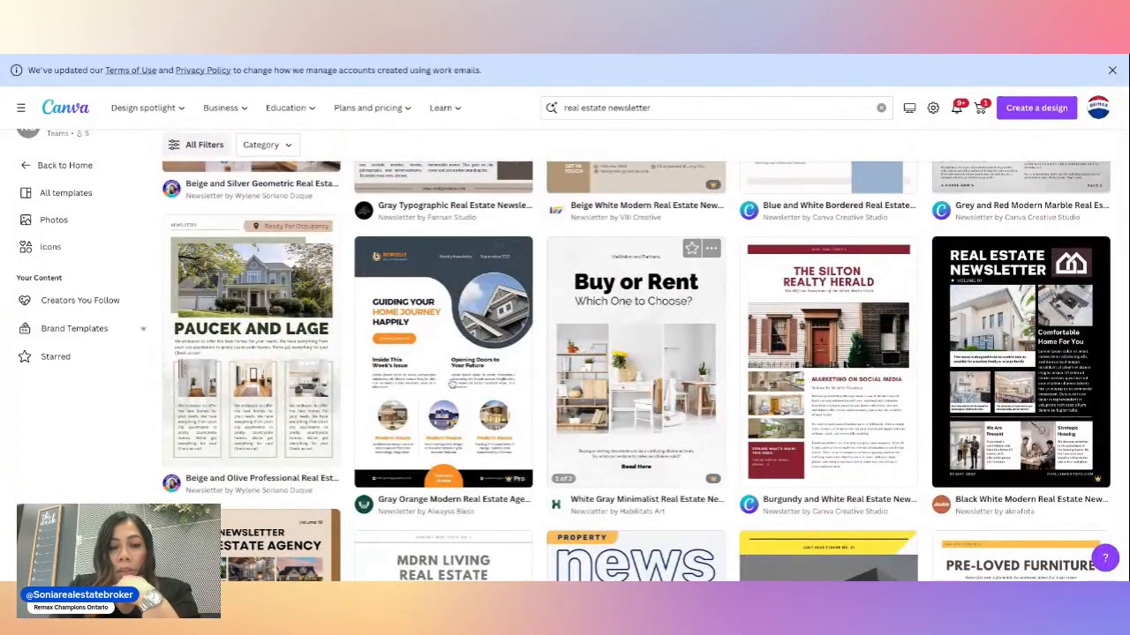
pyautogui.scroll(3, 443, 370)
pyautogui.scroll(7, 443, 371)
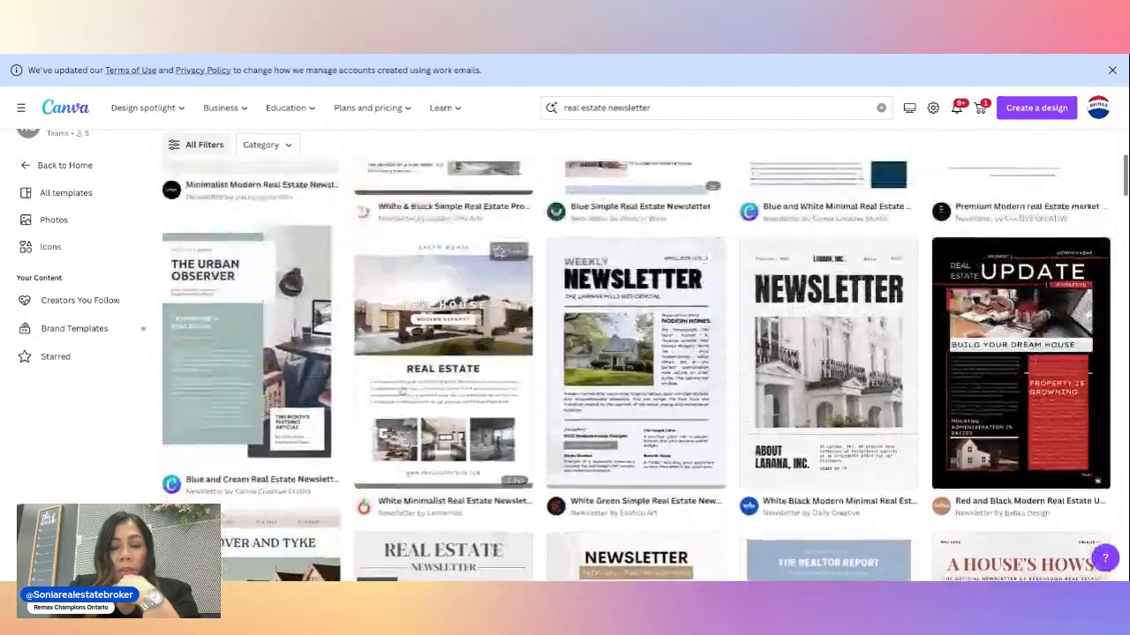
pyautogui.scroll(3, 635, 371)
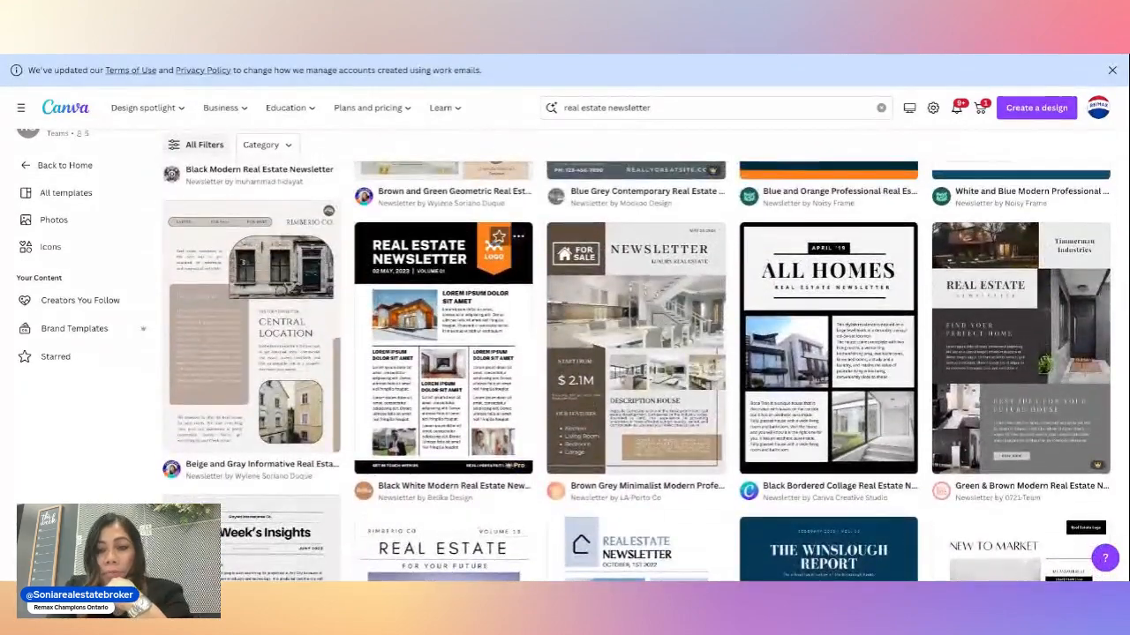
pyautogui.scroll(3, 635, 371)
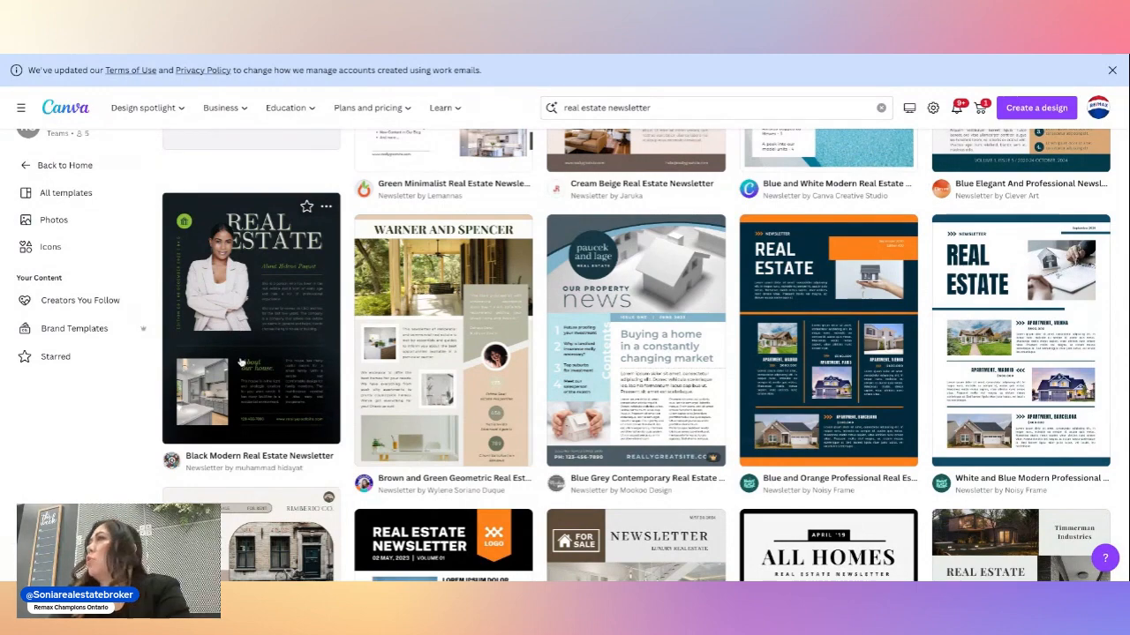
pyautogui.scroll(1, 569, 364)
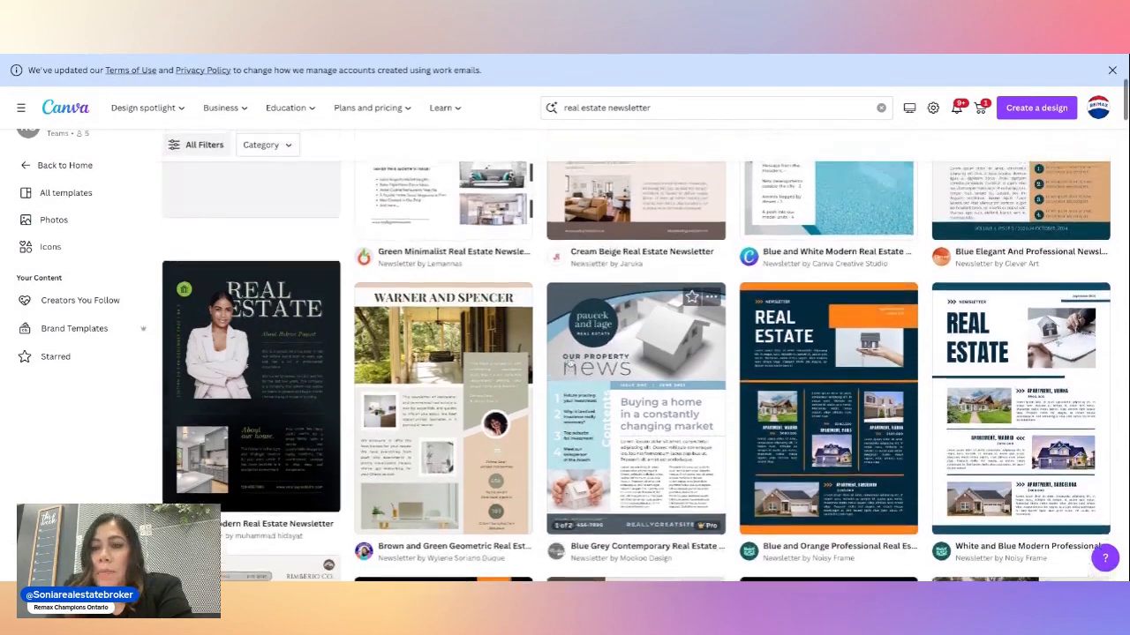
pyautogui.scroll(1, 569, 363)
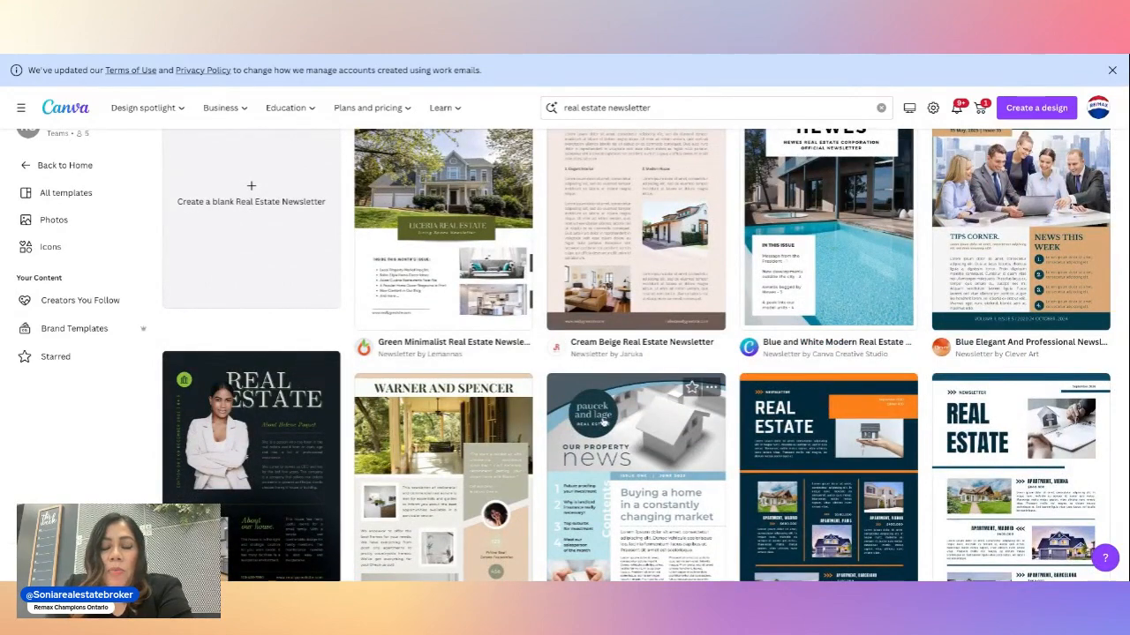
pyautogui.scroll(-1, 602, 422)
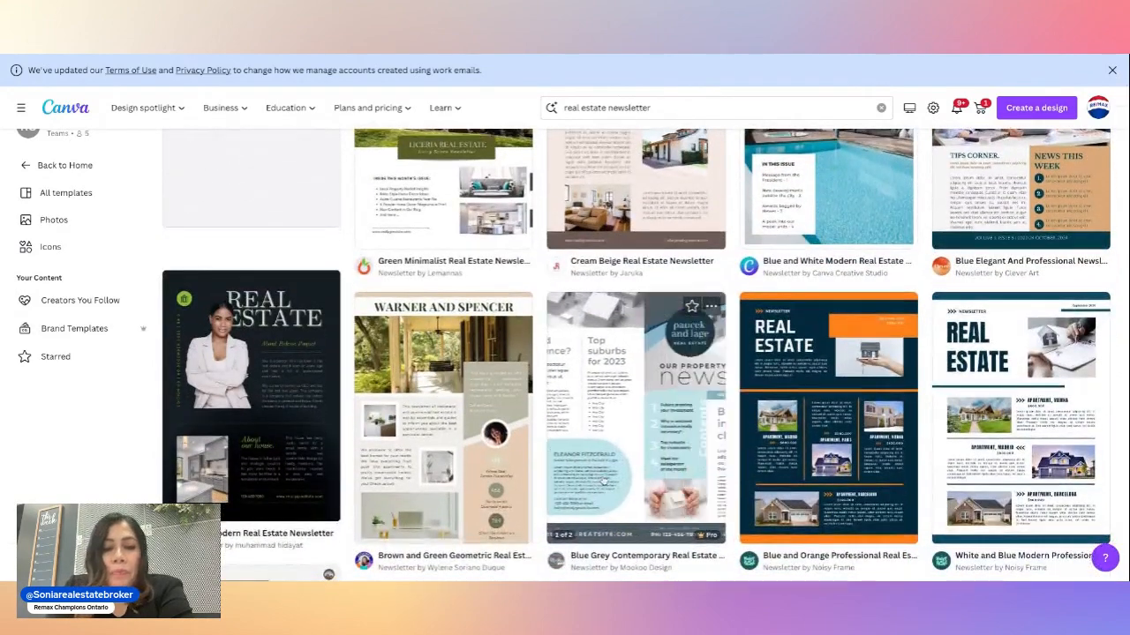
pyautogui.click(292, 390)
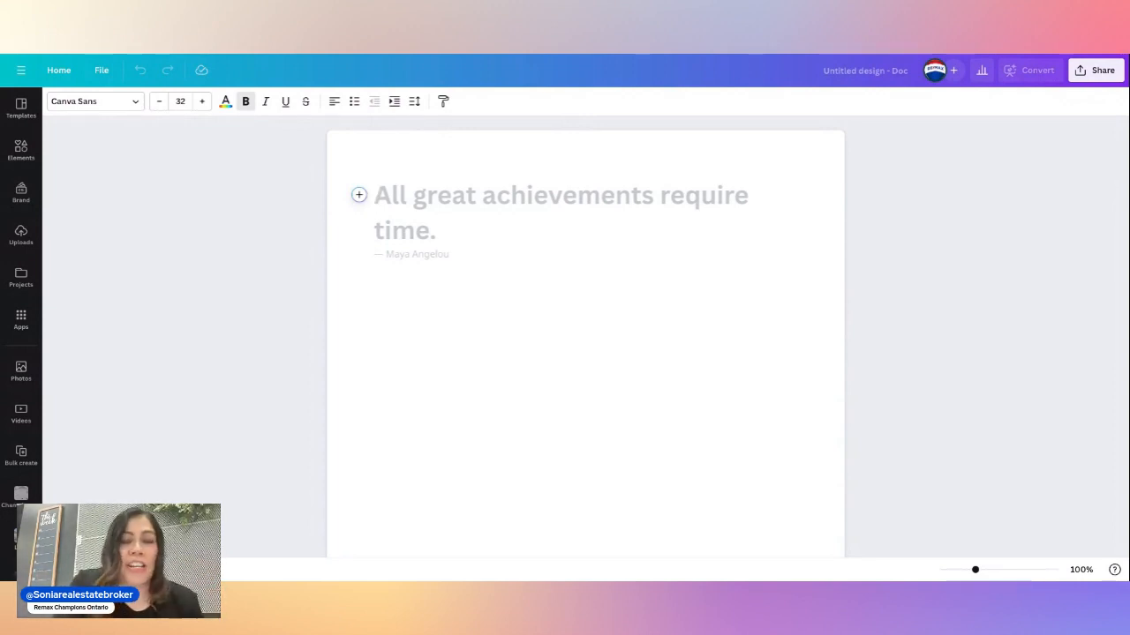
# Generate text with Magic Write from the prompt '30 First time home buyer tips'
pyautogui.click(361, 198)
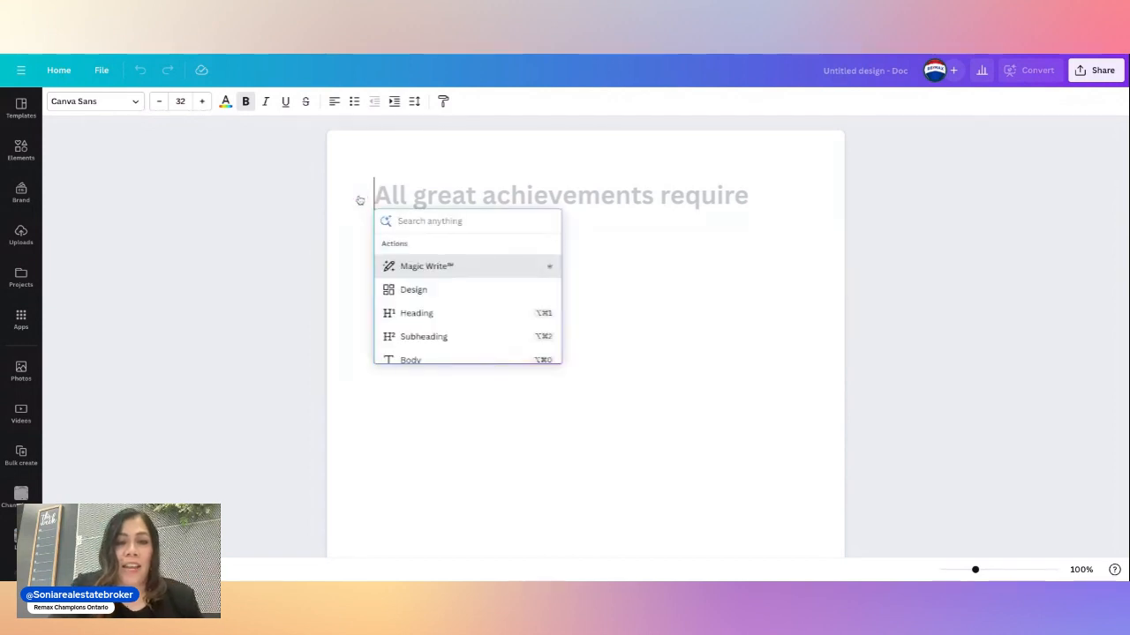
pyautogui.click(441, 270)
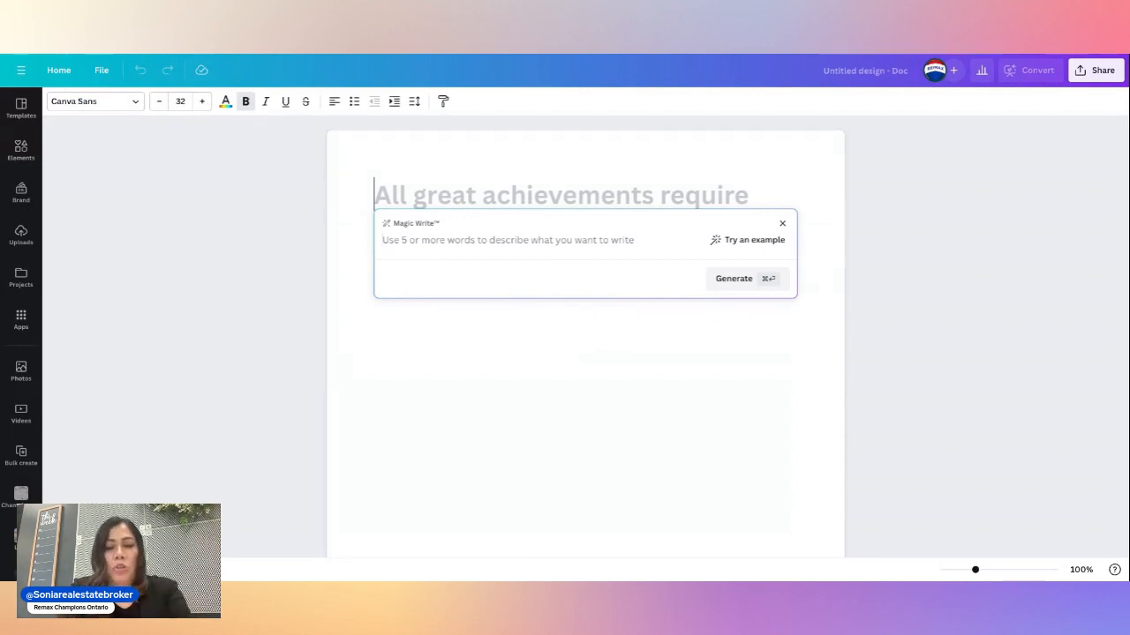
pyautogui.write('30 First ti')
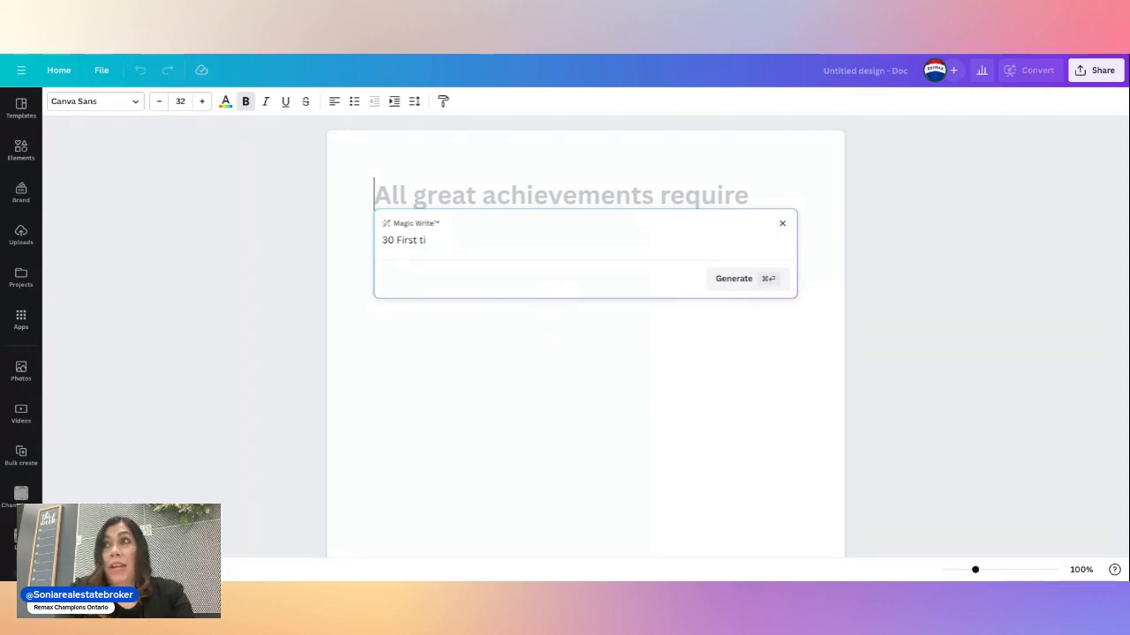
pyautogui.write('me.')
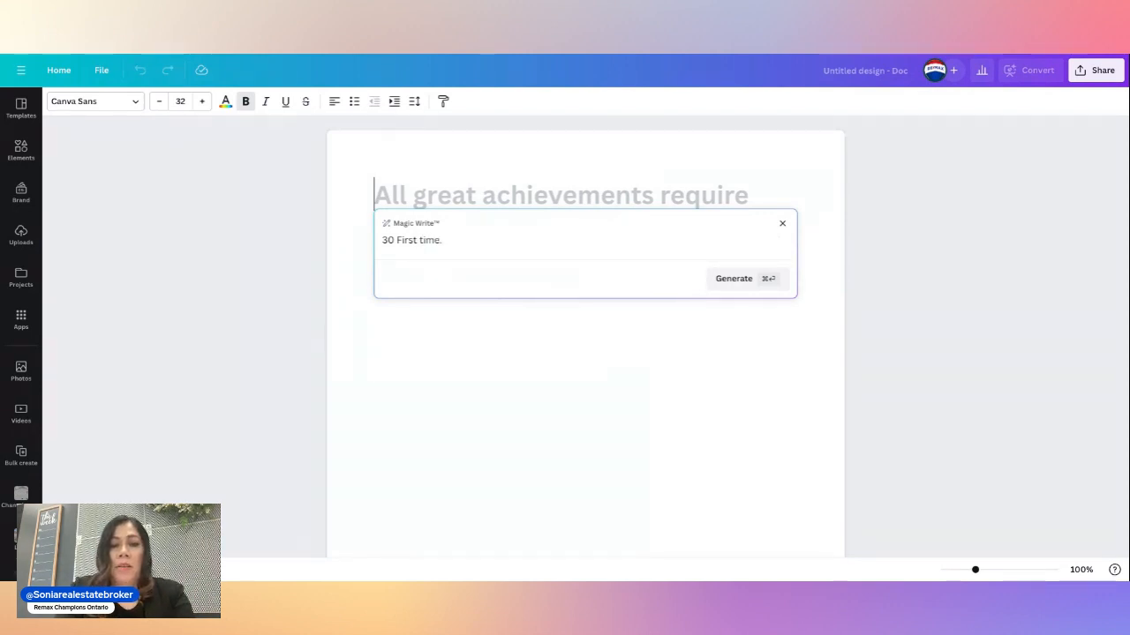
pyautogui.press('BackSpace')
pyautogui.write('home b')
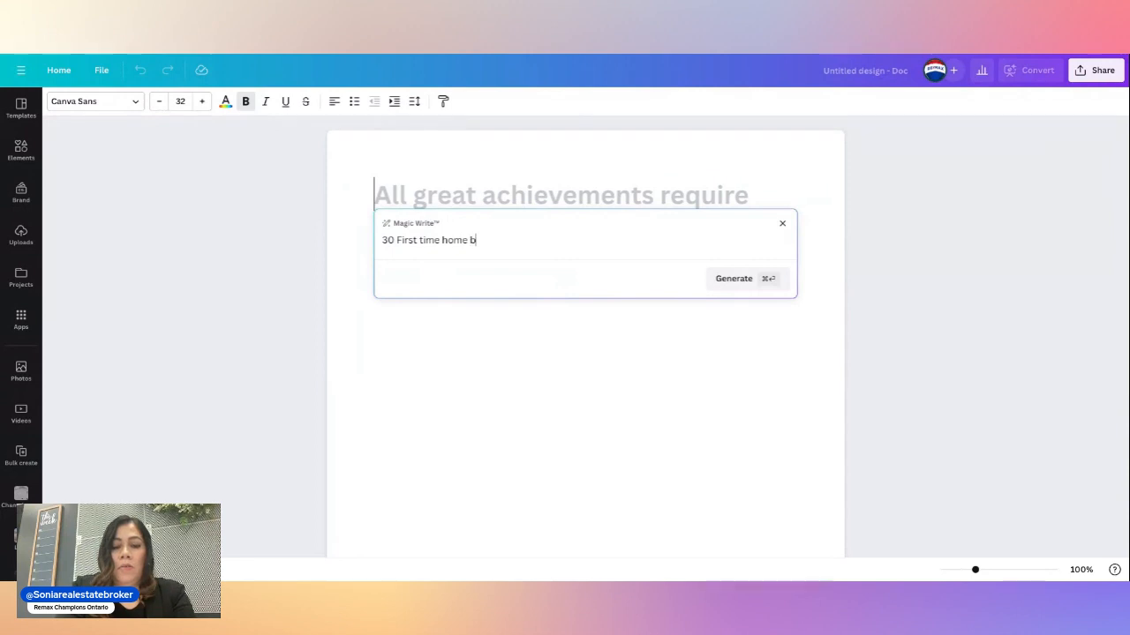
pyautogui.write('uyer tips')
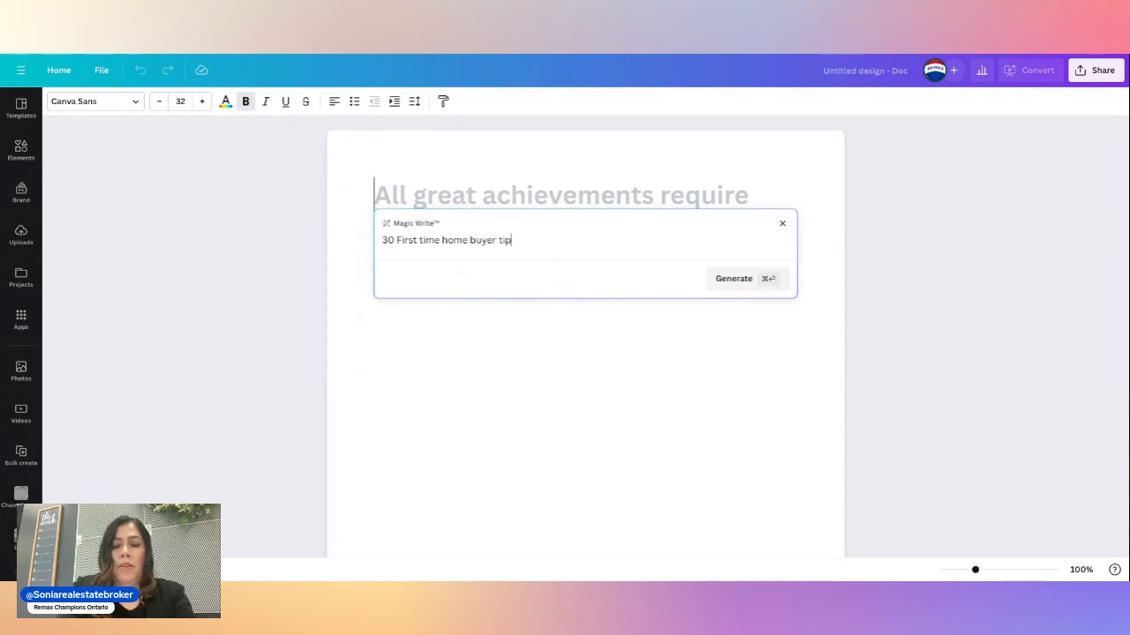
pyautogui.click(731, 284)
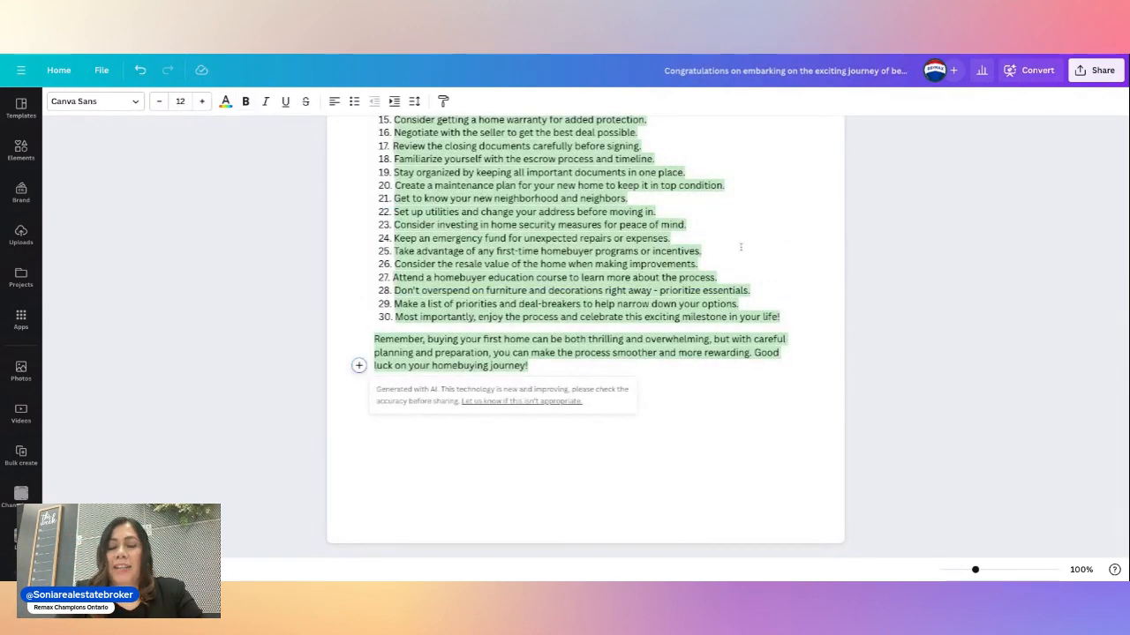
# Select numbered tips 1–30 in the Doc and copy them from the ••• menu
pyautogui.scroll(2, 585, 336)
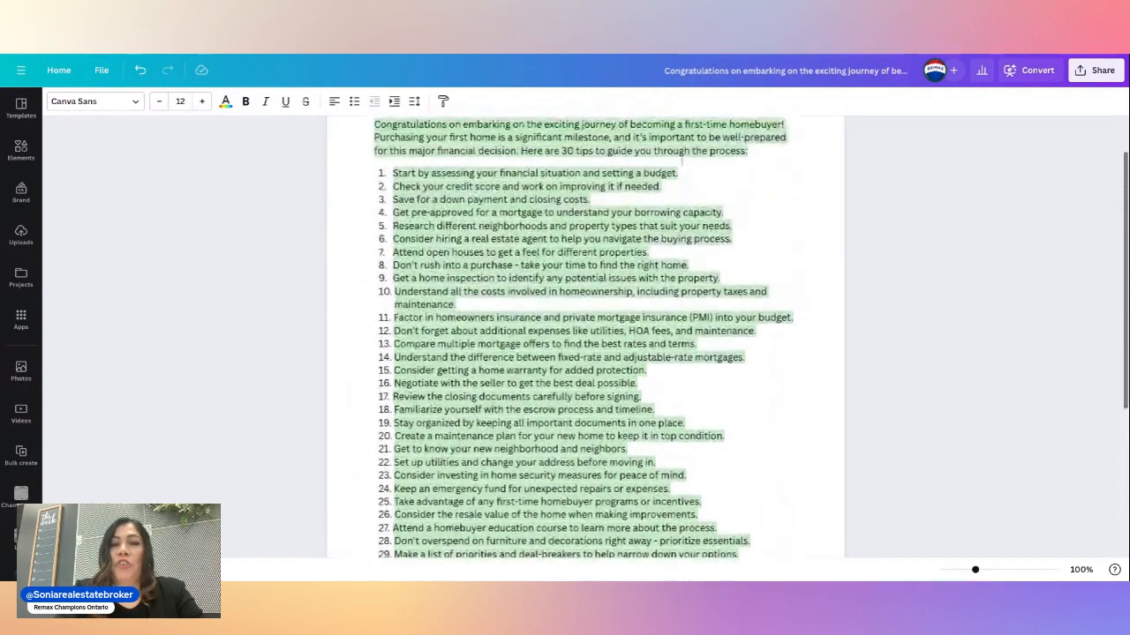
pyautogui.scroll(-1, 585, 335)
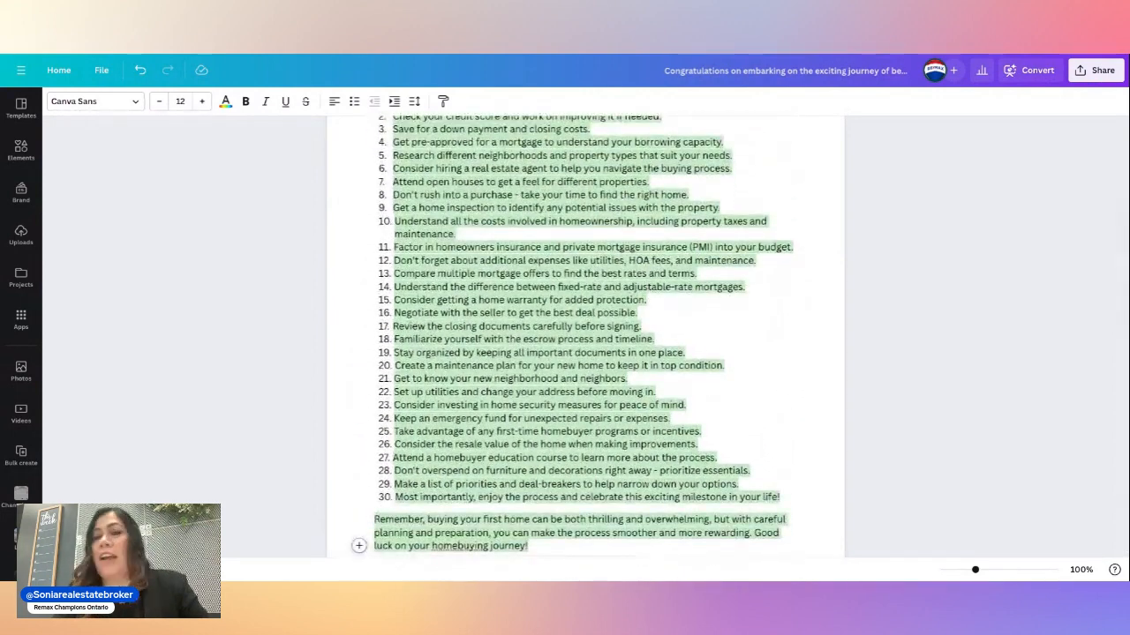
pyautogui.scroll(1, 585, 336)
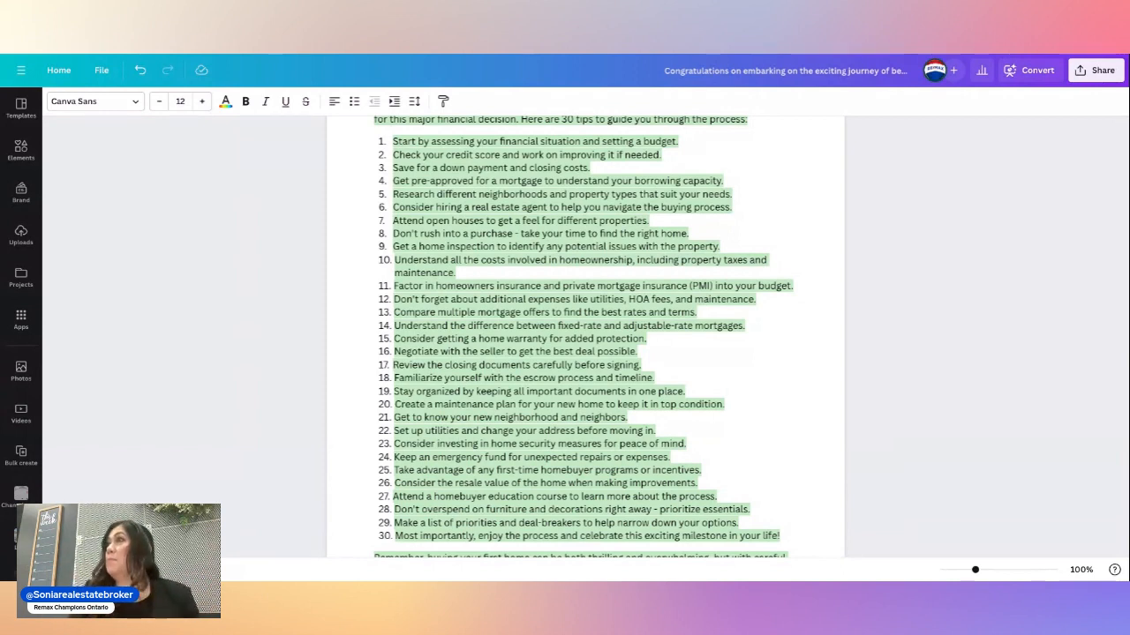
pyautogui.click(549, 220)
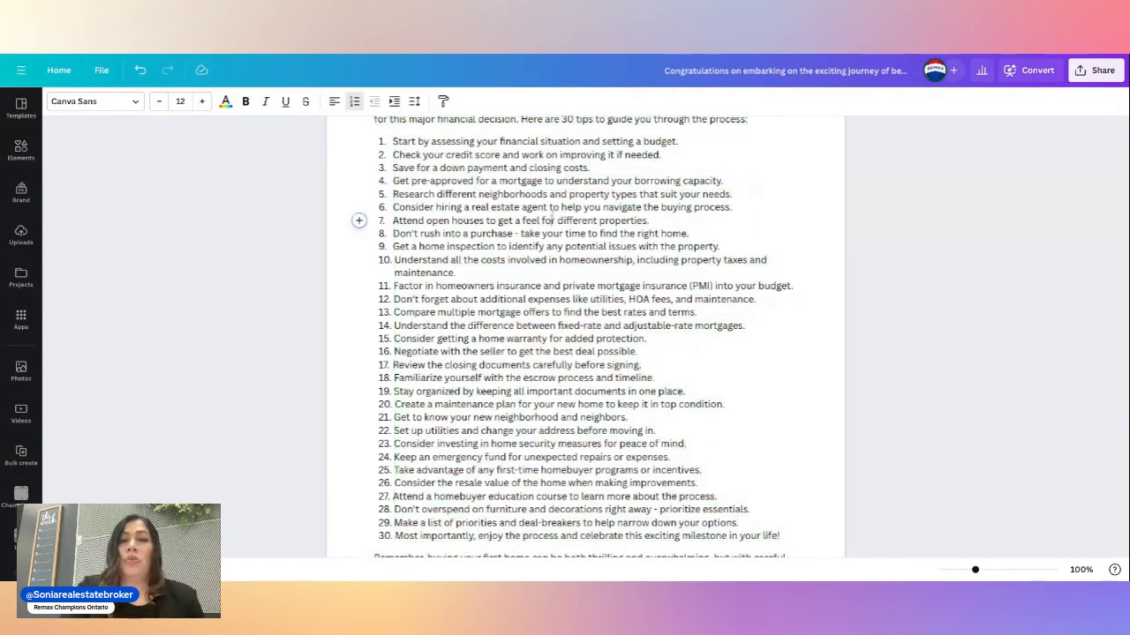
pyautogui.moveTo(390, 142); pyautogui.dragTo(782, 463)
pyautogui.scroll(1, 725, 453)
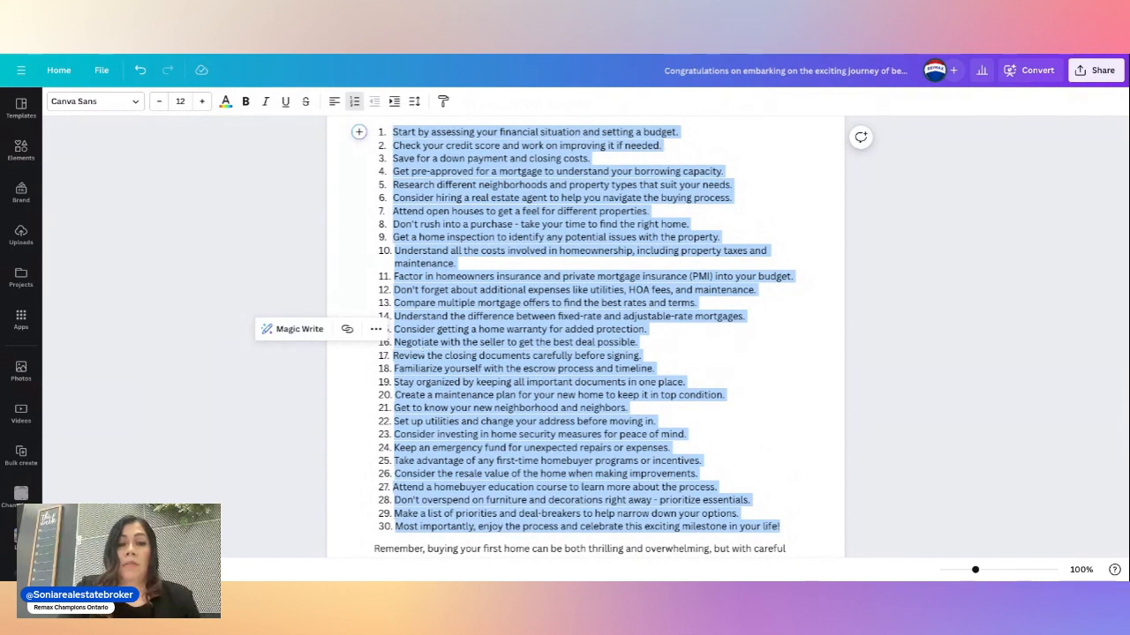
pyautogui.click(376, 328)
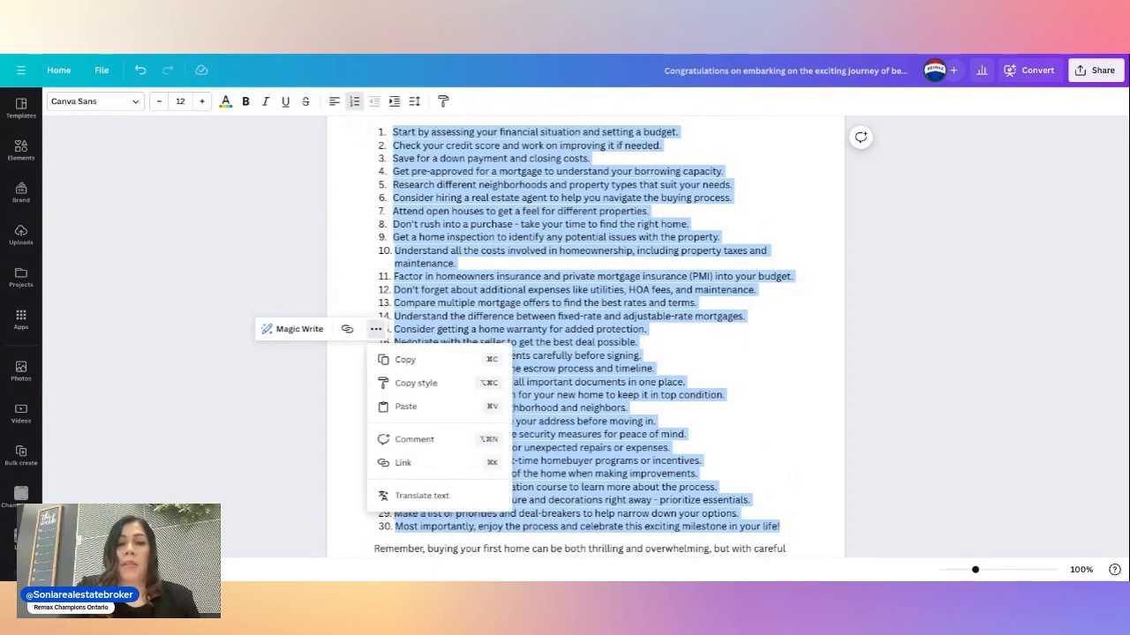
pyautogui.click(407, 361)
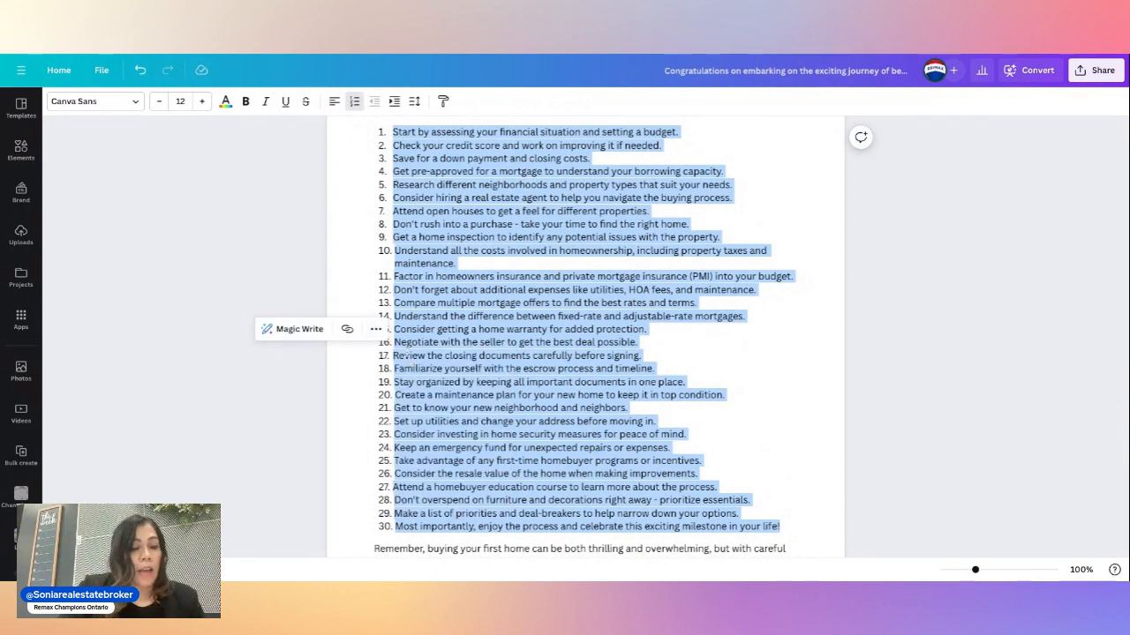
# Return to the Canva home page and search templates for 'instagram quote reel'
pyautogui.click(58, 71)
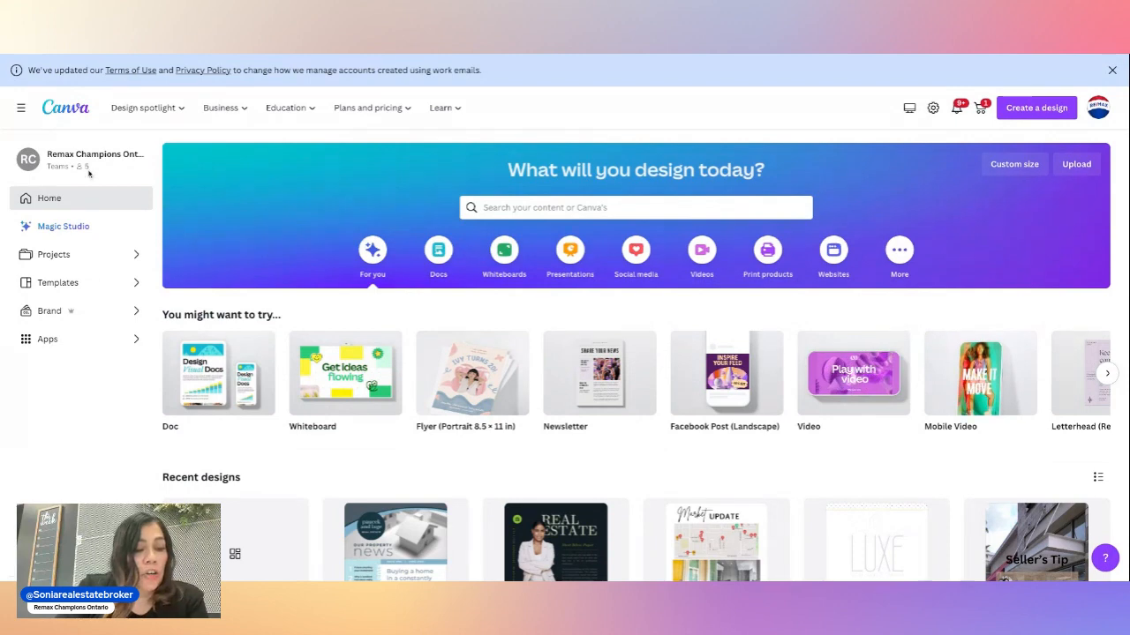
pyautogui.click(493, 207)
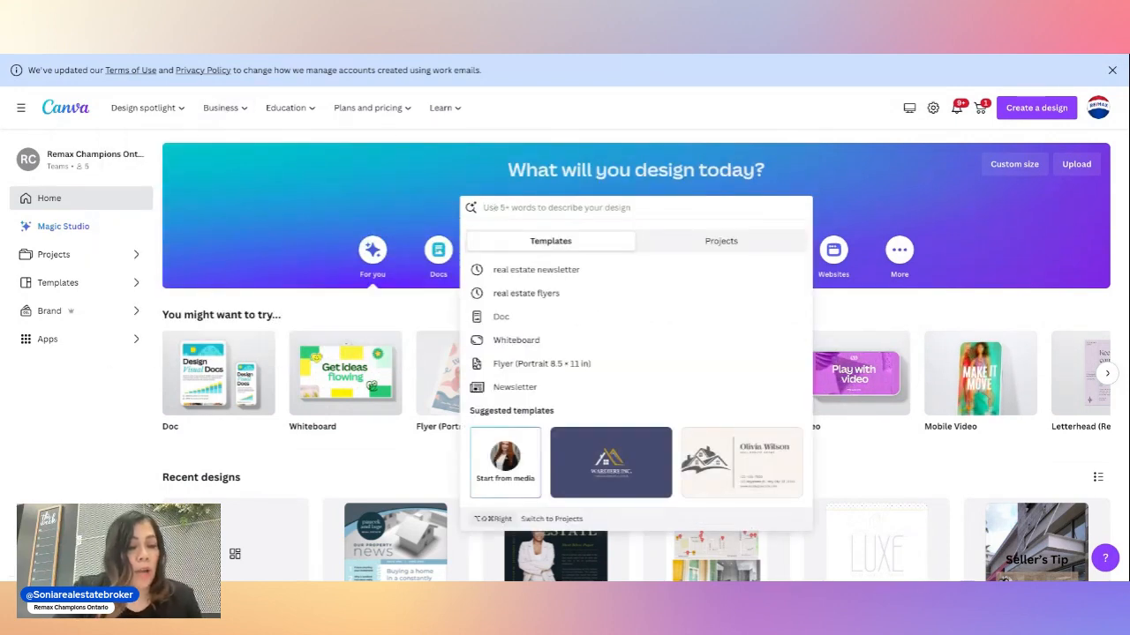
pyautogui.write('insta')
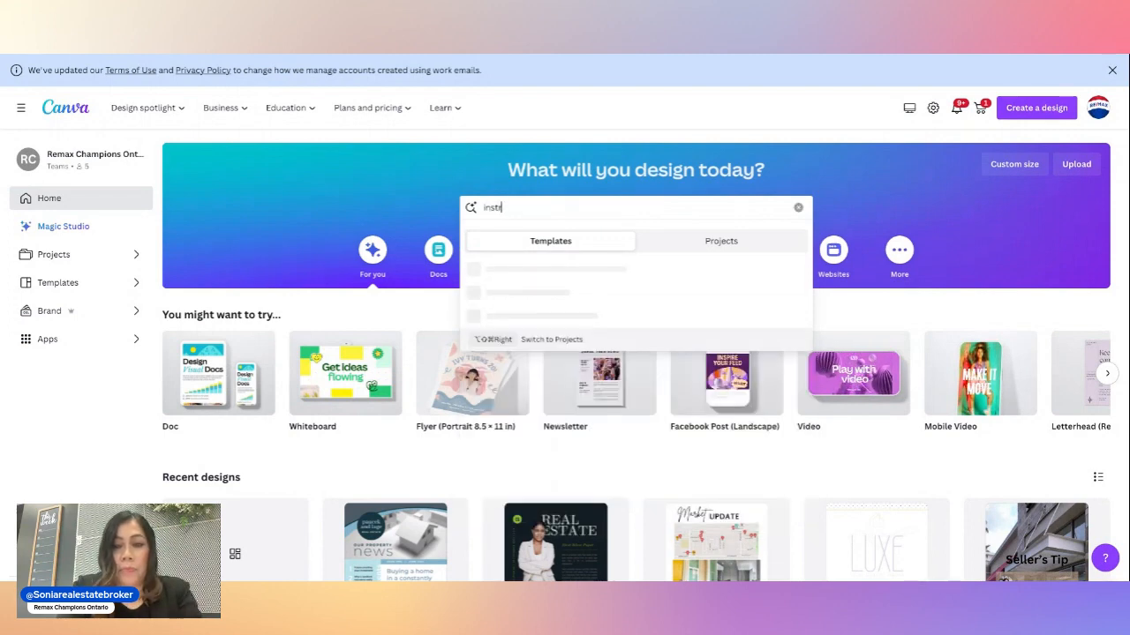
pyautogui.press('BackSpace')
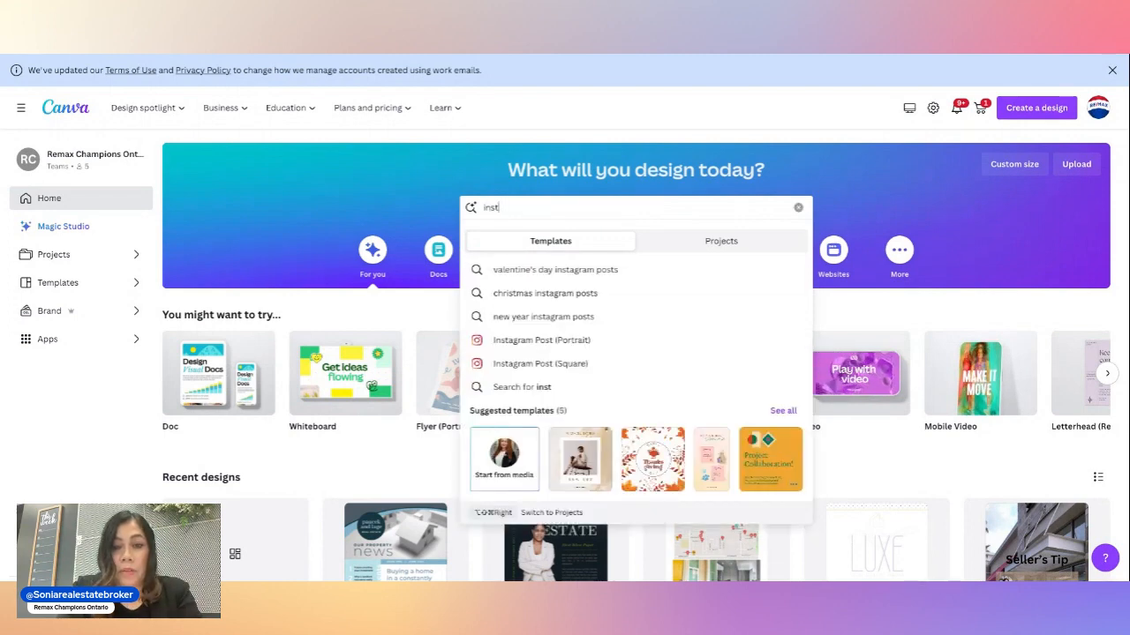
pyautogui.write('agram')
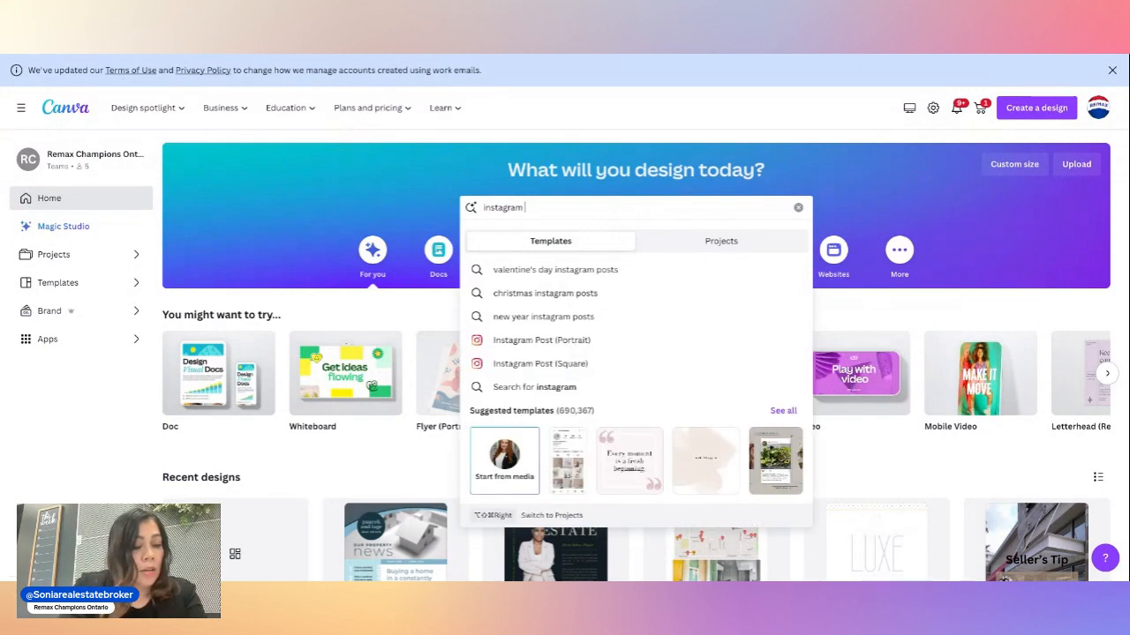
pyautogui.write(' quot')
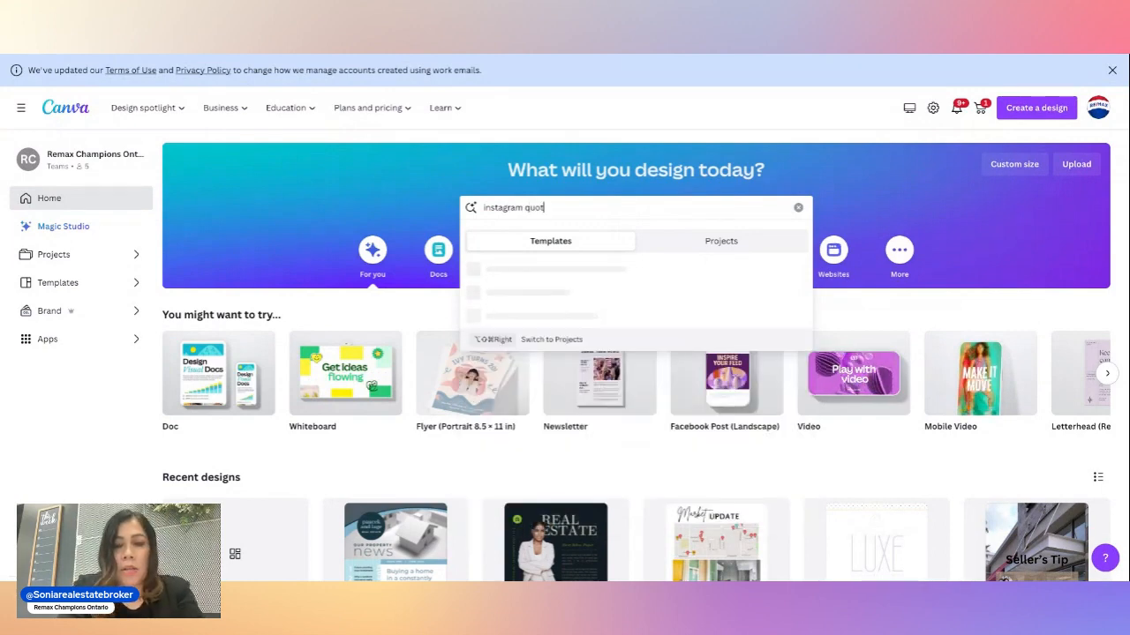
pyautogui.write('e reel')
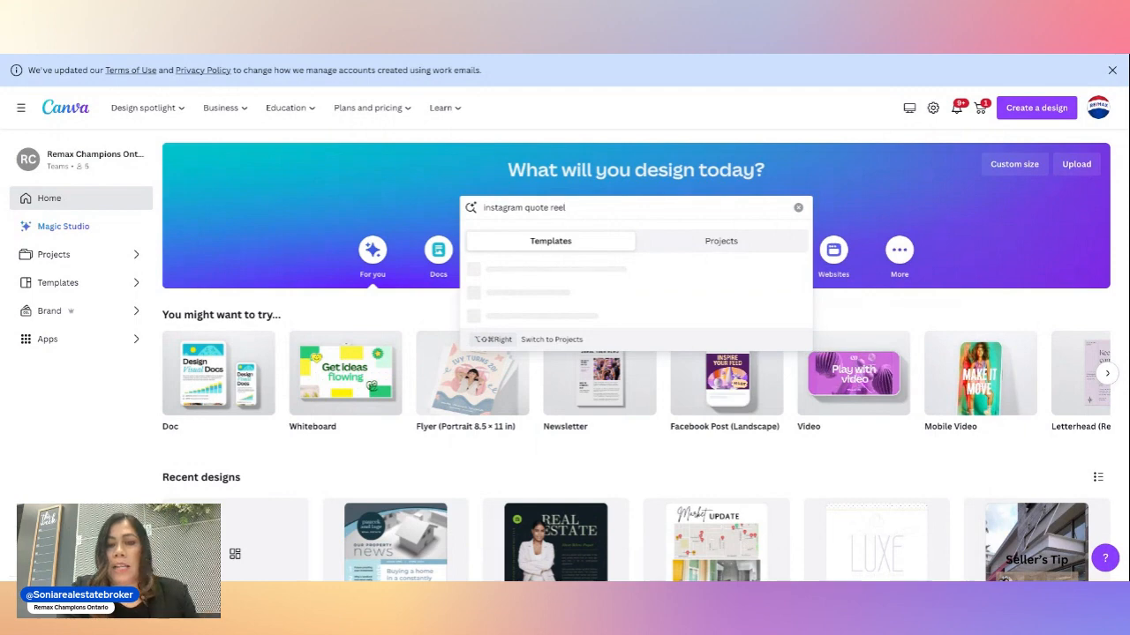
pyautogui.press('Return')
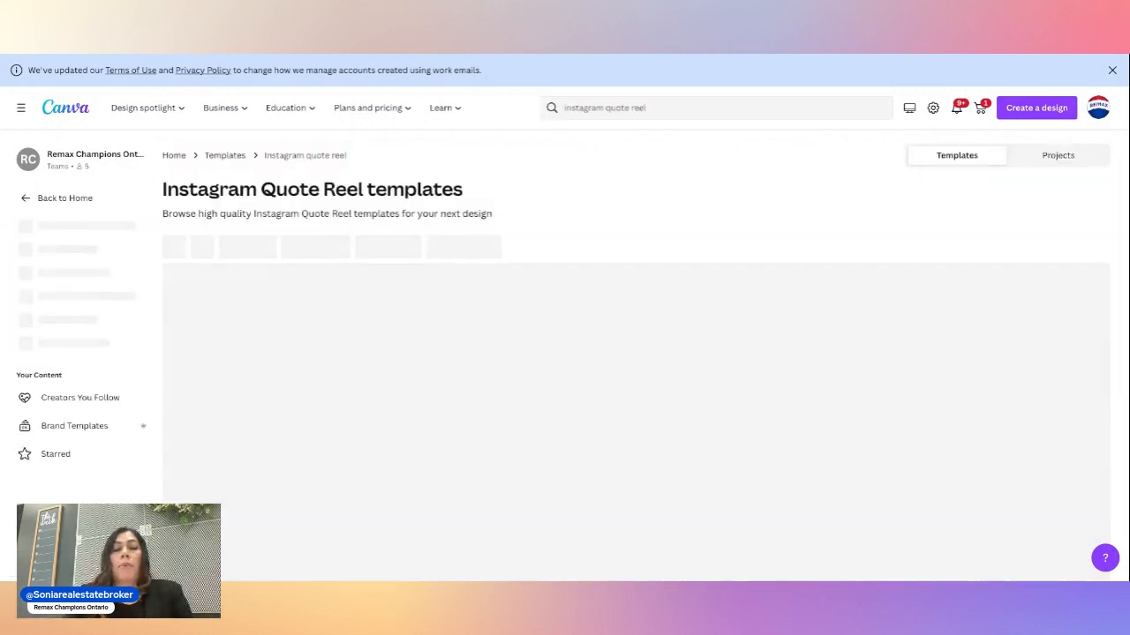
# Browse the results and open the Brown Aesthetic Background Motivational Quote reel template
pyautogui.scroll(-3, 560, 448)
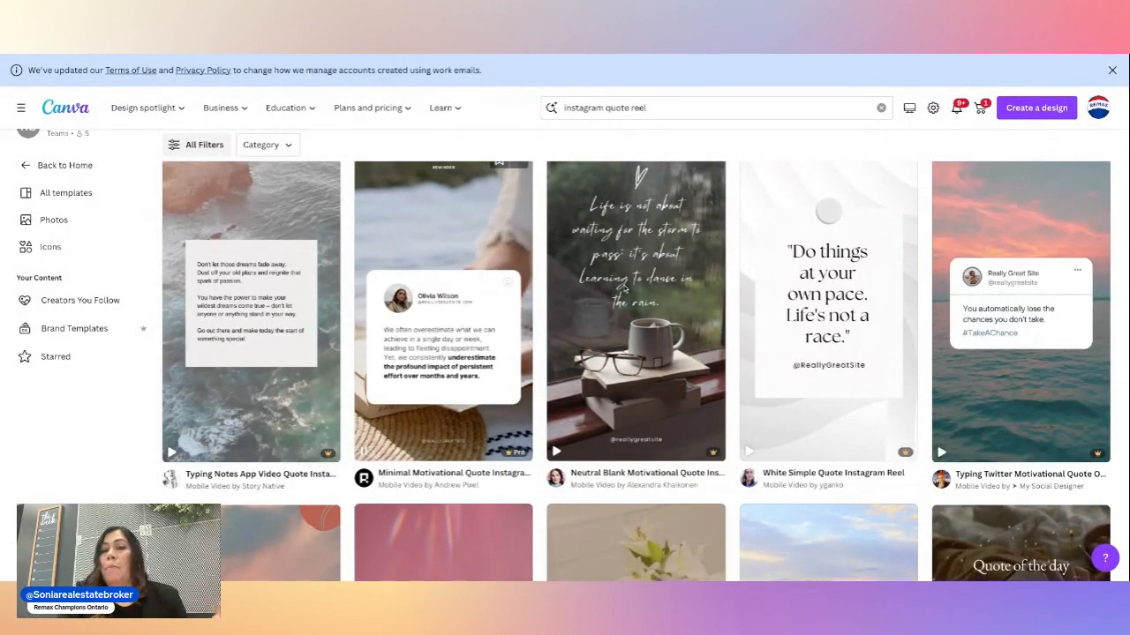
pyautogui.scroll(-4, 622, 287)
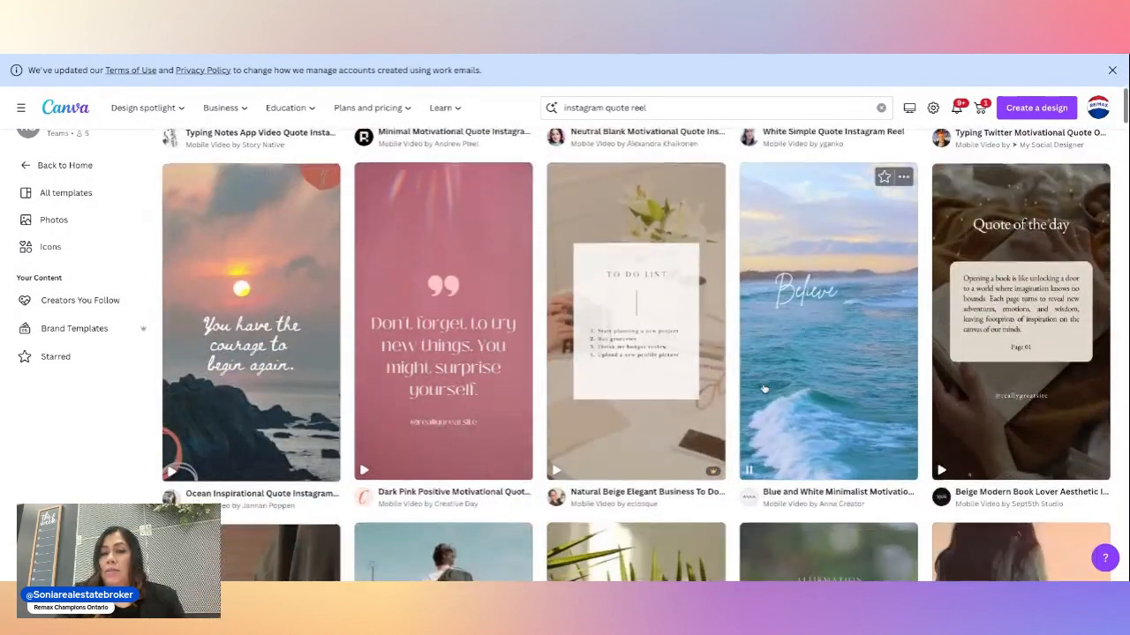
pyautogui.scroll(-1, 765, 389)
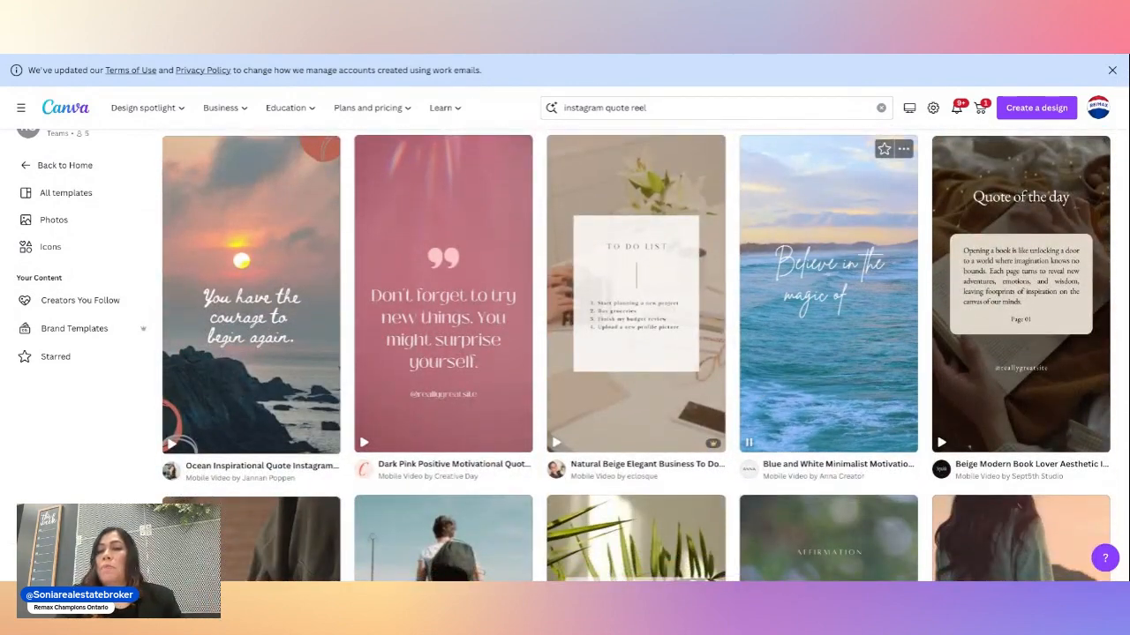
pyautogui.scroll(-1, 764, 389)
pyautogui.scroll(2, 765, 389)
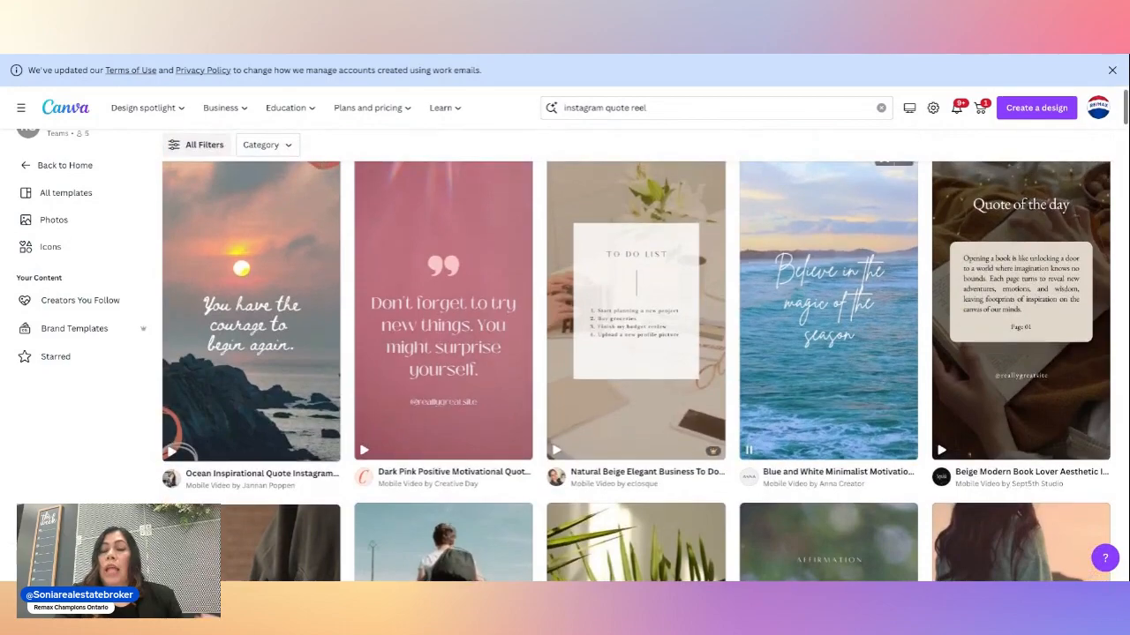
pyautogui.scroll(-5, 764, 389)
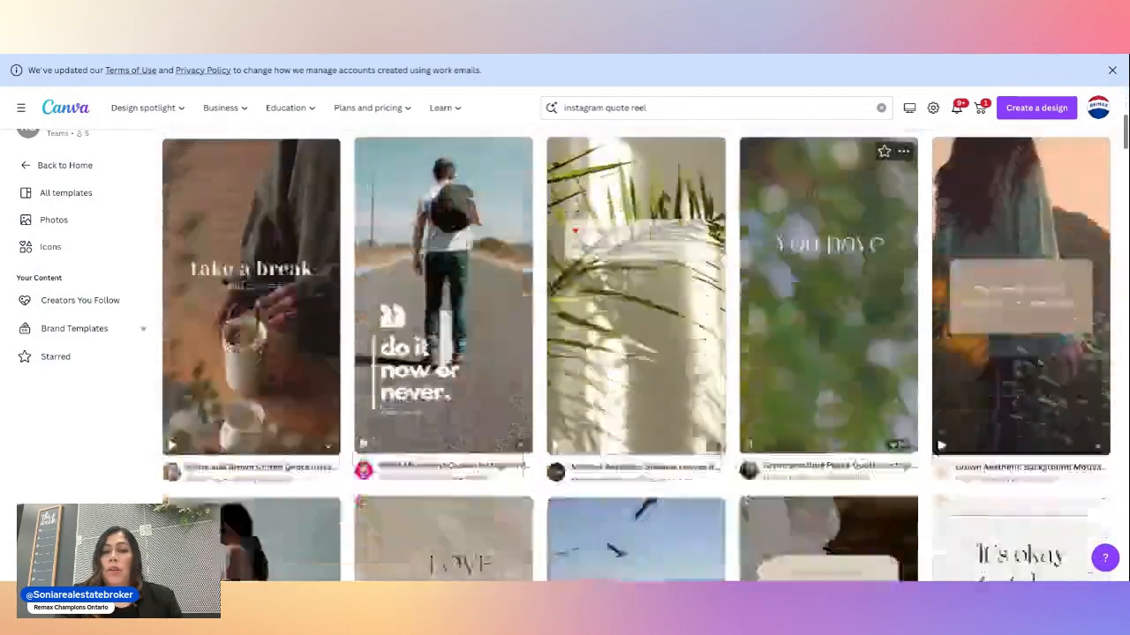
pyautogui.scroll(-4, 764, 389)
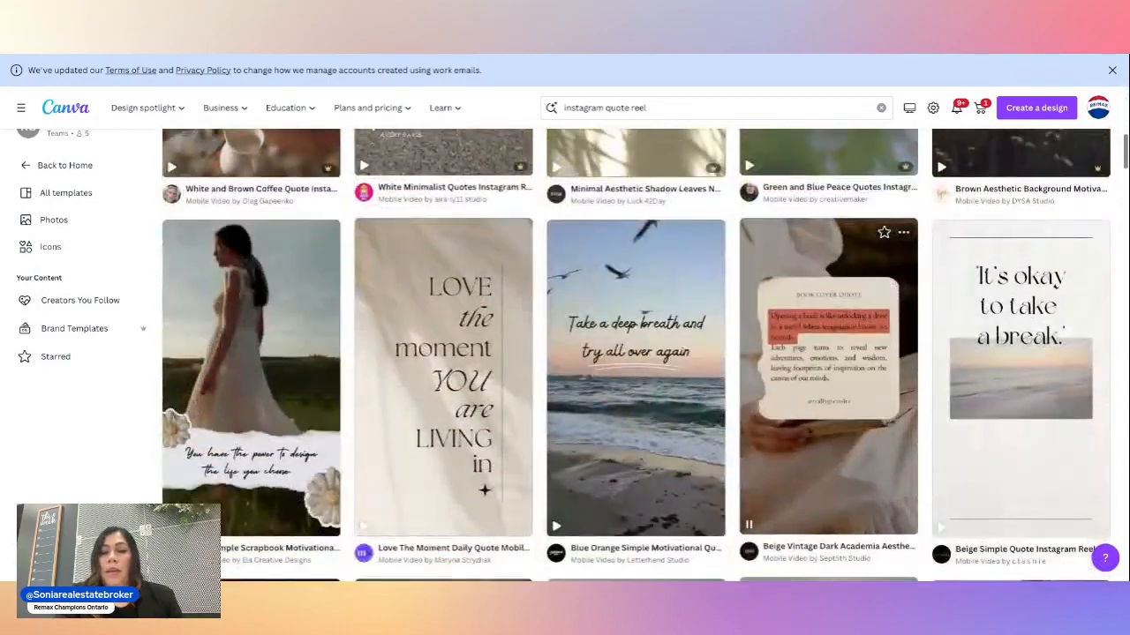
pyautogui.scroll(-3, 638, 356)
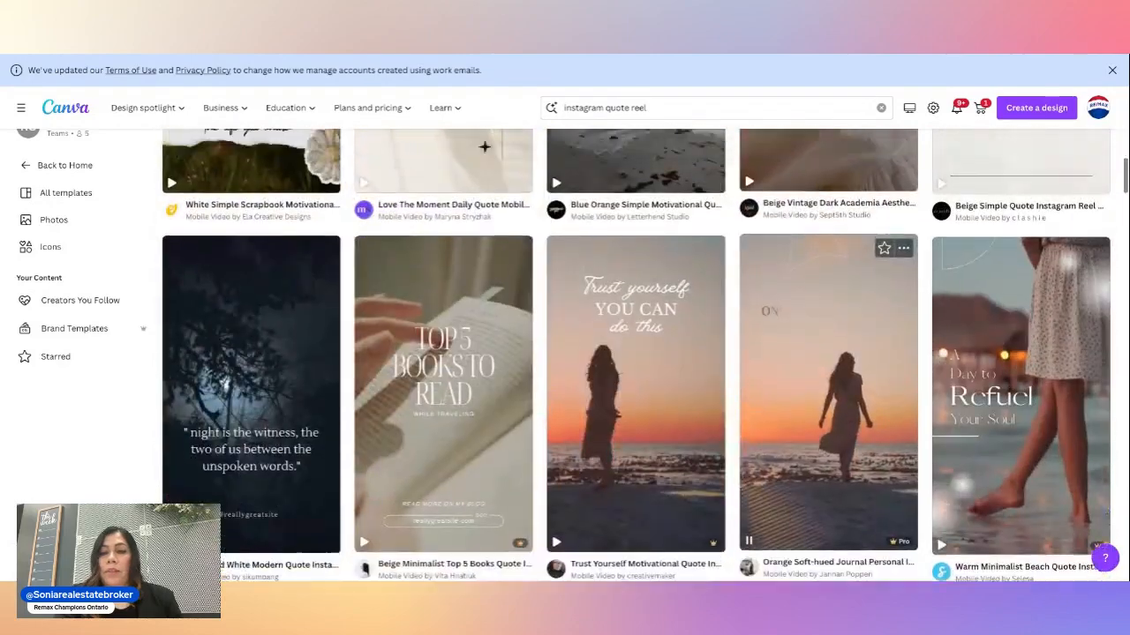
pyautogui.scroll(6, 638, 356)
pyautogui.scroll(3, 829, 476)
pyautogui.scroll(-1, 1018, 425)
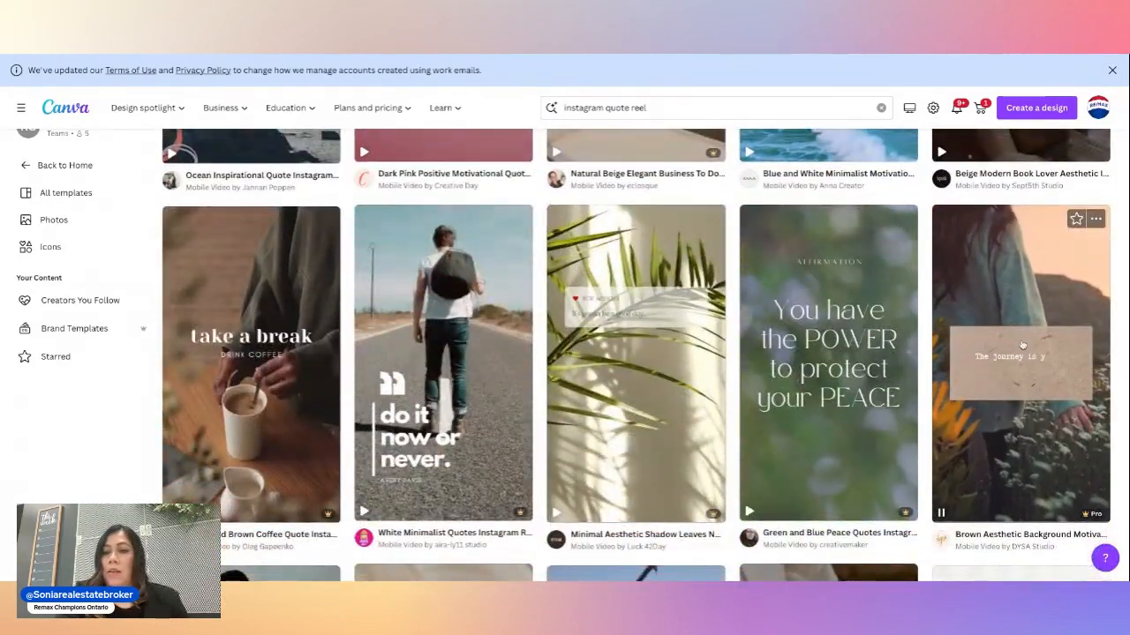
pyautogui.click(1017, 256)
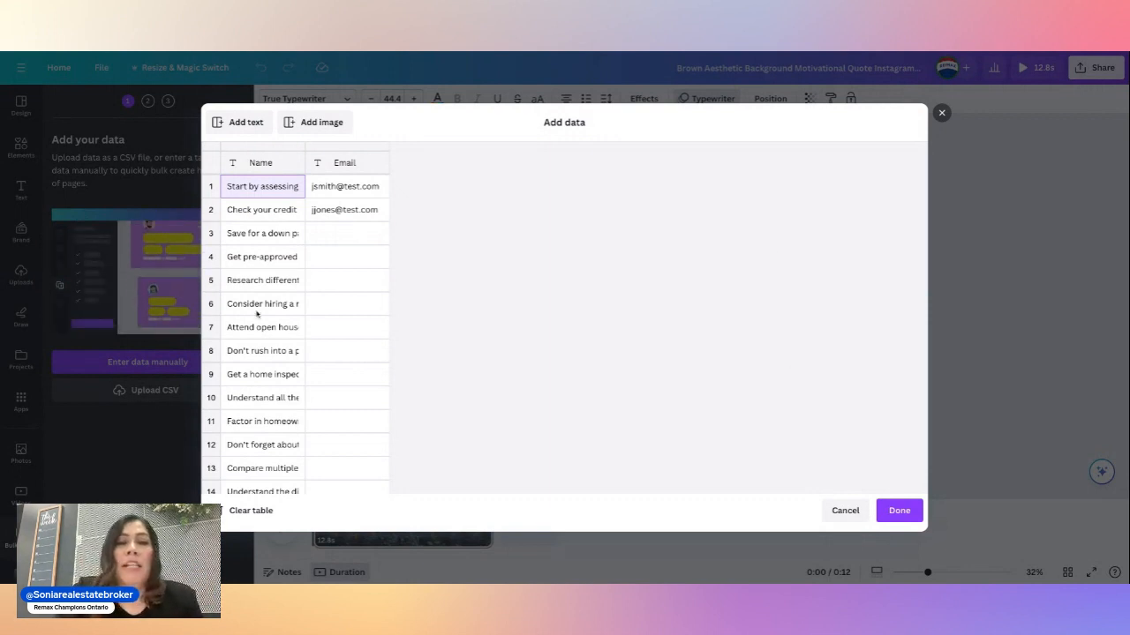
# Close the data table and confirm the pasted tips as Bulk create data, exposing Name and Email fields
pyautogui.click(942, 112)
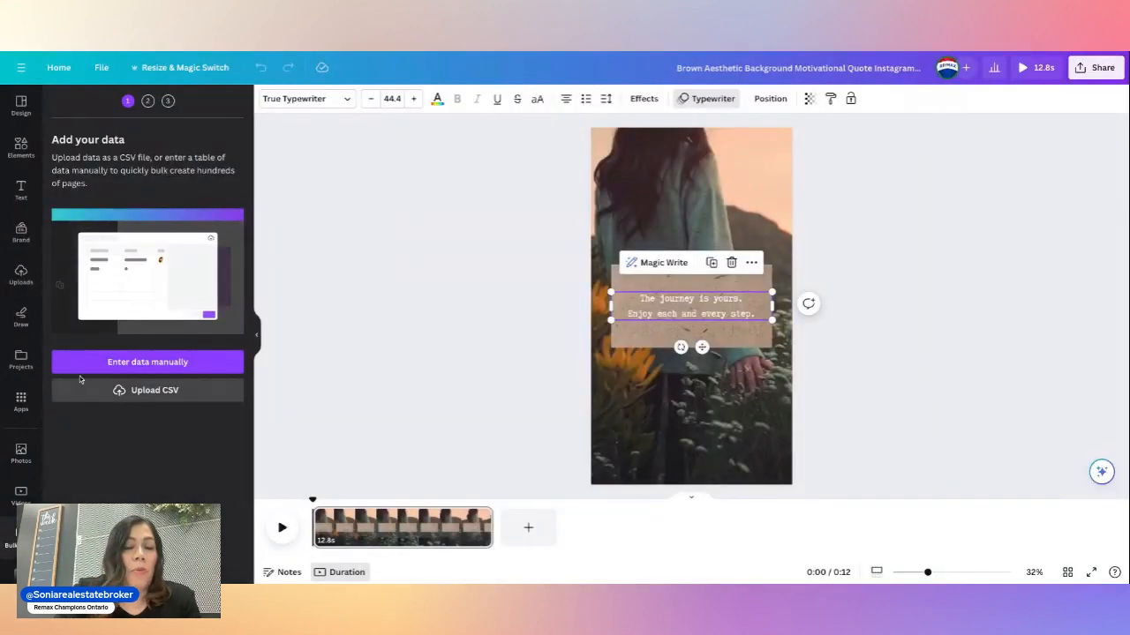
pyautogui.click(24, 393)
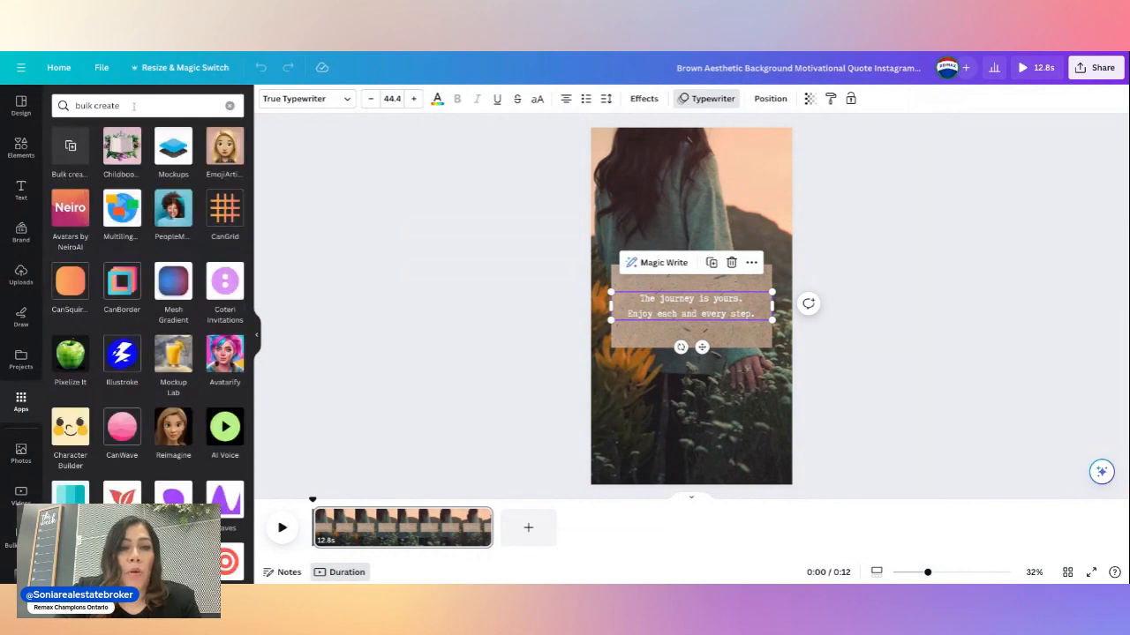
pyautogui.click(75, 148)
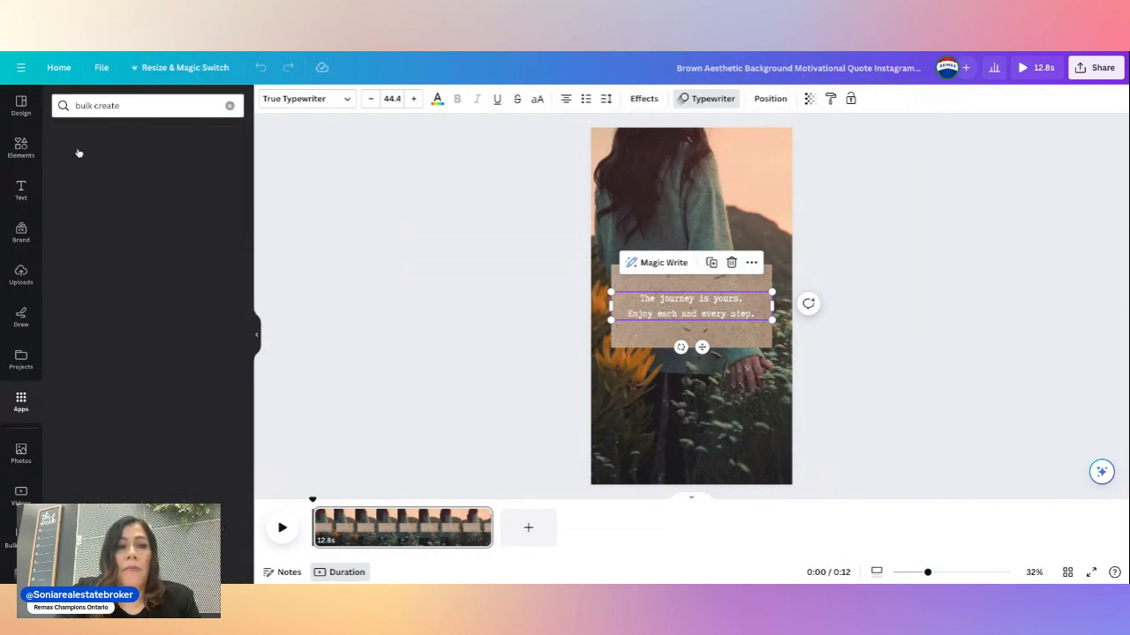
pyautogui.click(155, 364)
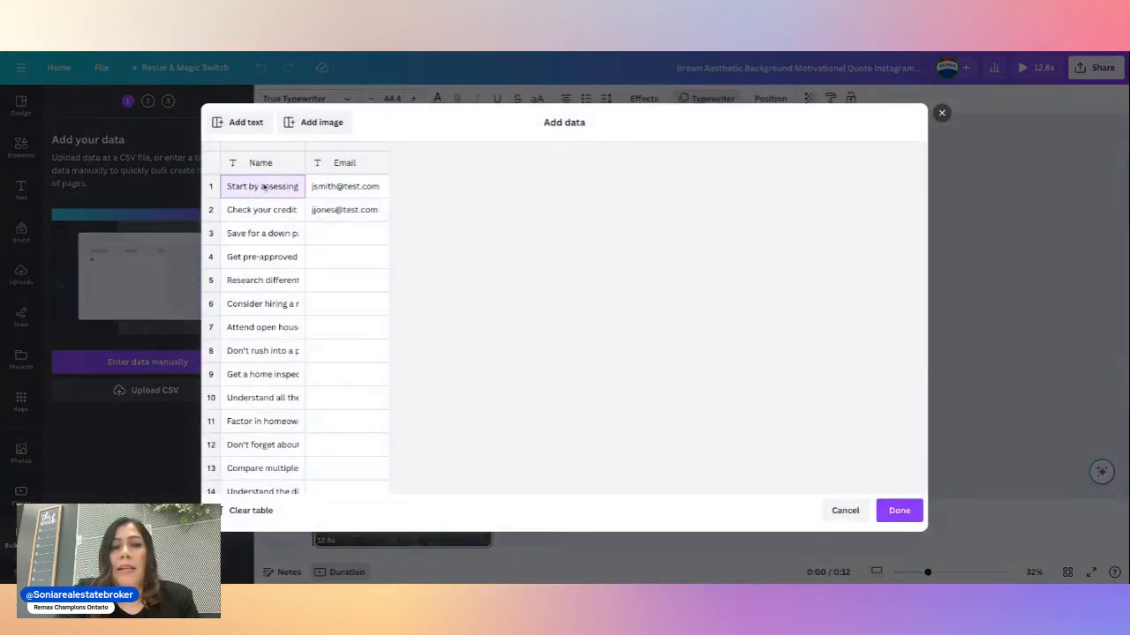
pyautogui.scroll(-5, 297, 308)
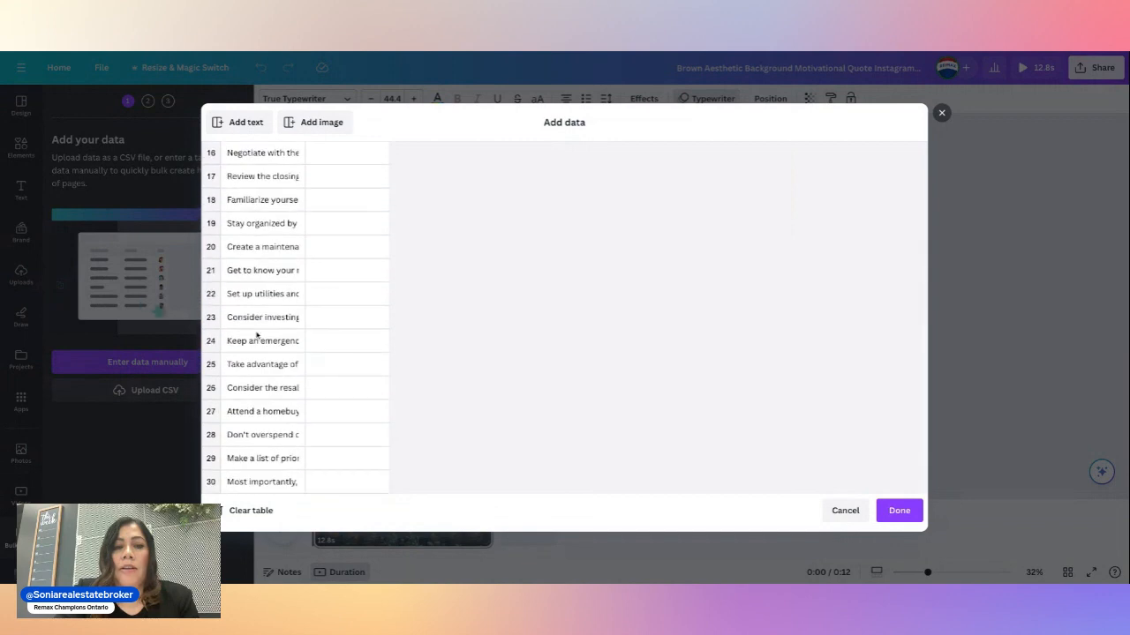
pyautogui.click(896, 515)
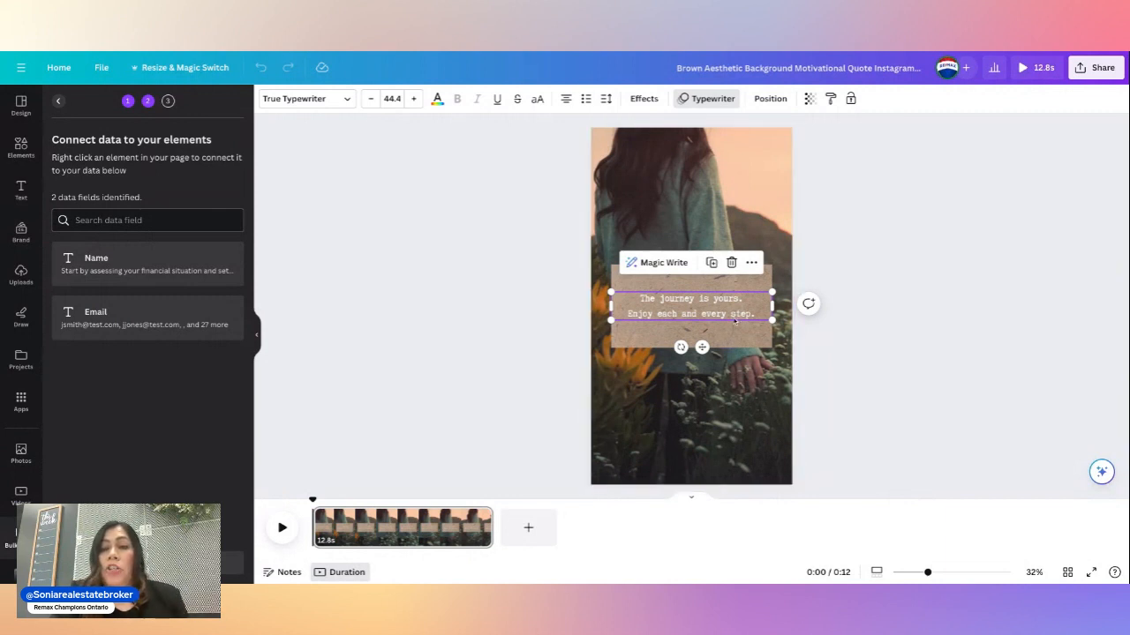
pyautogui.click(707, 208)
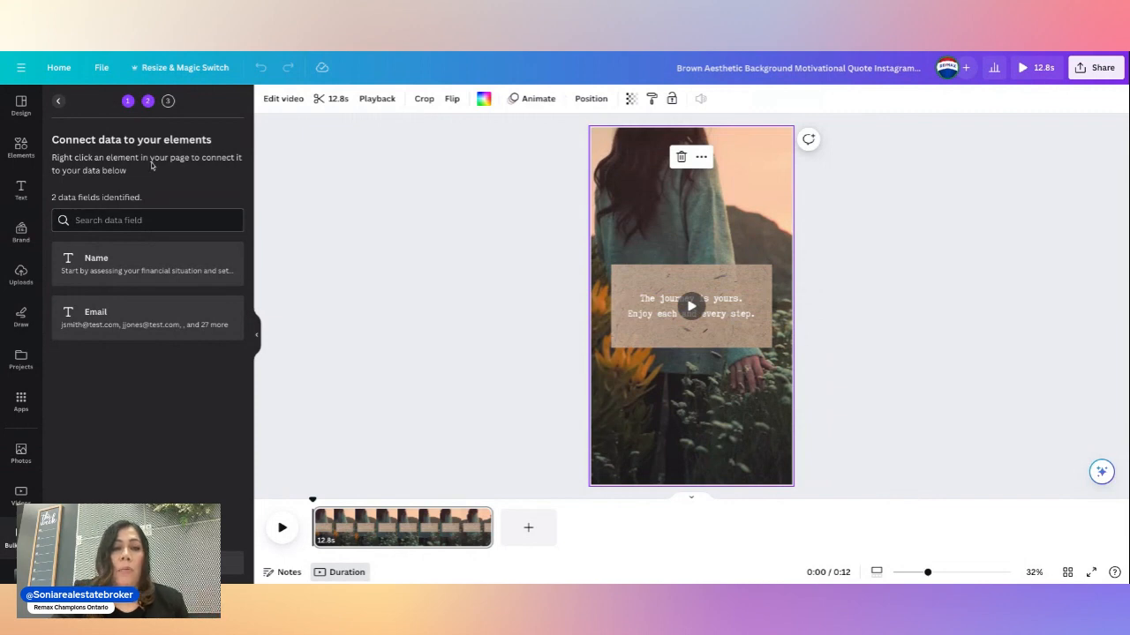
# Swap the woman-in-a-field background for the 21.3s storefront video from uploaded Videos
pyautogui.click(21, 277)
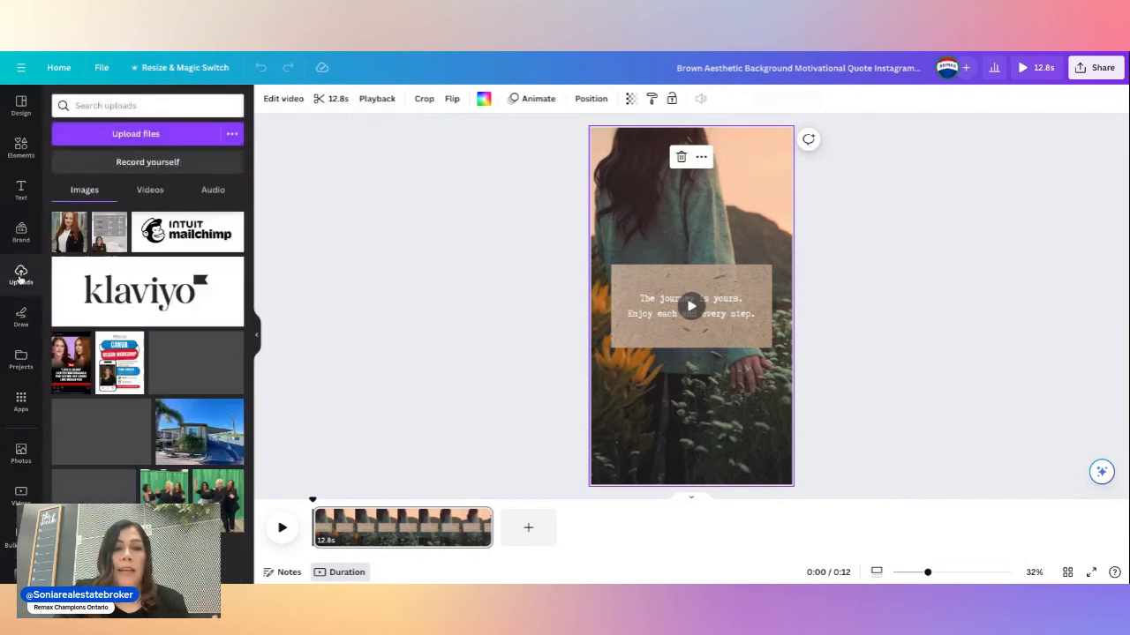
pyautogui.scroll(-10, 173, 391)
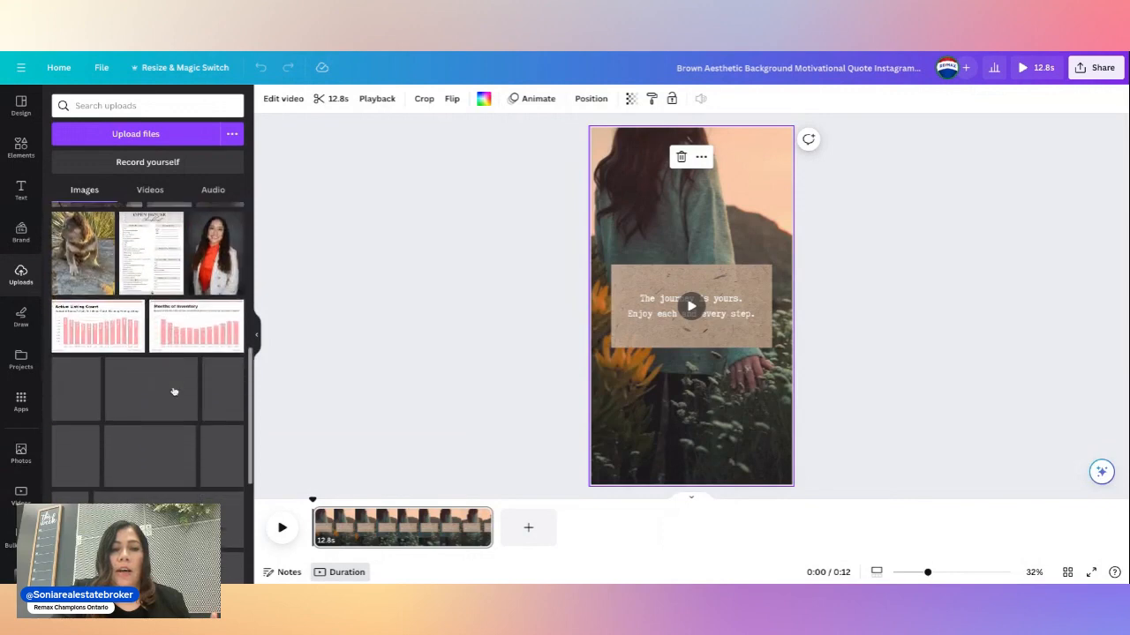
pyautogui.scroll(-5, 174, 391)
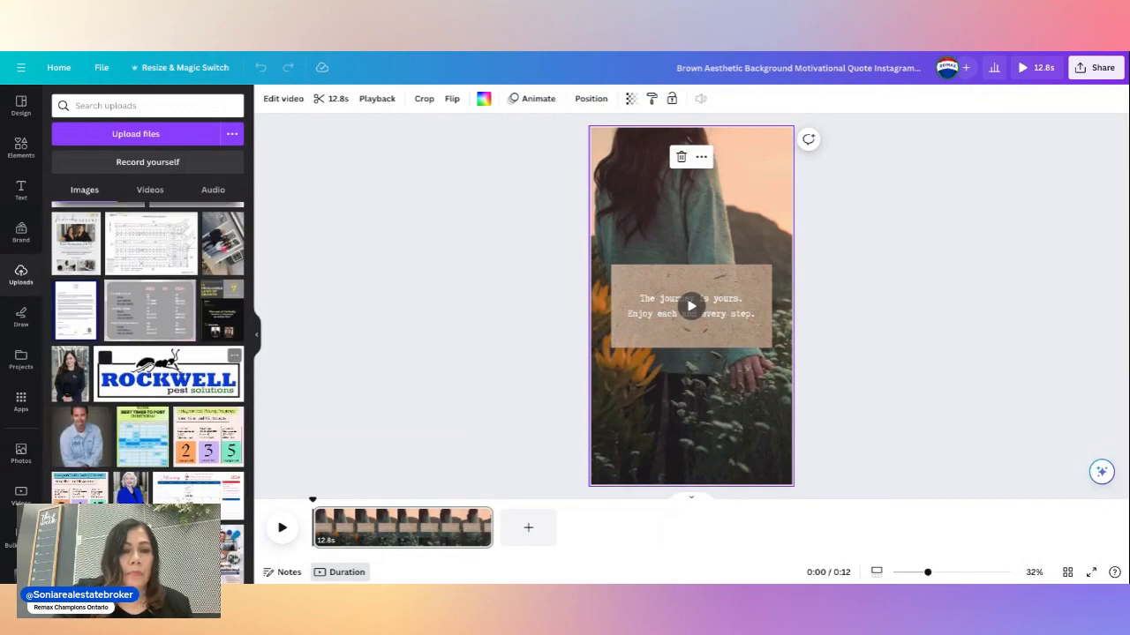
pyautogui.scroll(-8, 148, 370)
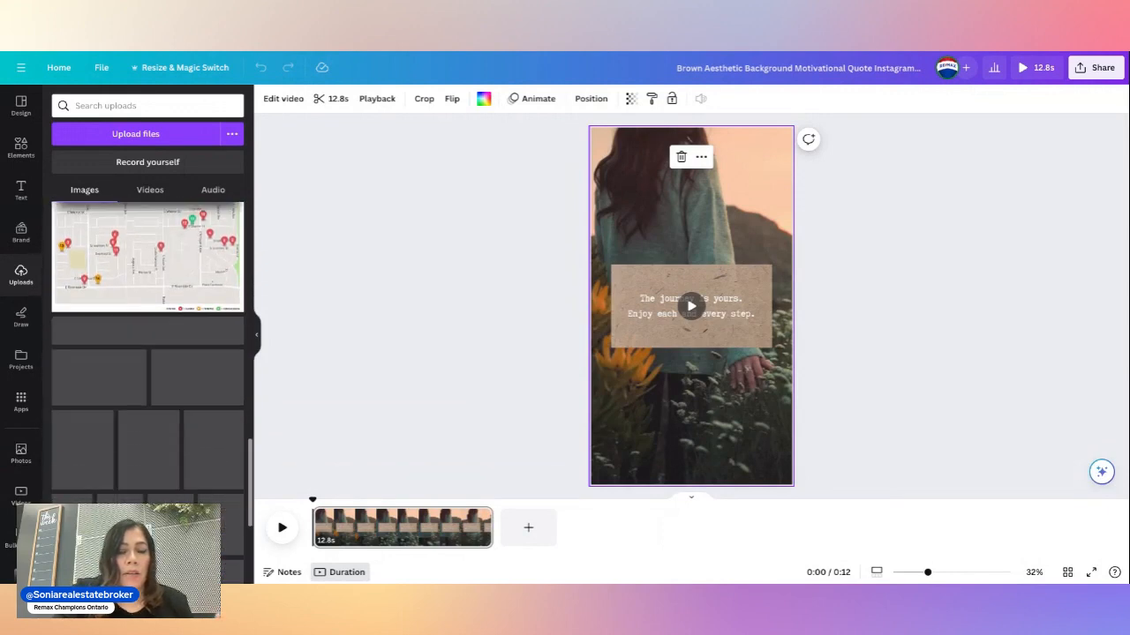
pyautogui.scroll(-8, 147, 393)
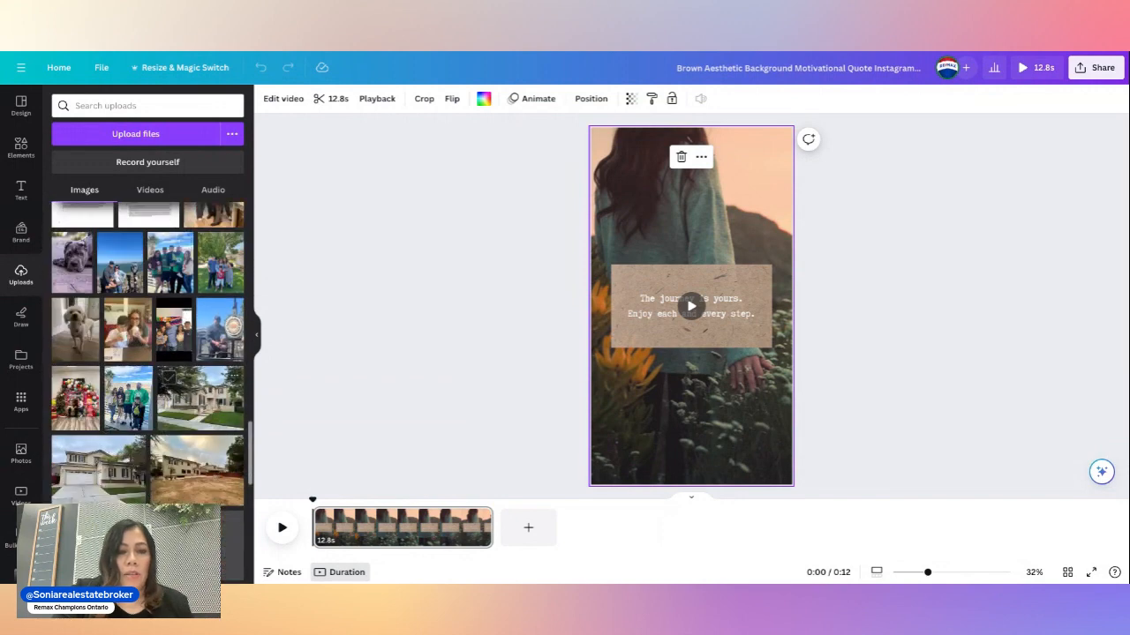
pyautogui.scroll(-5, 147, 371)
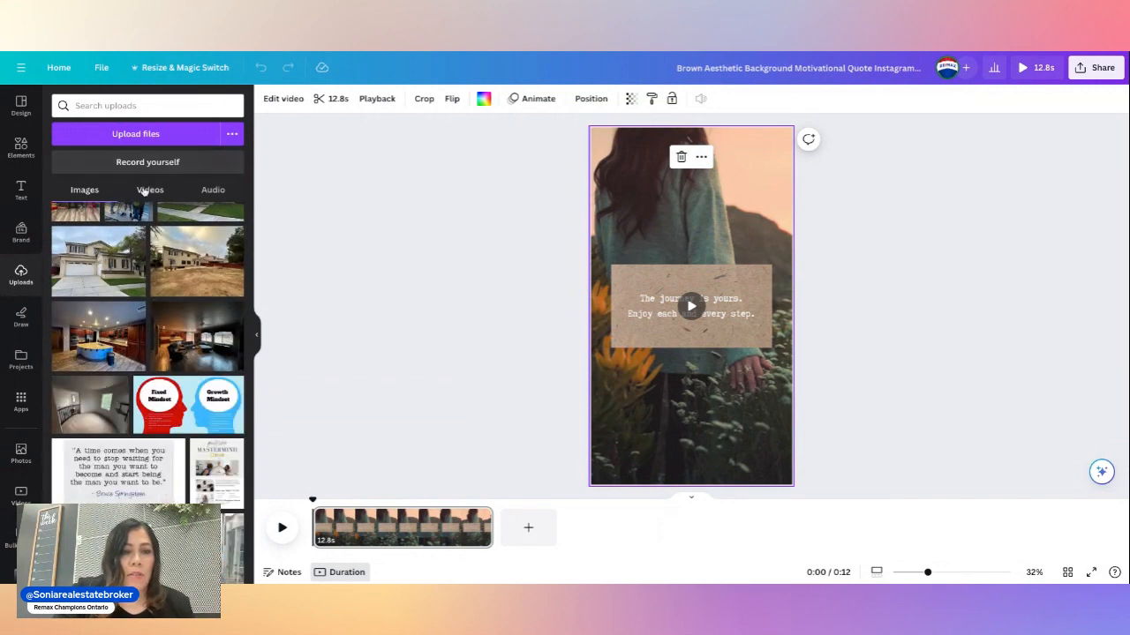
pyautogui.click(144, 191)
pyautogui.scroll(-3, 228, 279)
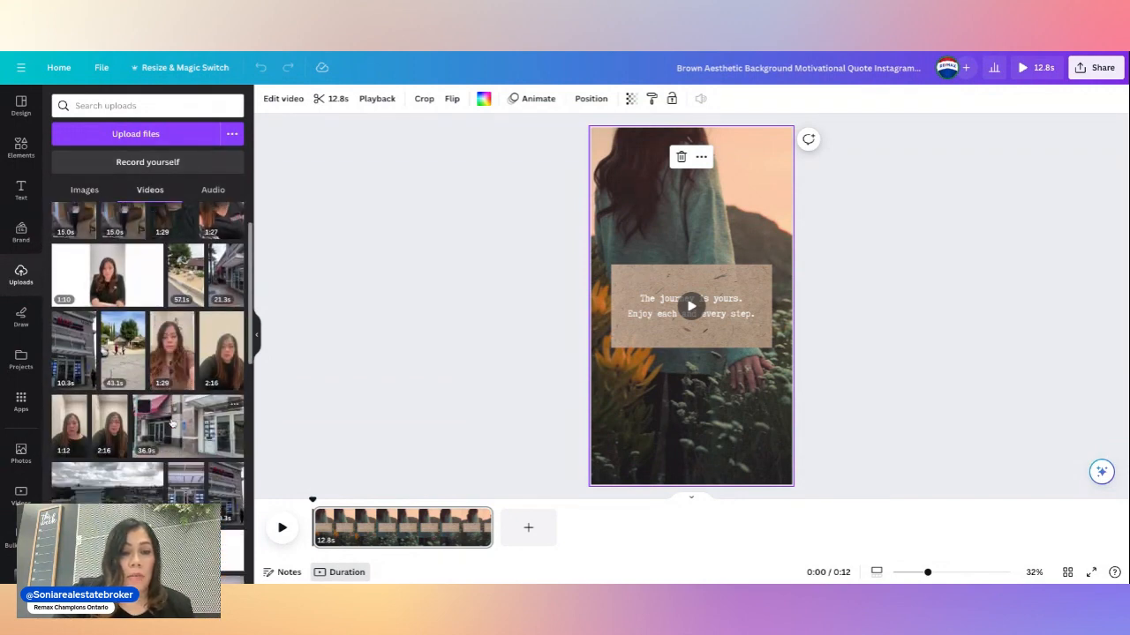
pyautogui.click(228, 278)
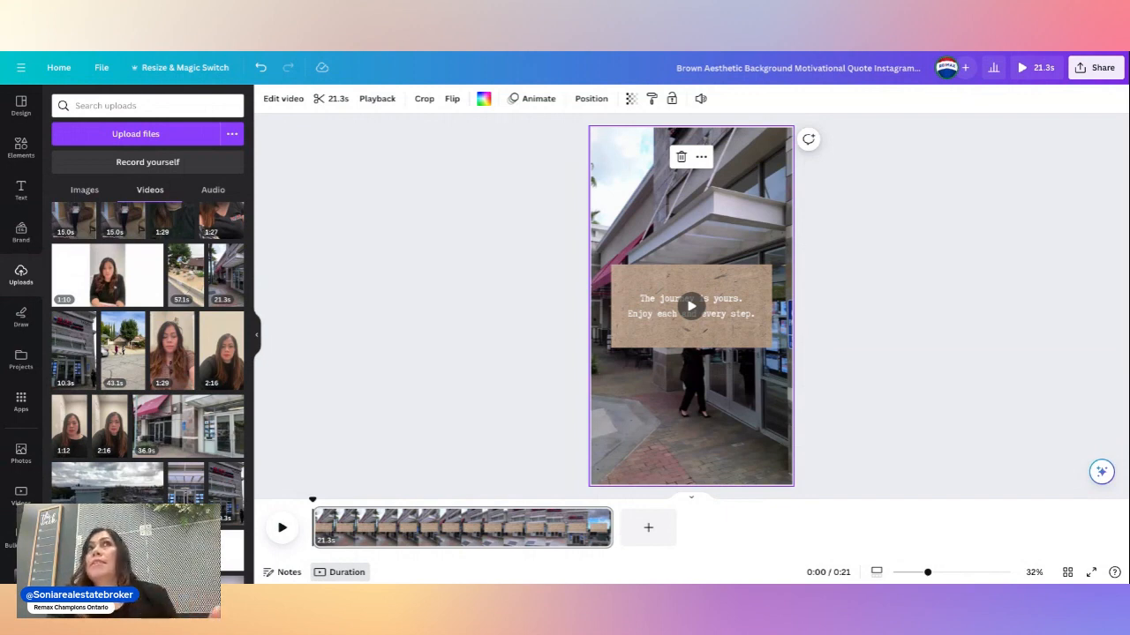
# Recolour the quote 'The journey is yours. Enjoy each and every step.' to #222d44
pyautogui.click(757, 282)
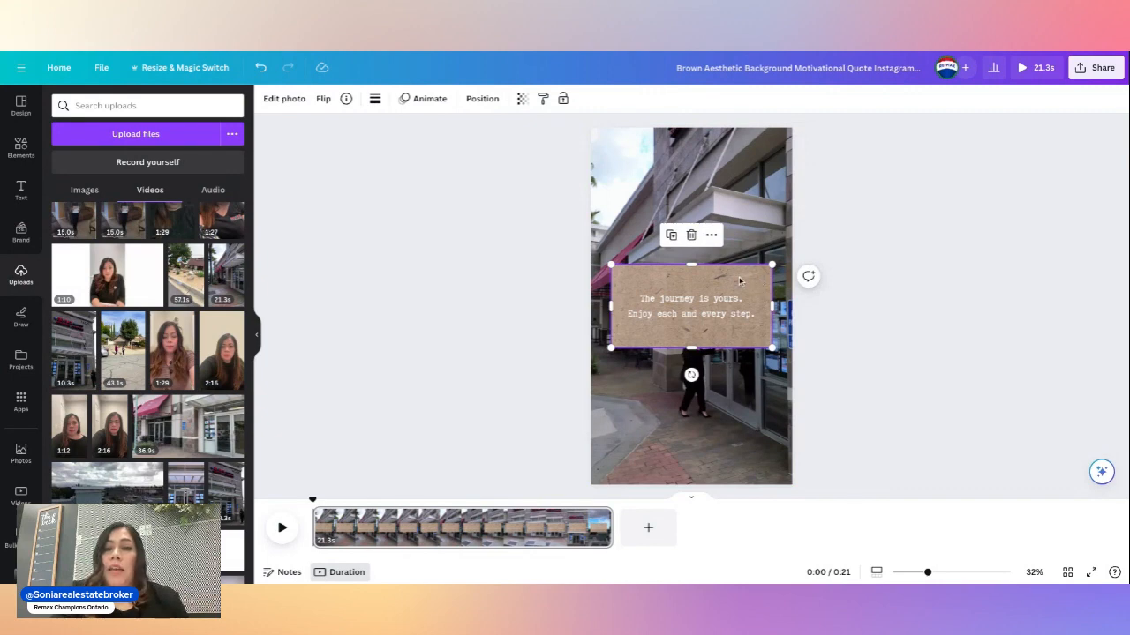
pyautogui.click(697, 315)
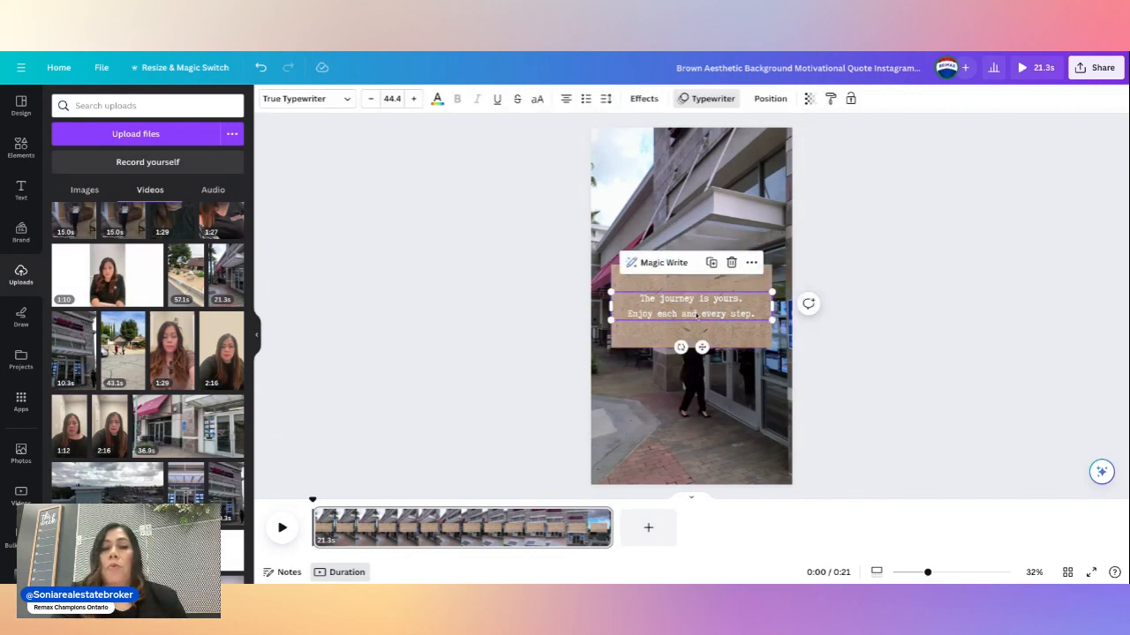
pyautogui.click(437, 99)
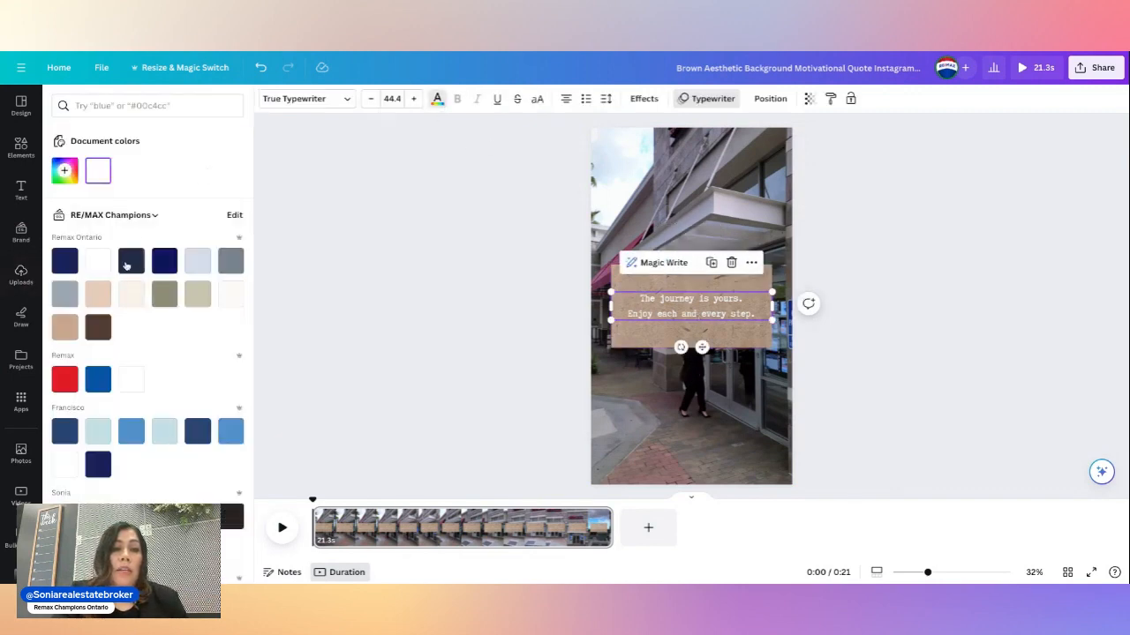
pyautogui.click(130, 266)
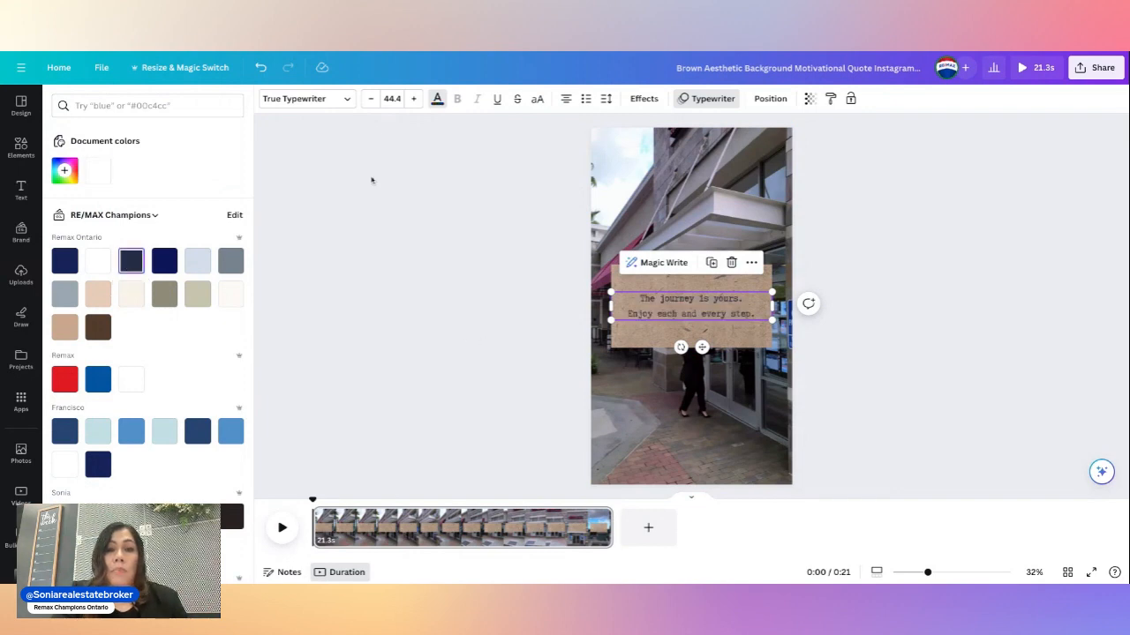
pyautogui.click(459, 146)
pyautogui.click(589, 309)
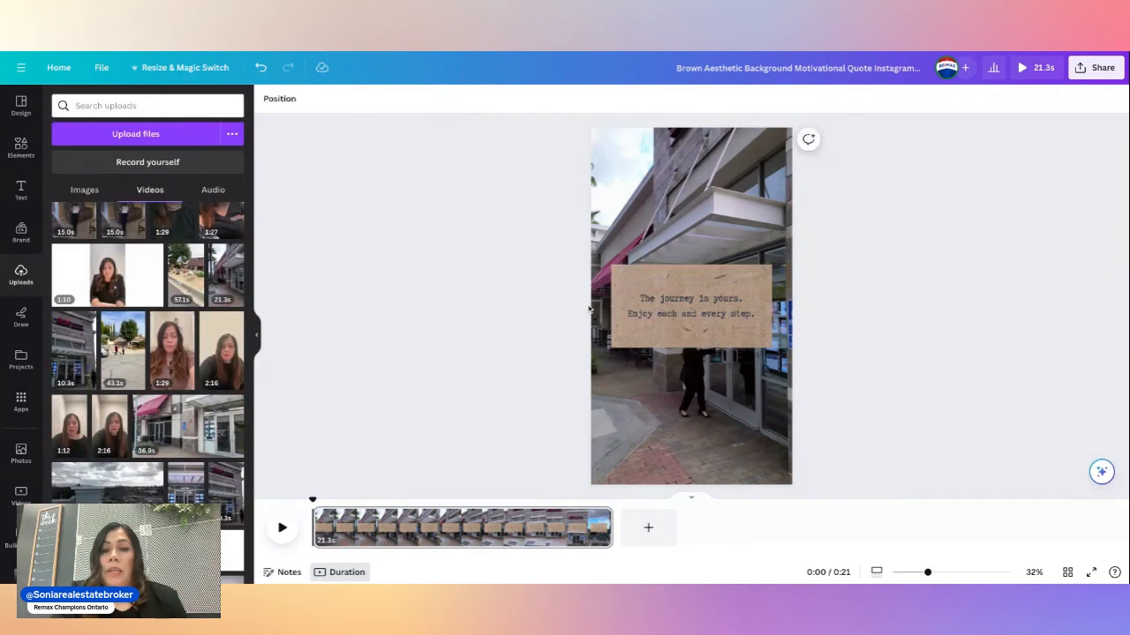
pyautogui.click(629, 221)
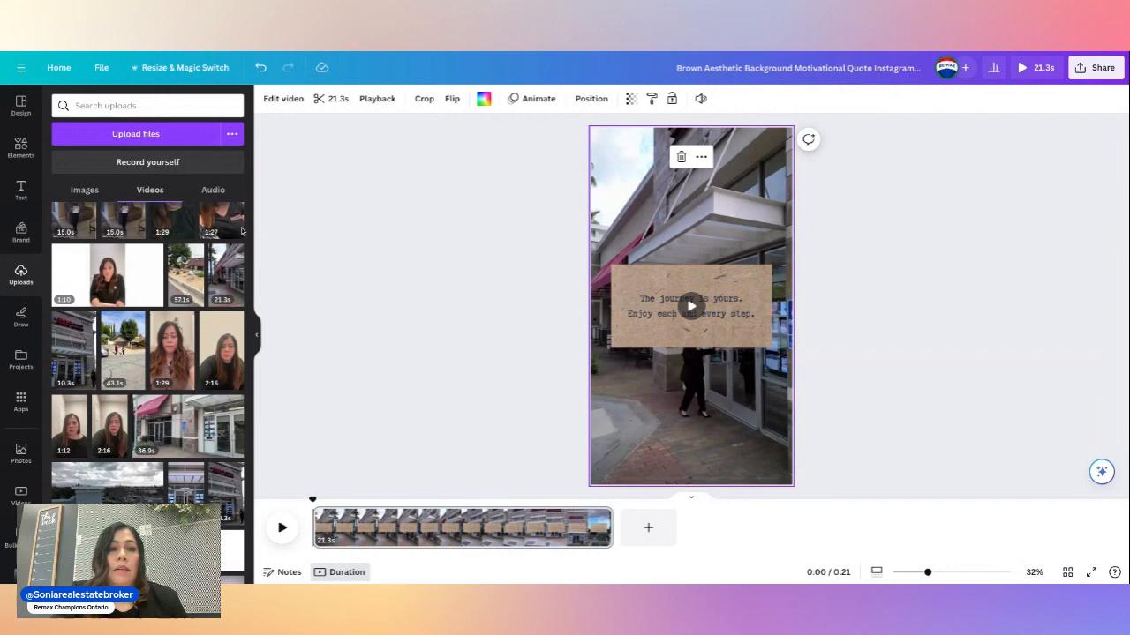
# Add a 'First time Buyers Tips' heading and reduce its font size to 72
pyautogui.click(20, 194)
pyautogui.click(172, 249)
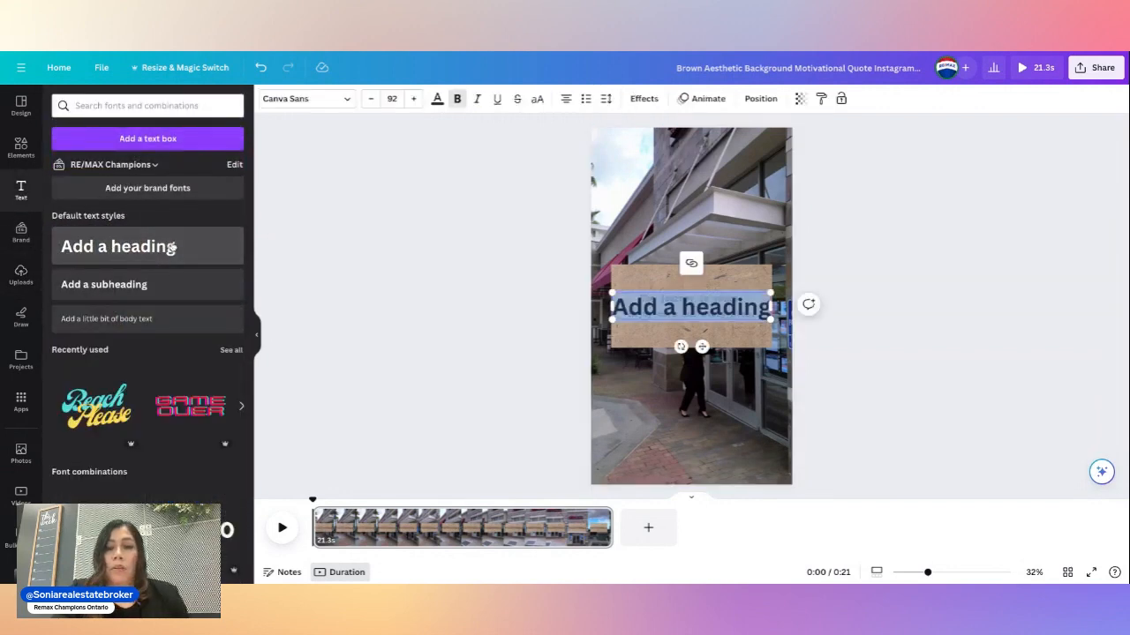
pyautogui.write('Firsts')
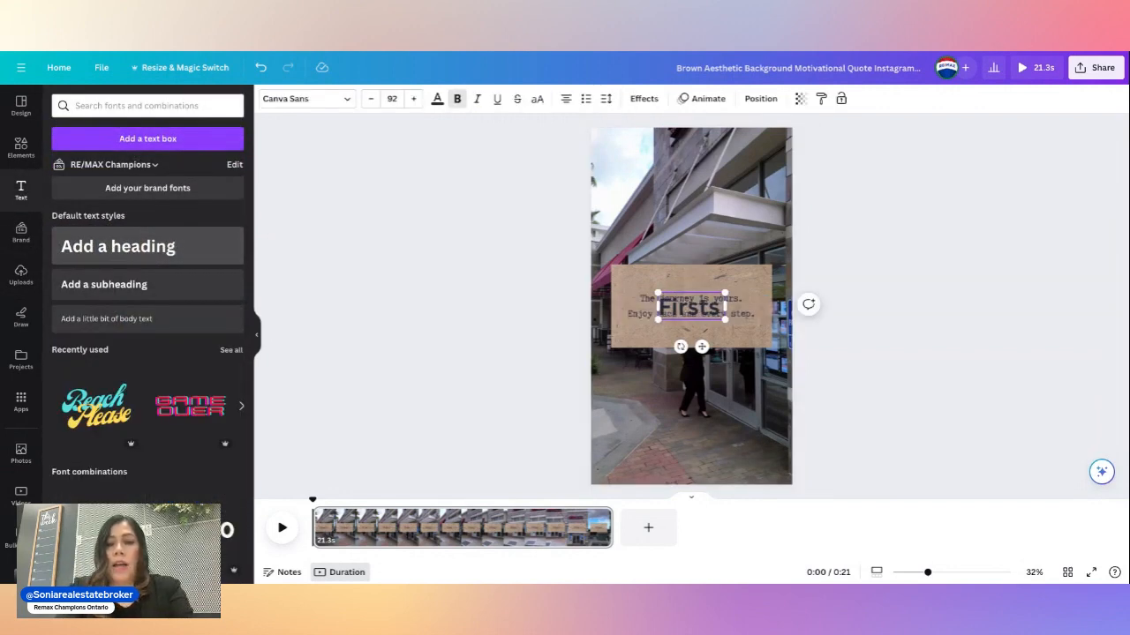
pyautogui.press('BackSpace')
pyautogui.write('time')
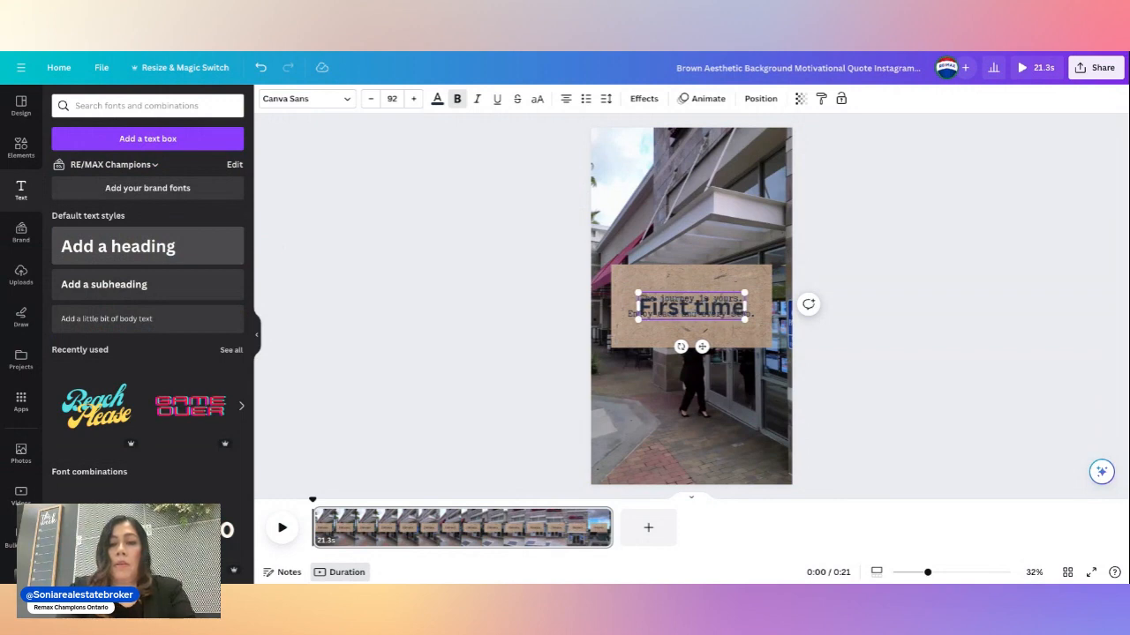
pyautogui.write(' Buyers')
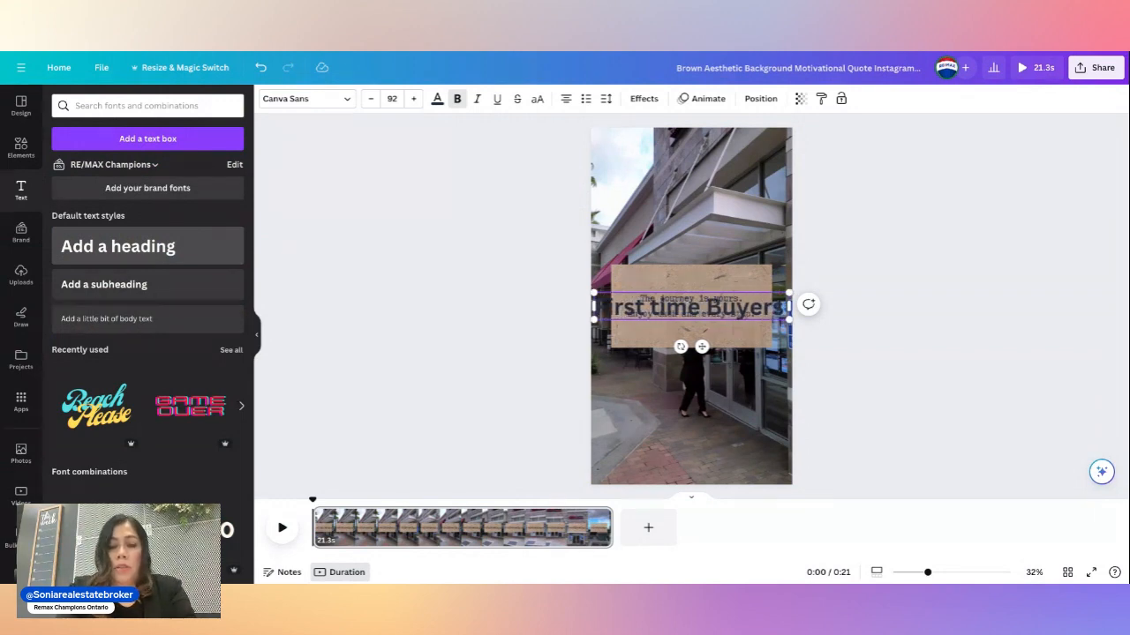
pyautogui.write(' Tips')
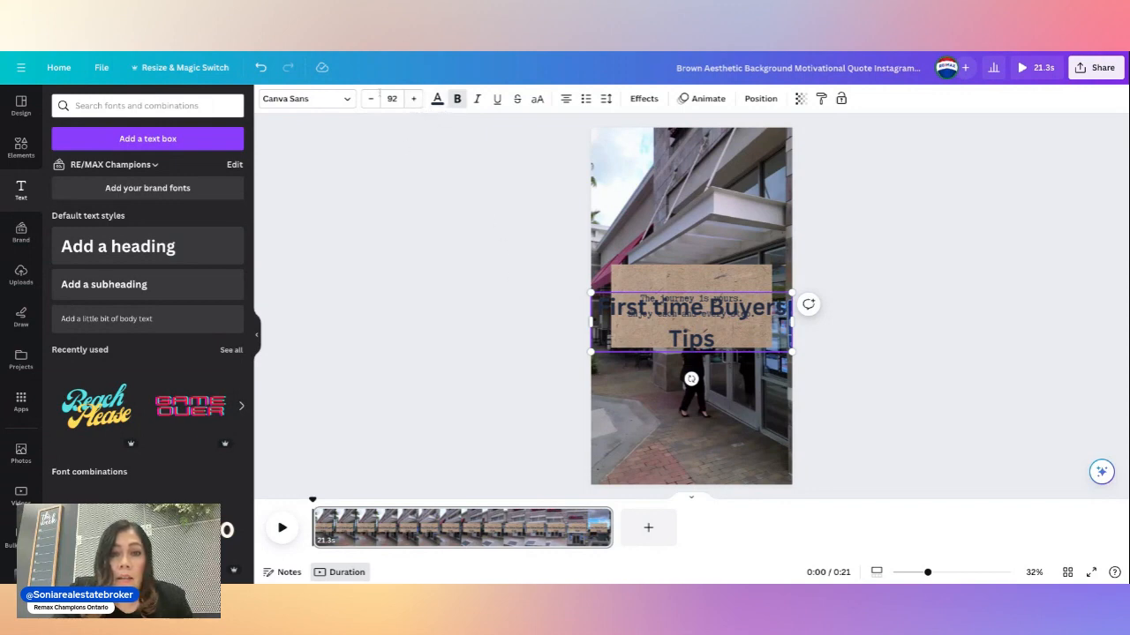
pyautogui.click(371, 98)
pyautogui.click(371, 98)
pyautogui.click(371, 98)
pyautogui.click(371, 98)
pyautogui.click(370, 98)
pyautogui.click(371, 98)
pyautogui.click(371, 98)
pyautogui.click(371, 98)
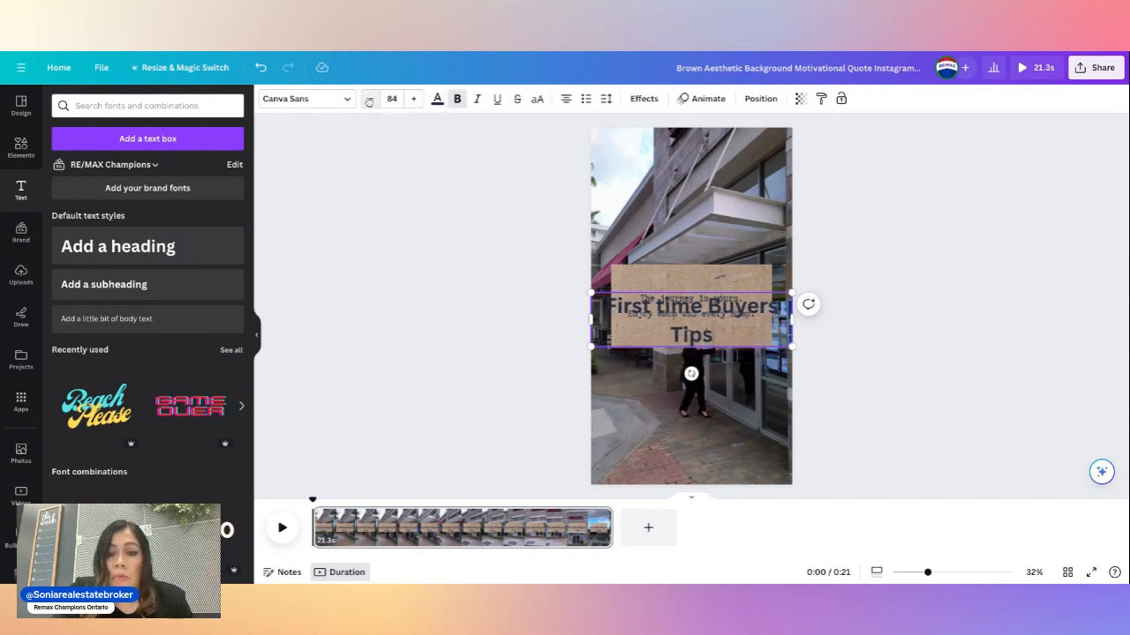
pyautogui.click(370, 98)
pyautogui.click(370, 98)
pyautogui.click(371, 98)
pyautogui.click(371, 98)
pyautogui.click(371, 98)
pyautogui.click(371, 98)
pyautogui.click(370, 97)
pyautogui.click(371, 98)
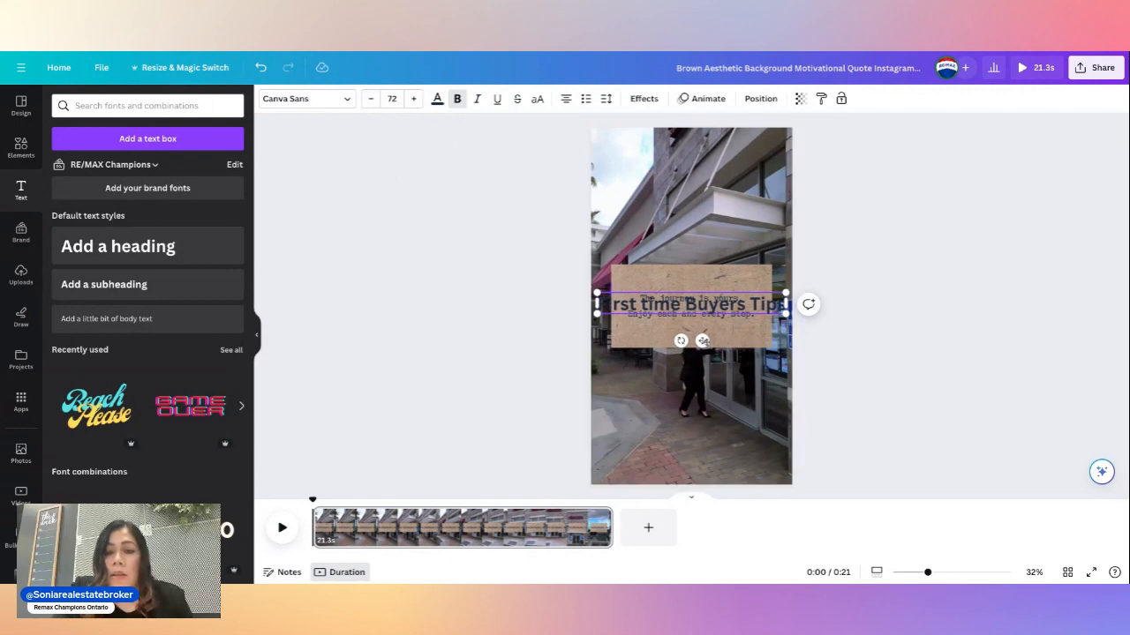
# Place the heading above the quote card and stretch the paper card taller
pyautogui.moveTo(702, 341); pyautogui.dragTo(702, 274)
pyautogui.moveTo(644, 236); pyautogui.dragTo(644, 231)
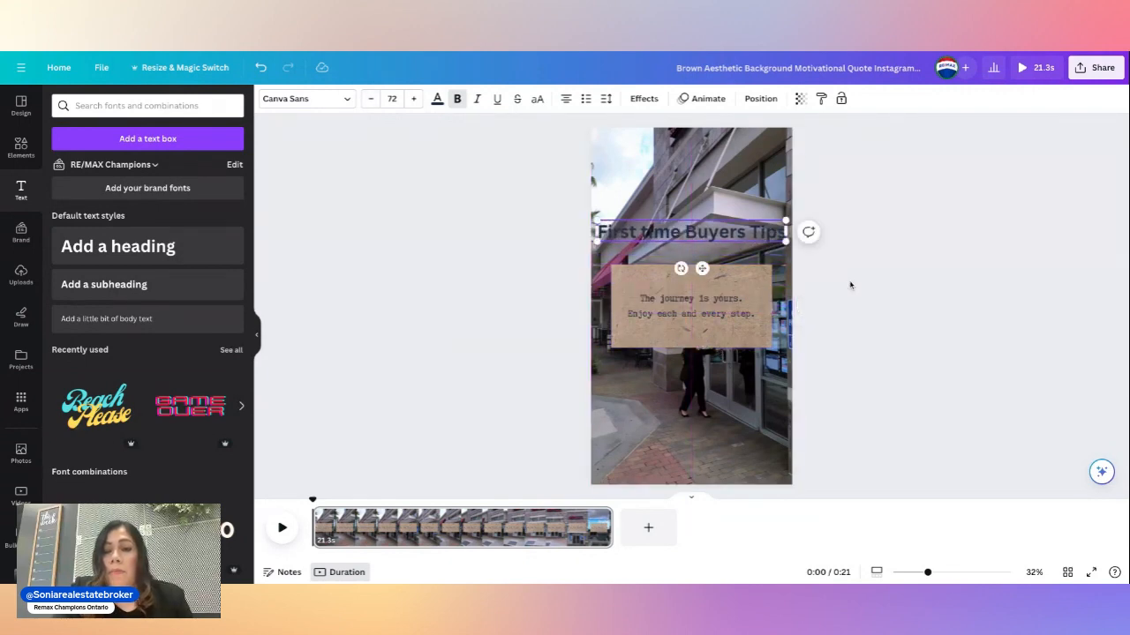
pyautogui.click(850, 285)
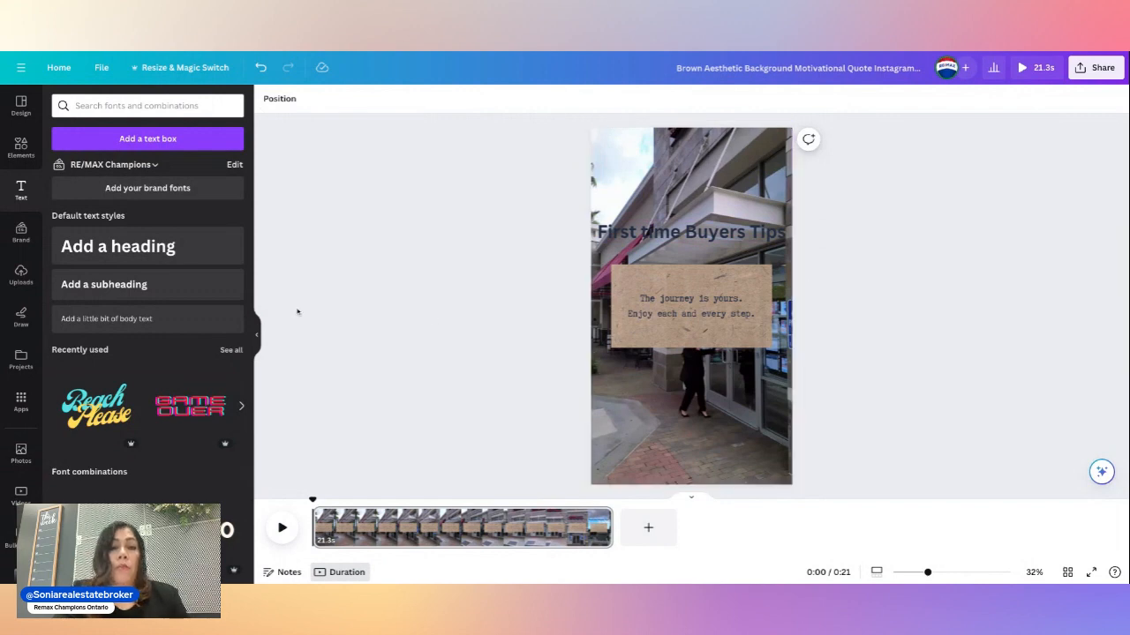
pyautogui.click(673, 335)
pyautogui.moveTo(691, 349); pyautogui.dragTo(696, 395)
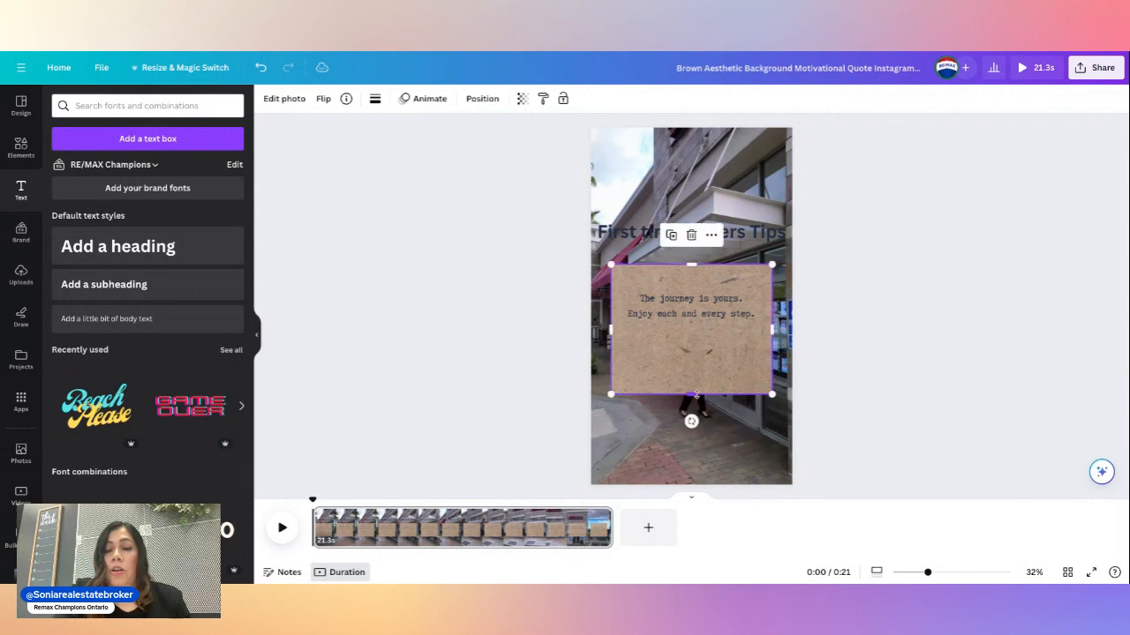
# Move the quote text lower inside the paper card
pyautogui.click(698, 313)
pyautogui.moveTo(698, 314); pyautogui.dragTo(698, 351)
pyautogui.click(722, 290)
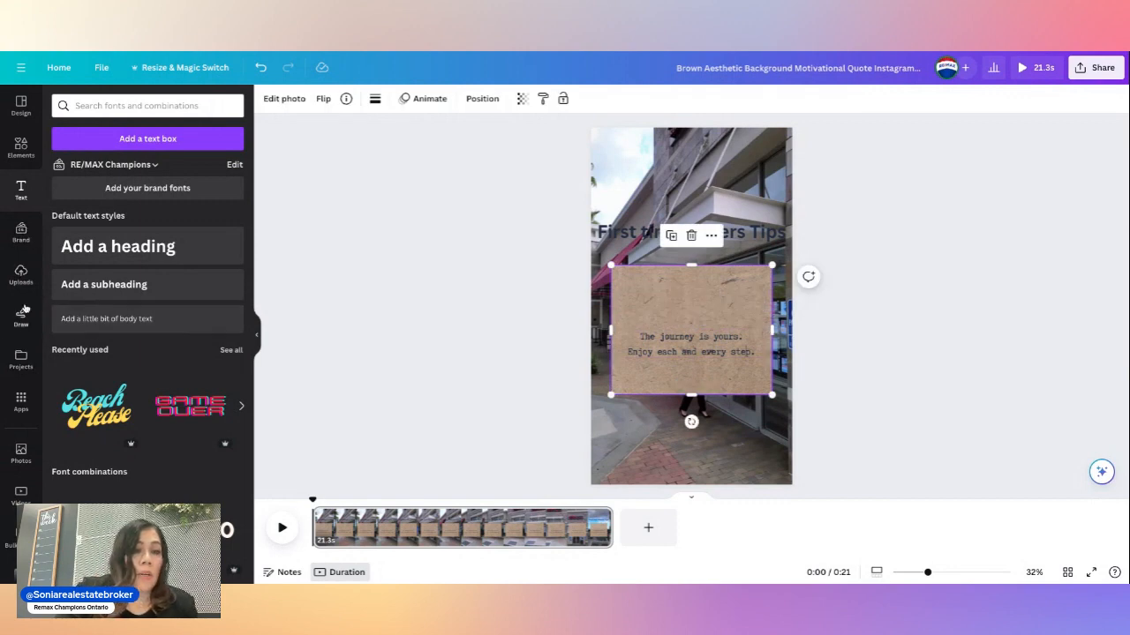
pyautogui.scroll(-5, 96, 378)
pyautogui.scroll(5, 96, 379)
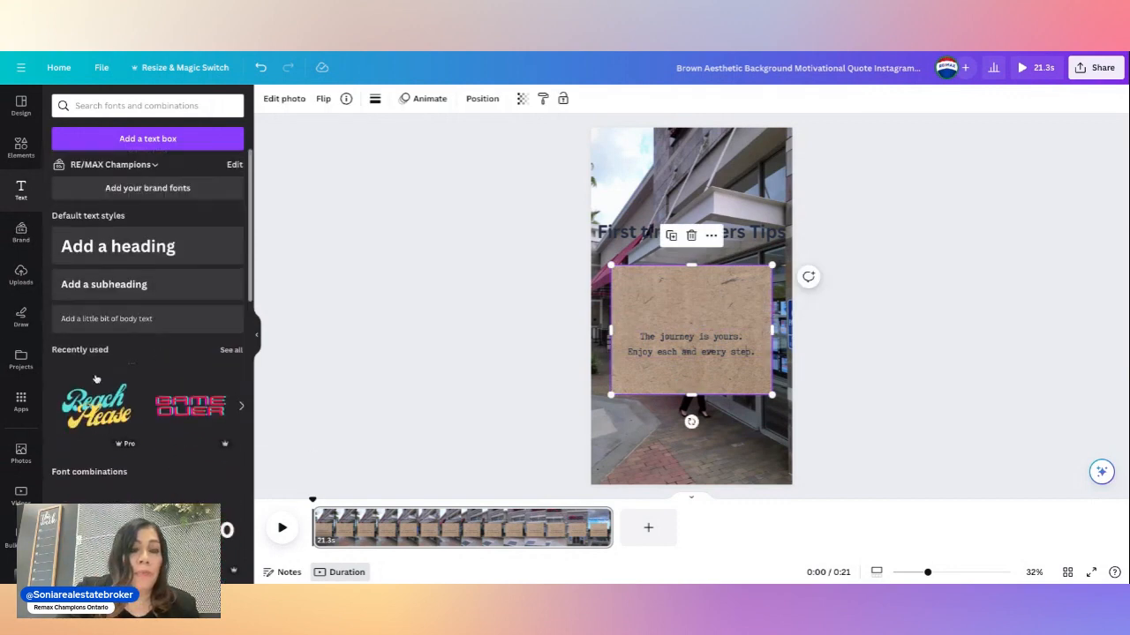
# Add a bold body text box with the Instagram handle at the top of the card
pyautogui.click(110, 323)
pyautogui.press('BackSpace')
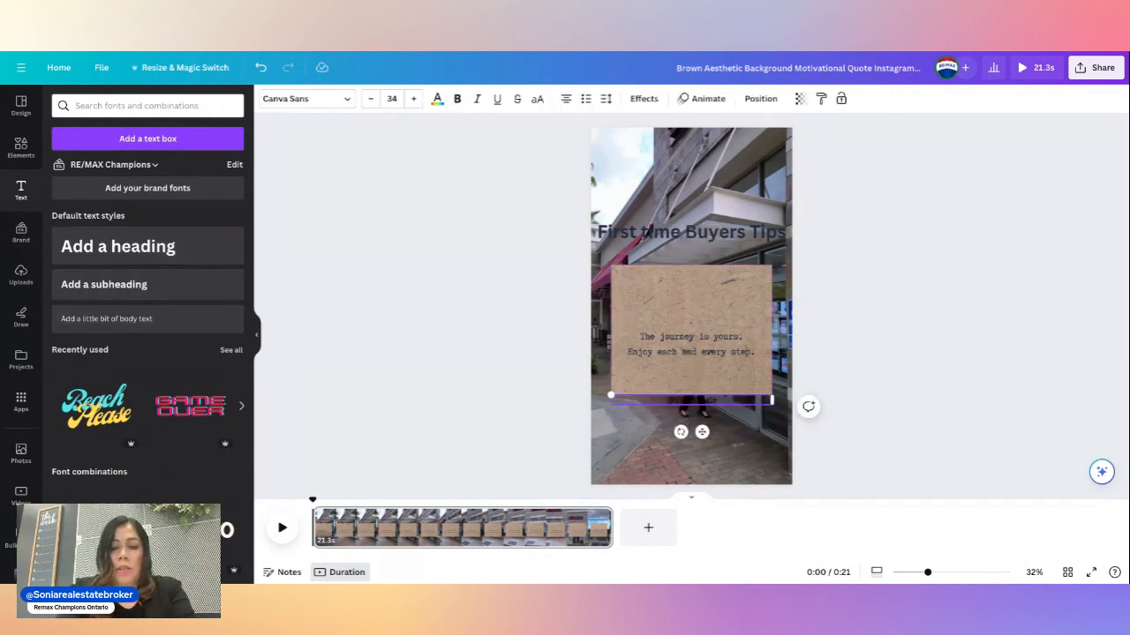
pyautogui.write('@soniarealestatebroker')
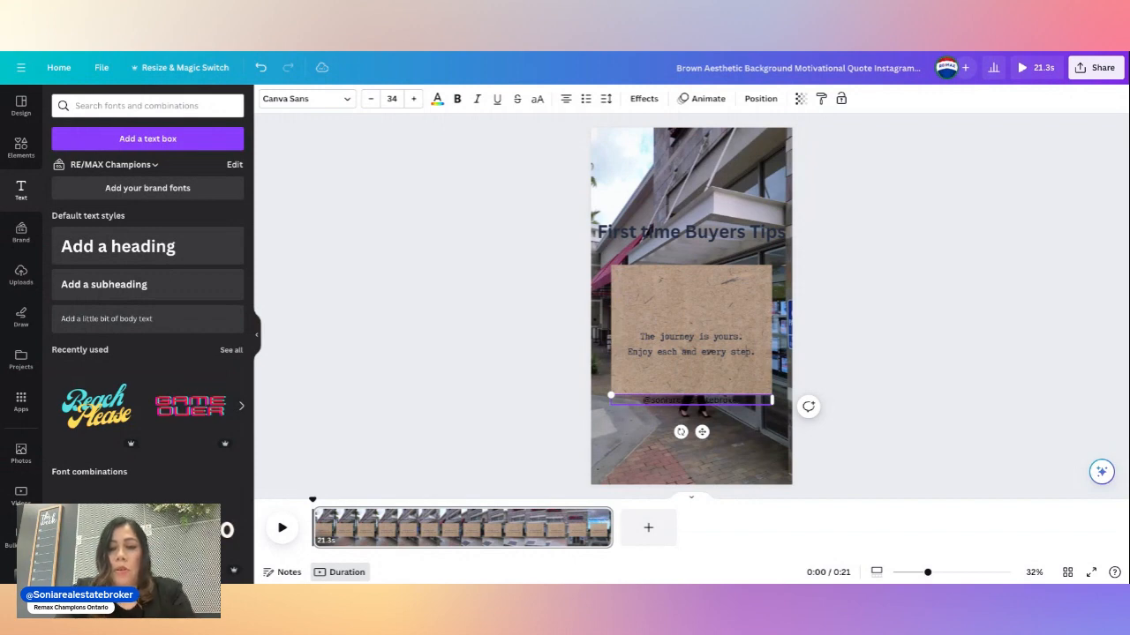
pyautogui.moveTo(702, 432); pyautogui.dragTo(712, 313)
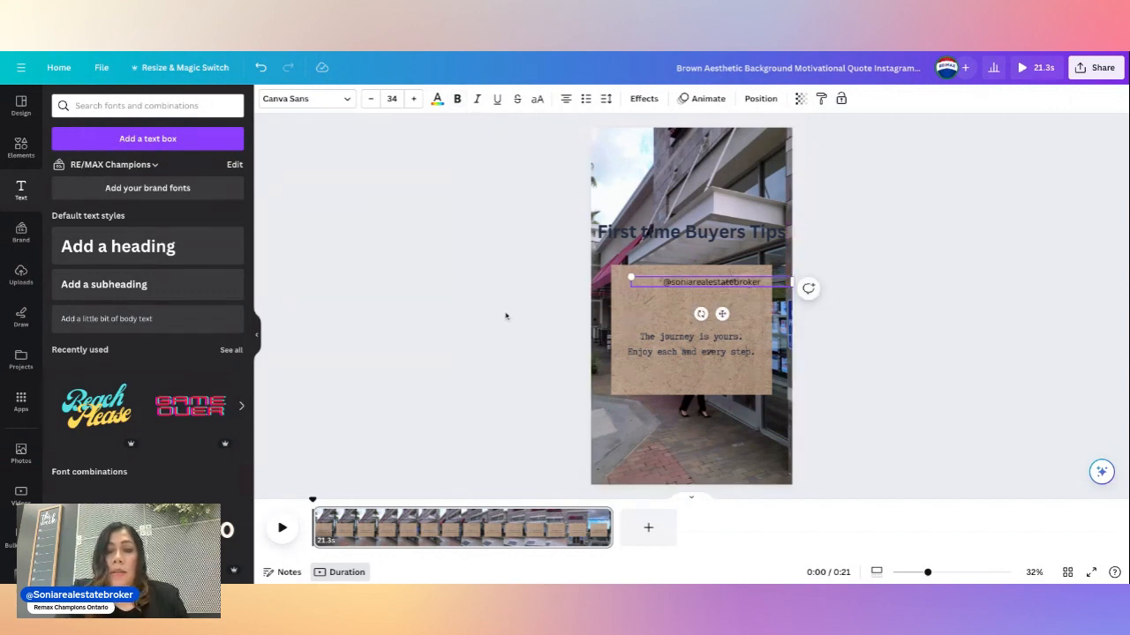
pyautogui.click(458, 101)
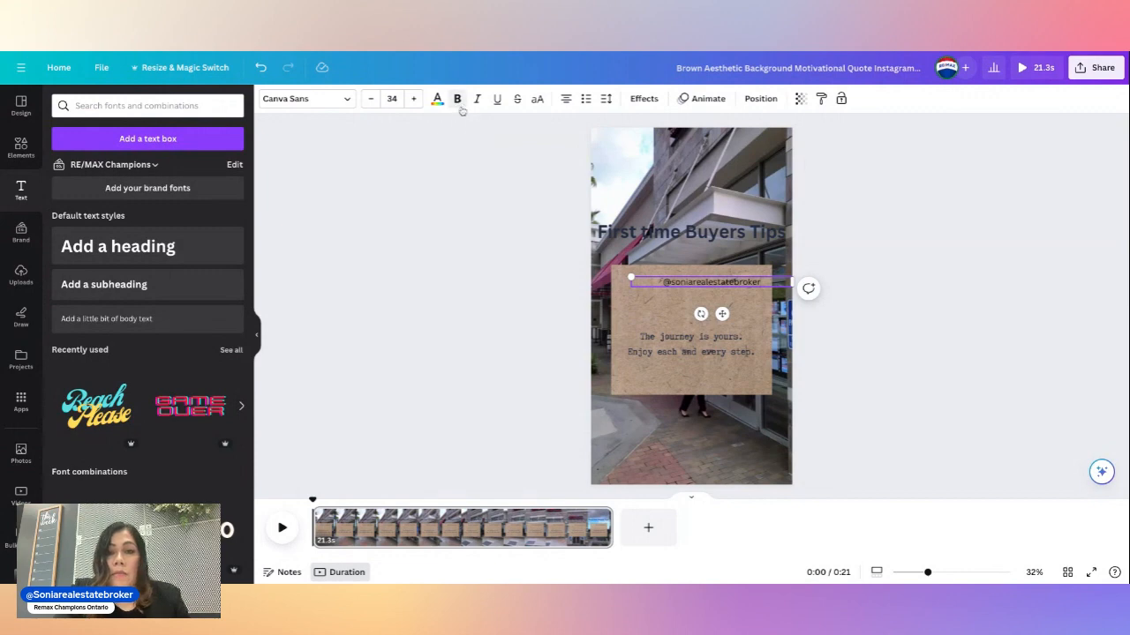
pyautogui.click(518, 314)
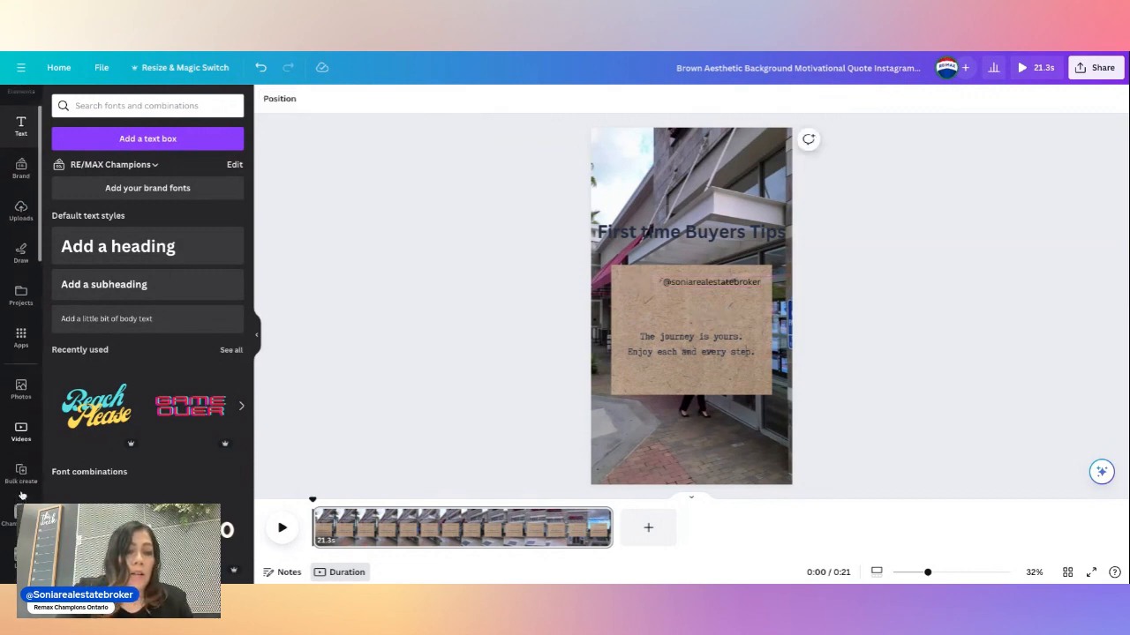
# Add a small circle frame and position it just left of the handle
pyautogui.scroll(-2, 21, 492)
pyautogui.scroll(2, 21, 496)
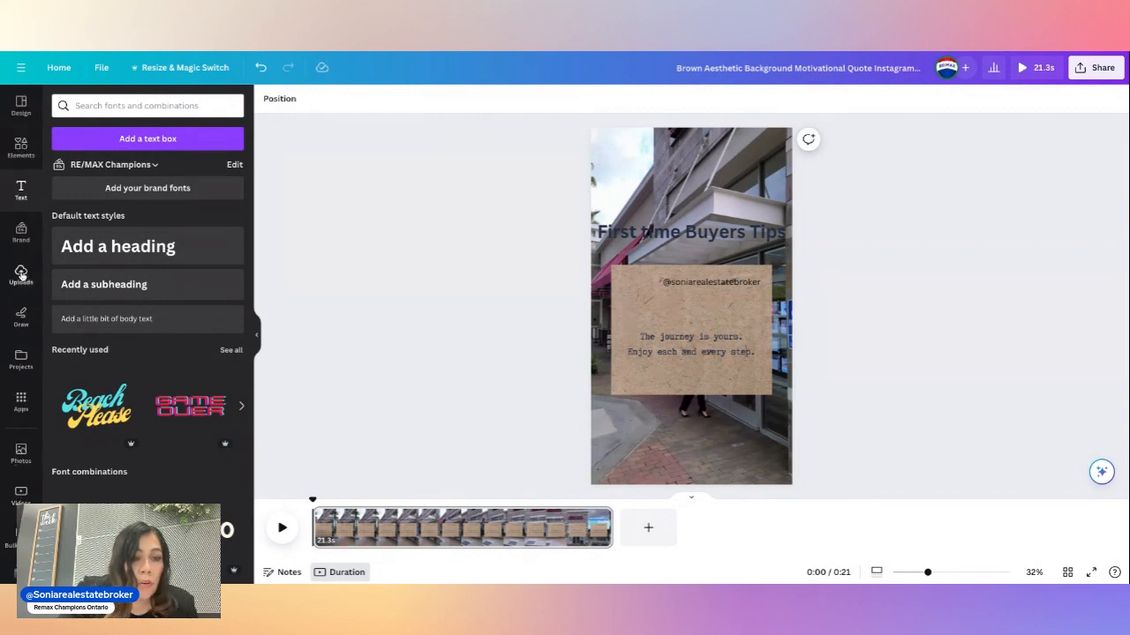
pyautogui.click(21, 273)
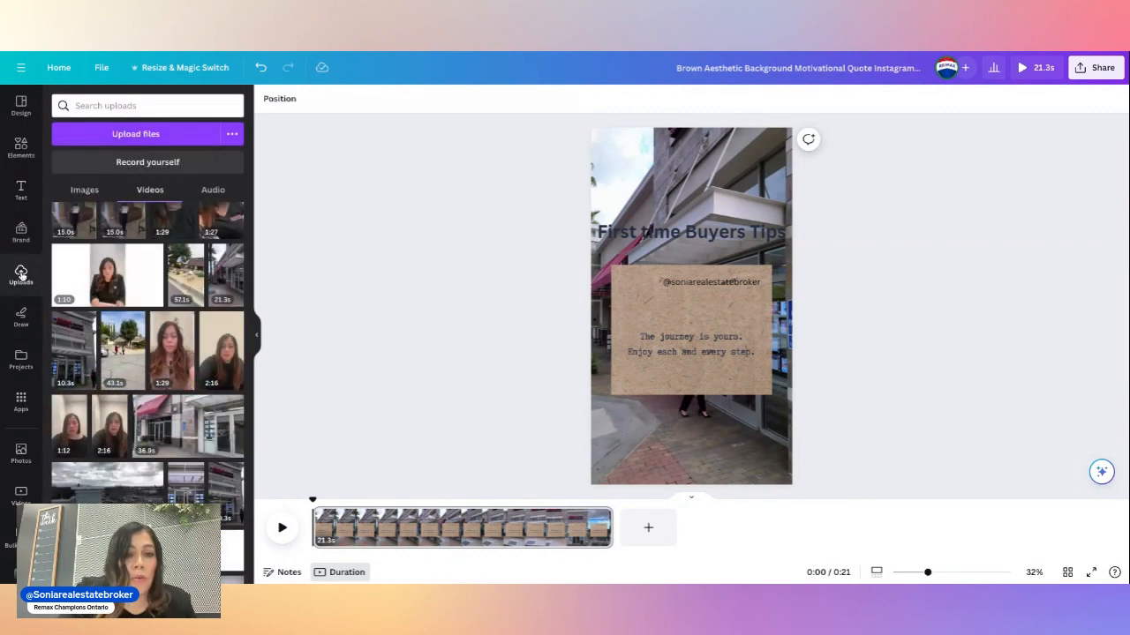
pyautogui.click(81, 189)
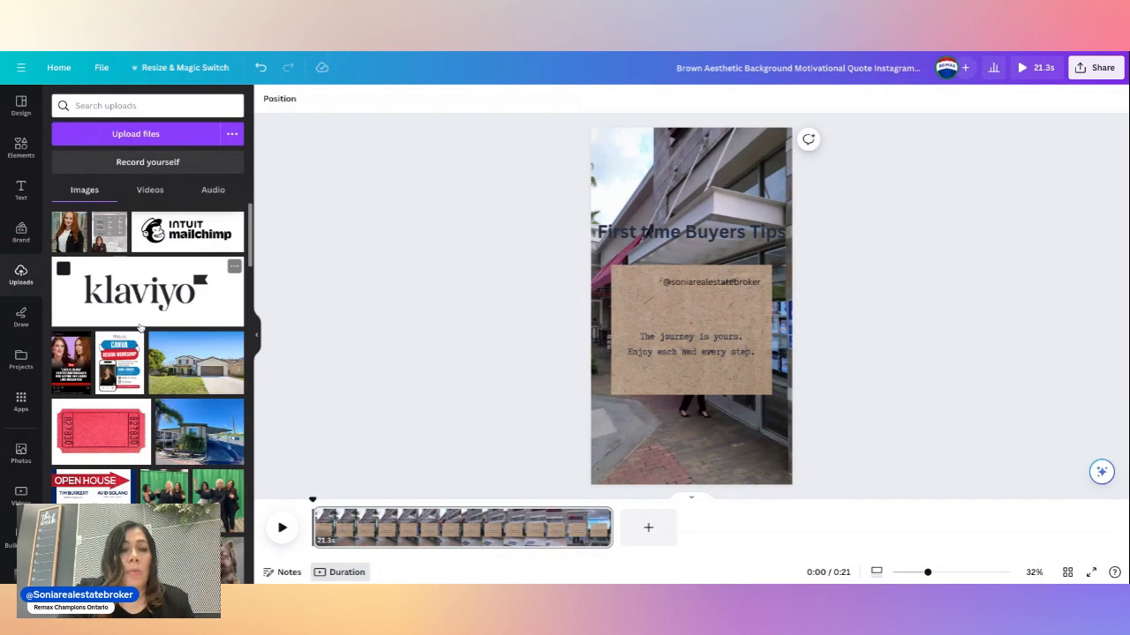
pyautogui.scroll(-10, 147, 392)
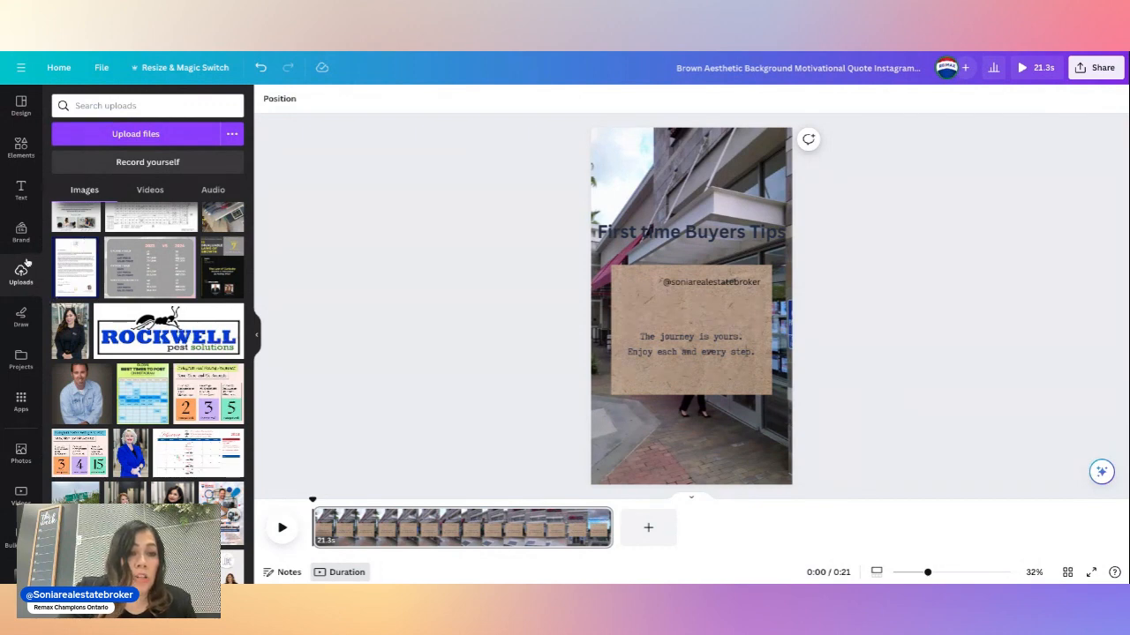
pyautogui.click(21, 146)
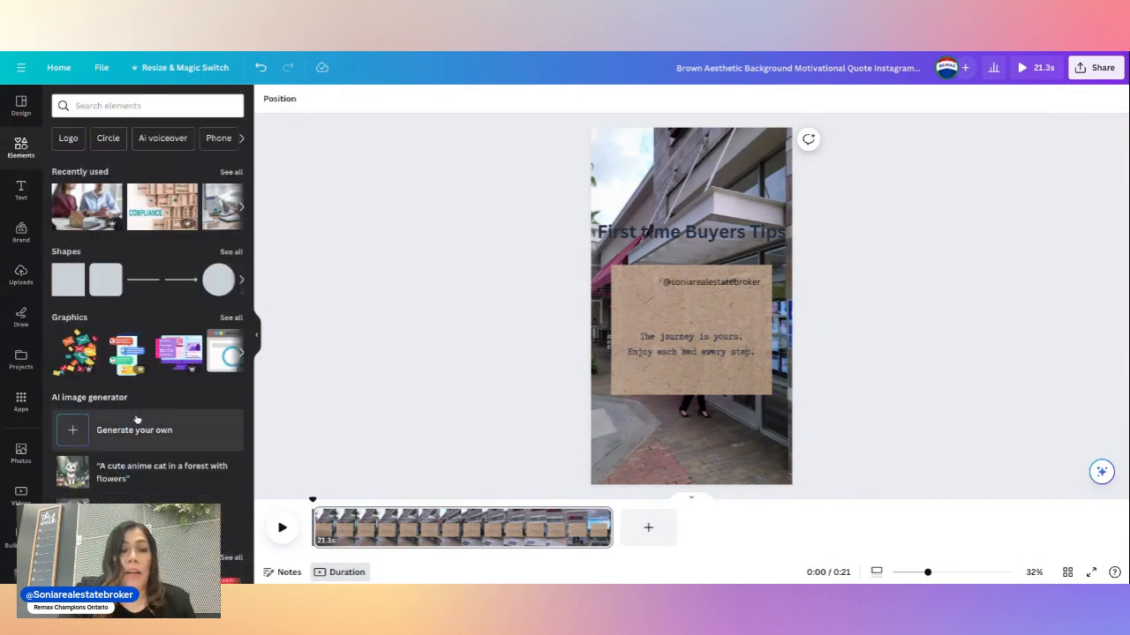
pyautogui.scroll(-15, 163, 386)
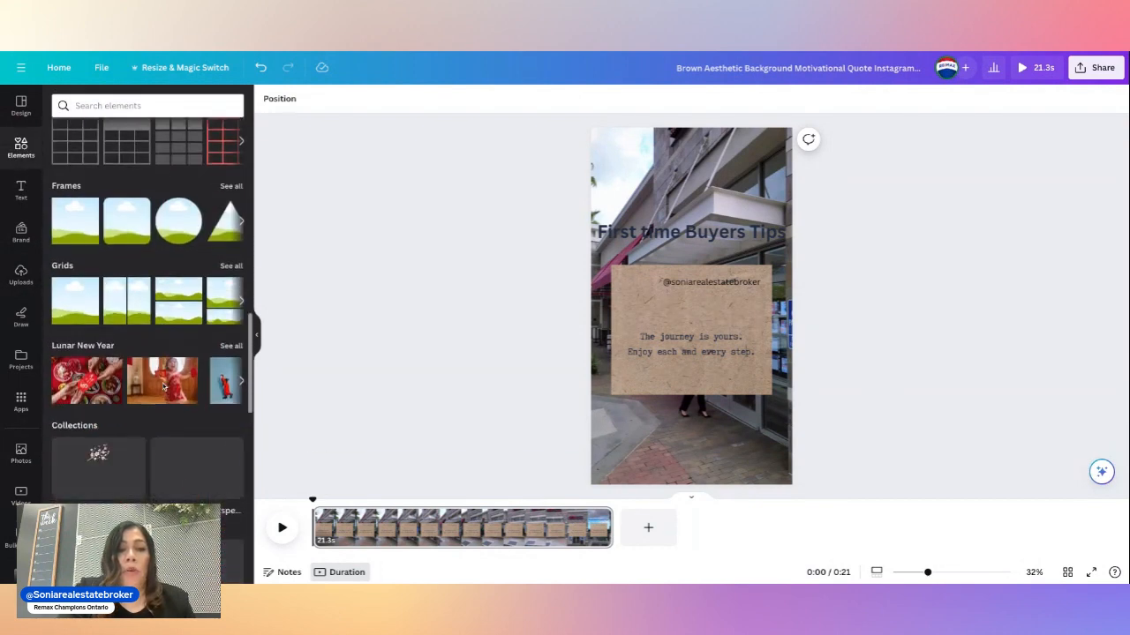
pyautogui.click(169, 224)
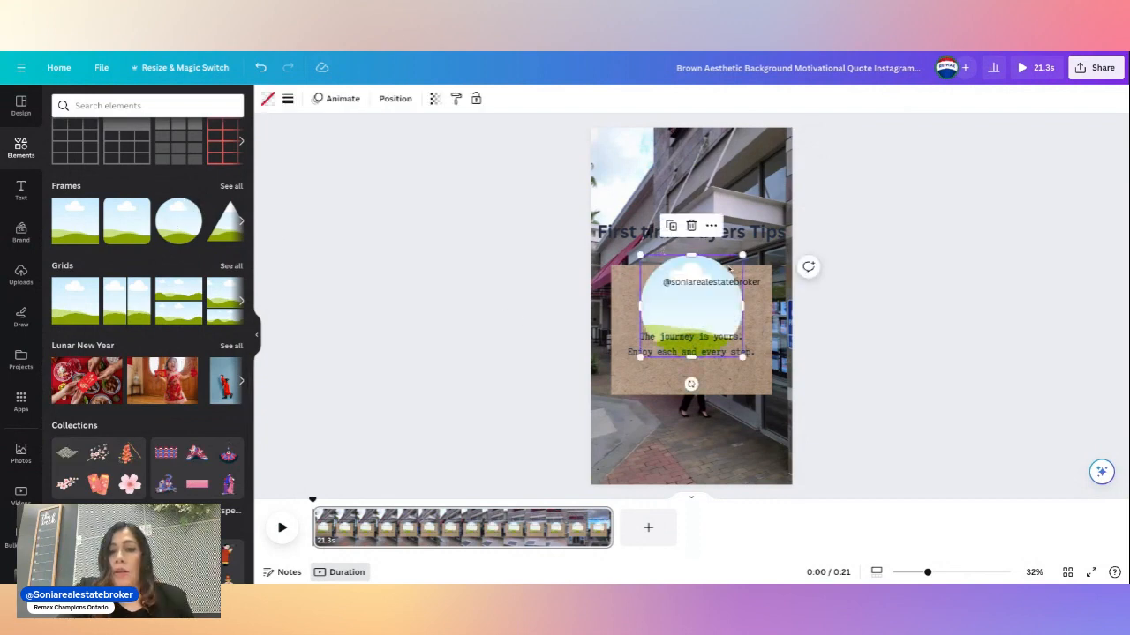
pyautogui.moveTo(744, 255); pyautogui.dragTo(676, 323)
pyautogui.moveTo(668, 386)
pyautogui.mouseDown()
pyautogui.moveTo(646, 336)
pyautogui.moveTo(667, 387)
pyautogui.mouseUp()
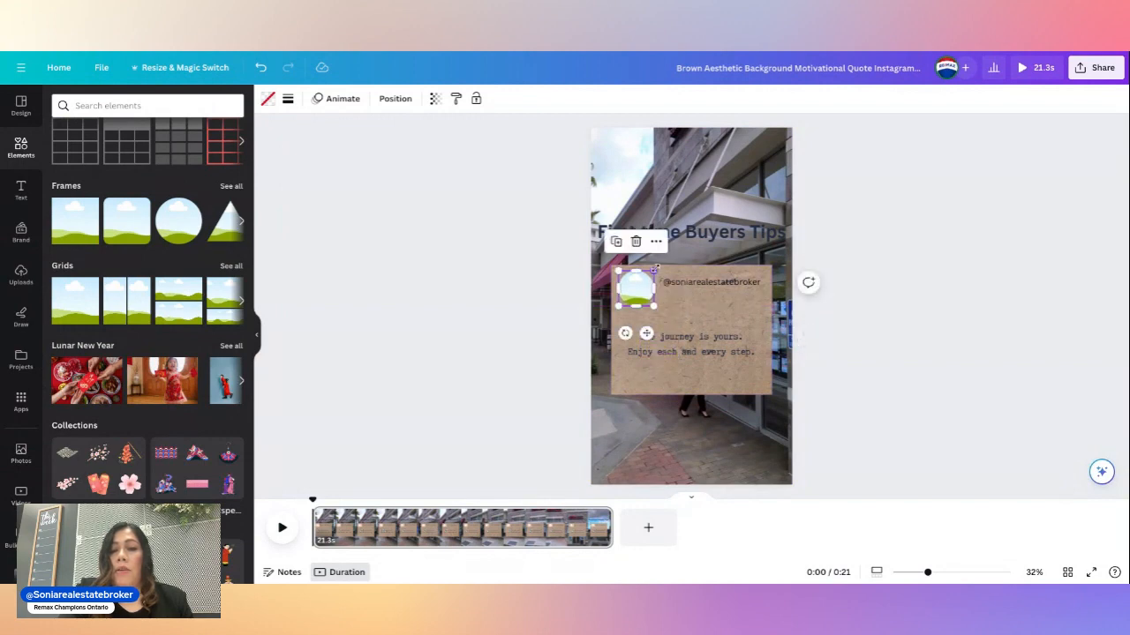
pyautogui.moveTo(655, 267); pyautogui.dragTo(648, 277)
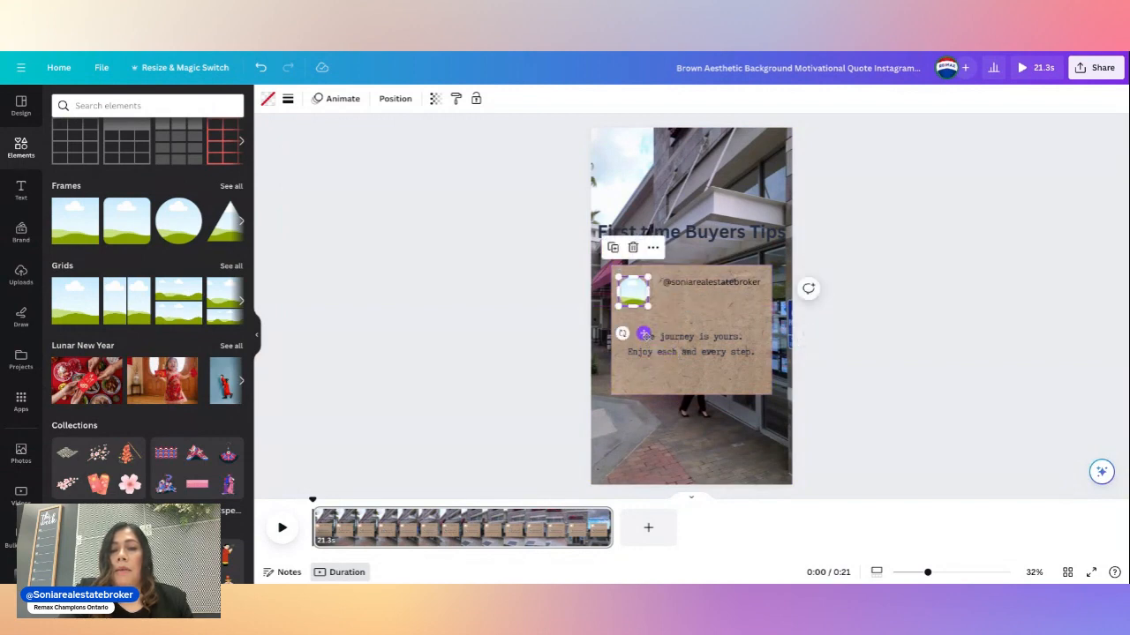
pyautogui.moveTo(646, 340); pyautogui.dragTo(646, 342)
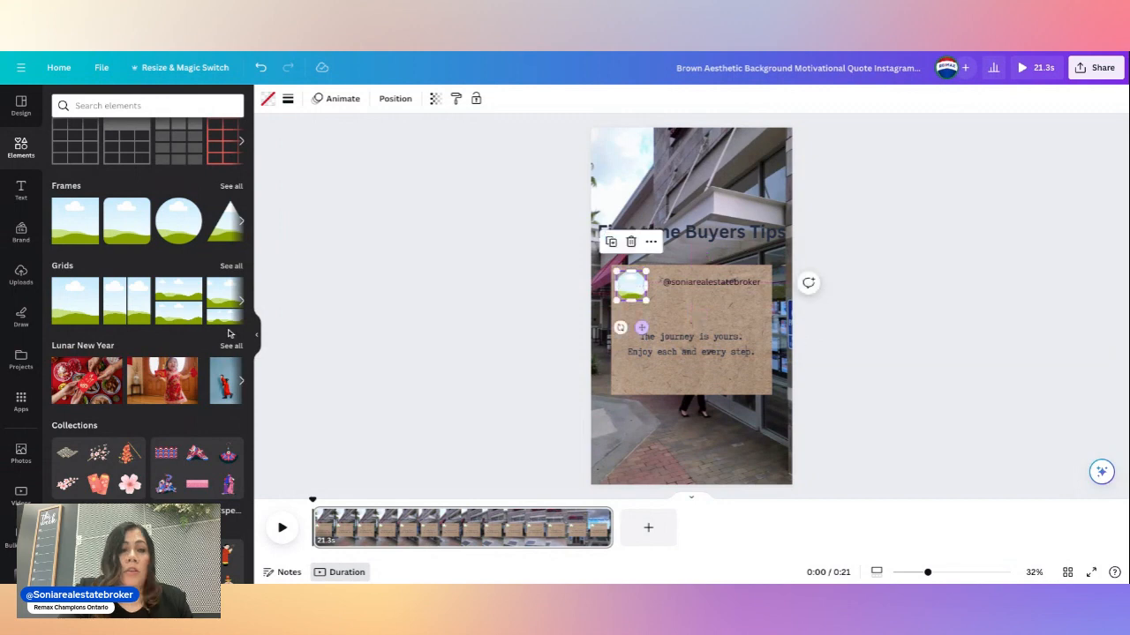
# Fill the circle frame with the woman's uploaded clip and shift the crop down slightly
pyautogui.click(22, 276)
pyautogui.click(70, 337)
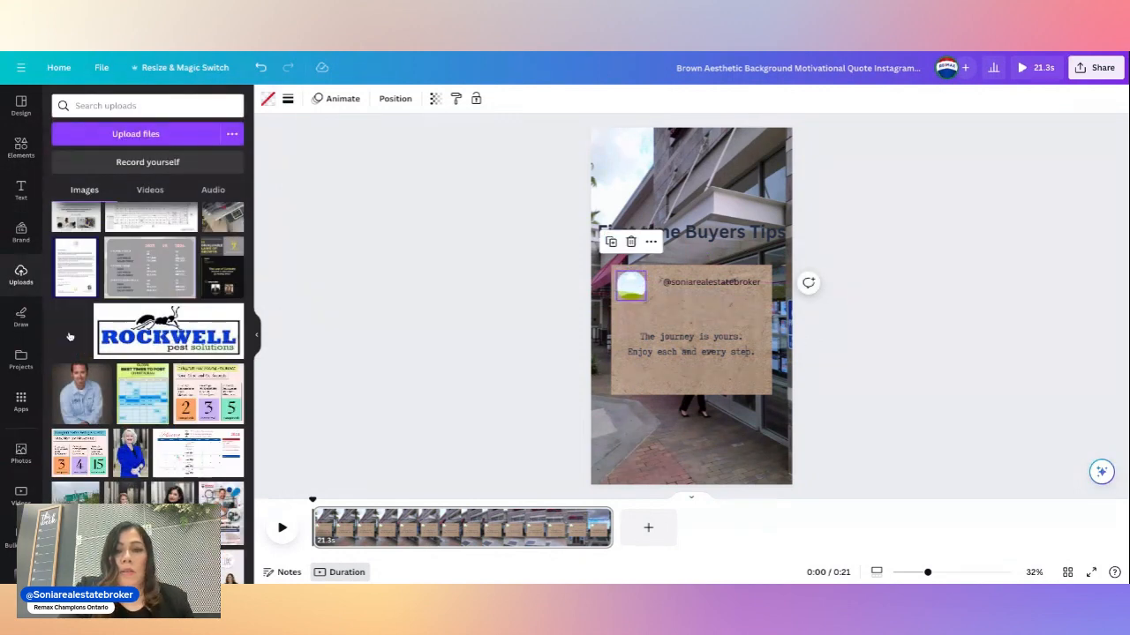
pyautogui.moveTo(70, 336); pyautogui.dragTo(630, 285)
pyautogui.doubleClick(631, 285)
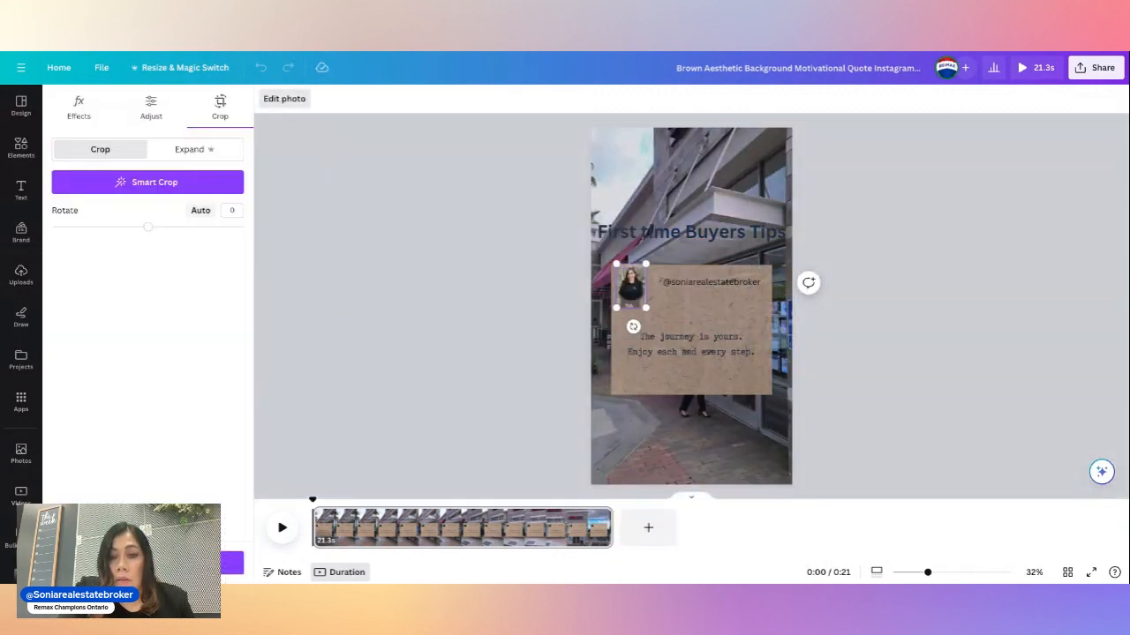
pyautogui.moveTo(631, 285); pyautogui.dragTo(631, 292)
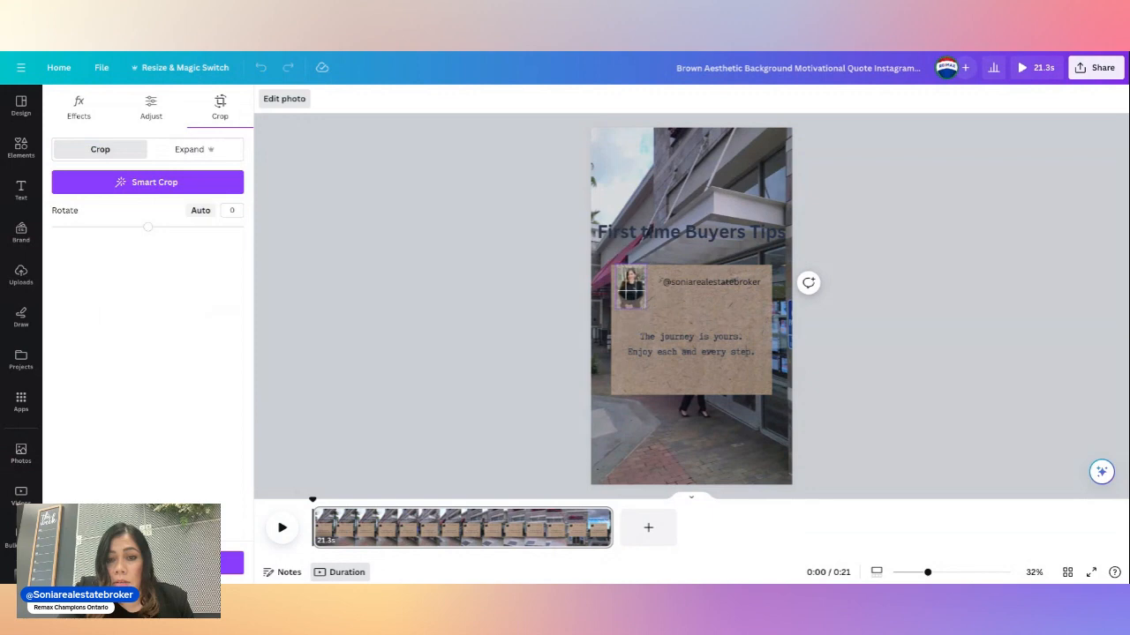
pyautogui.click(704, 308)
pyautogui.click(892, 283)
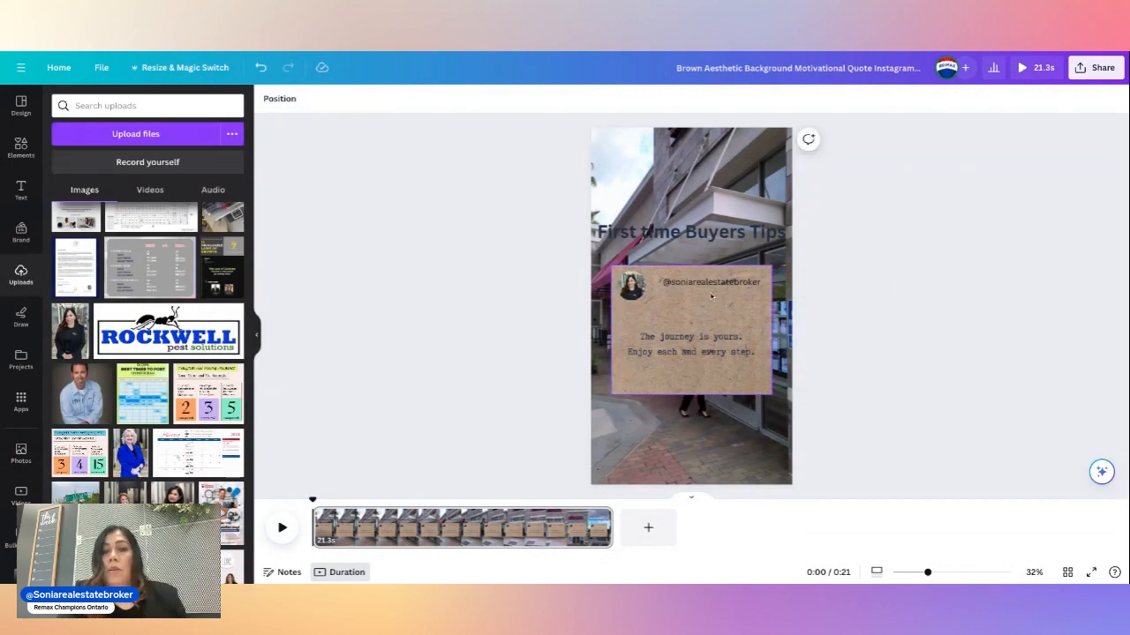
# Nudge the handle down slightly and move the quote up to the card's centre guides
pyautogui.moveTo(713, 283); pyautogui.dragTo(715, 287)
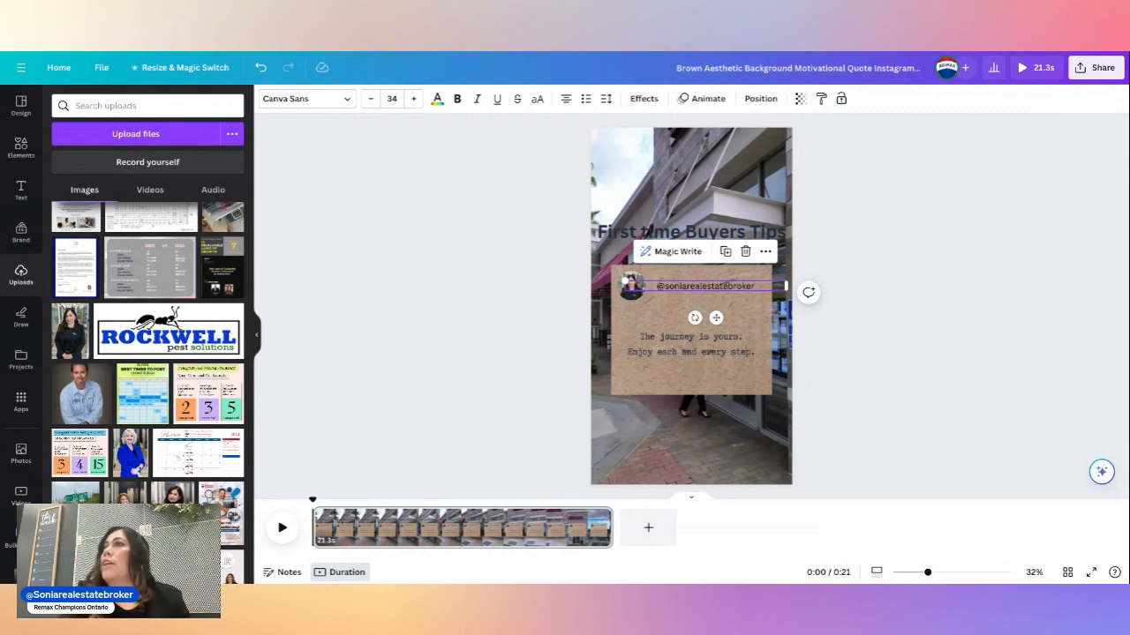
pyautogui.click(860, 318)
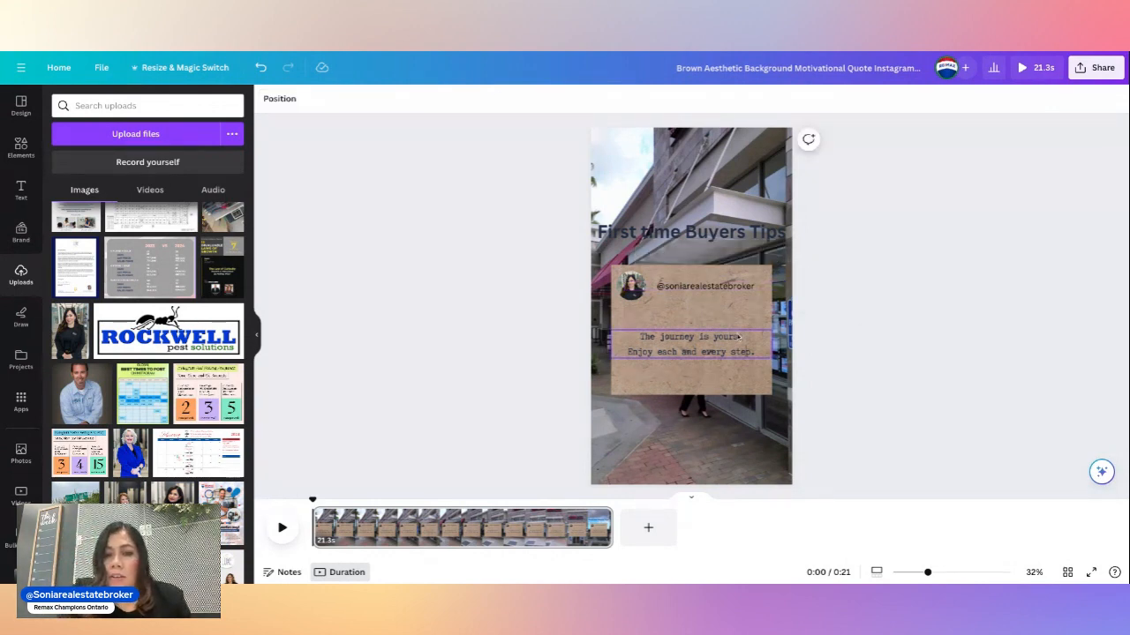
pyautogui.click(693, 353)
pyautogui.moveTo(699, 384); pyautogui.dragTo(693, 359)
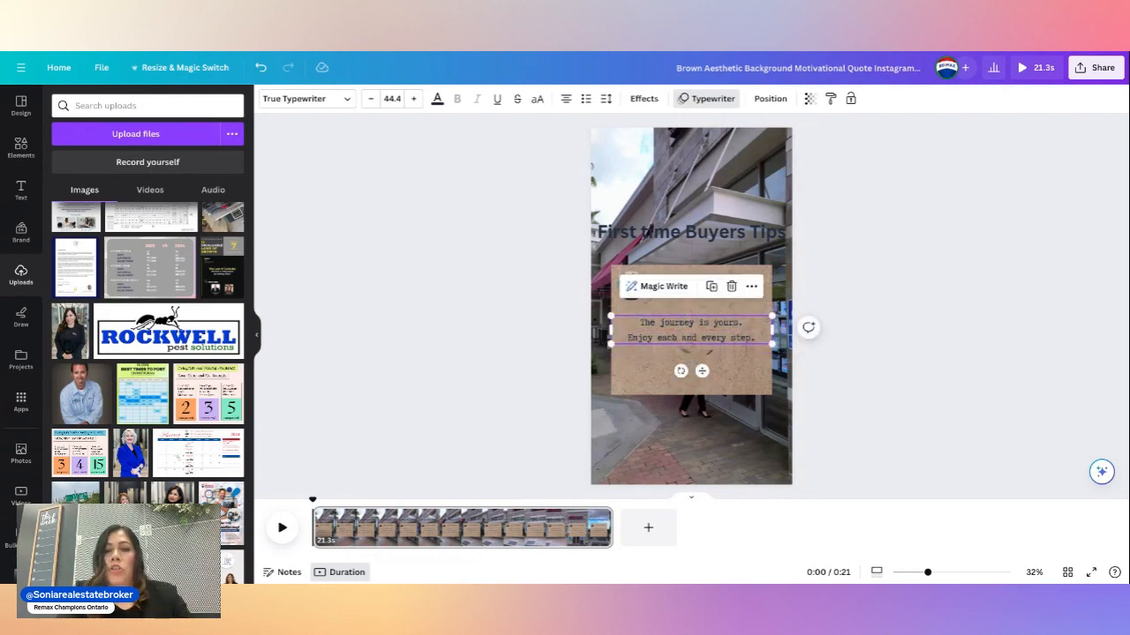
pyautogui.click(718, 363)
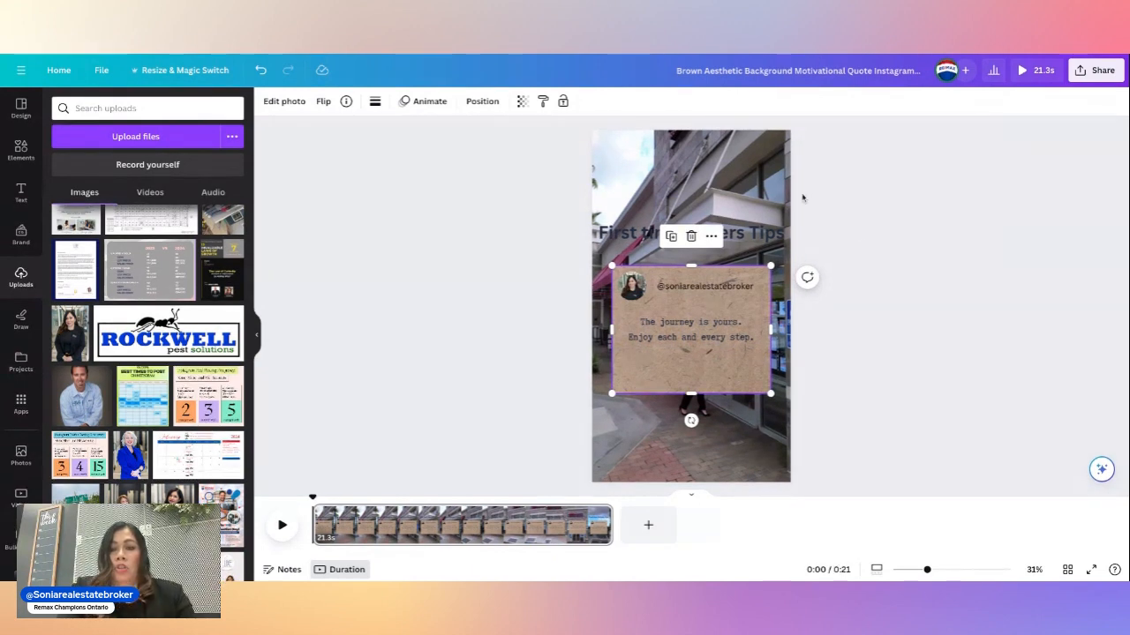
pyautogui.click(859, 233)
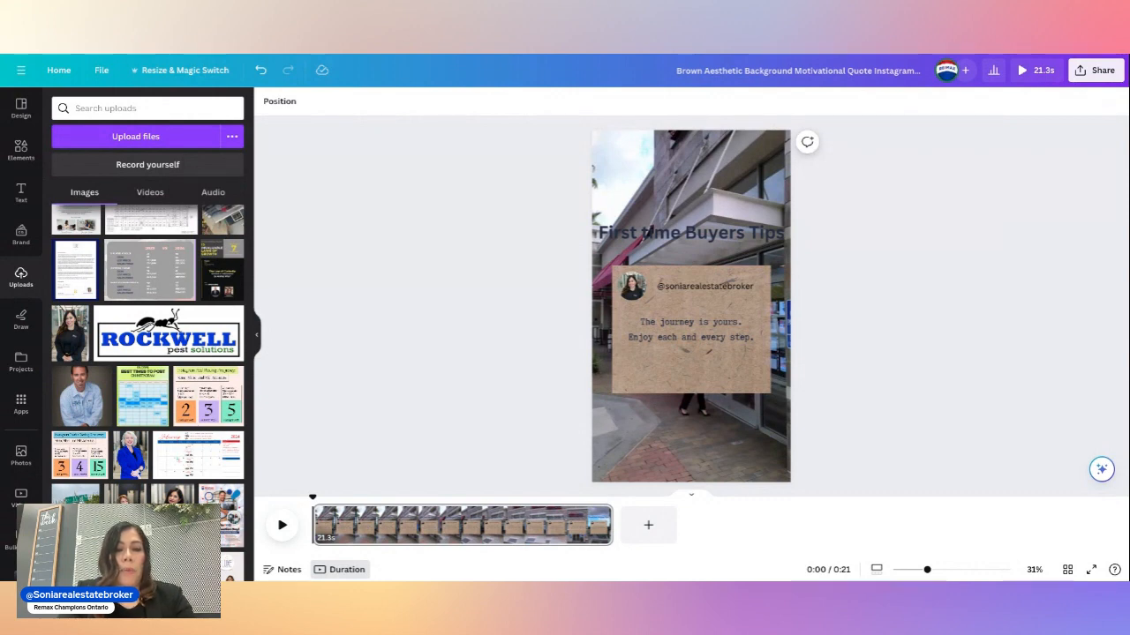
pyautogui.click(709, 338)
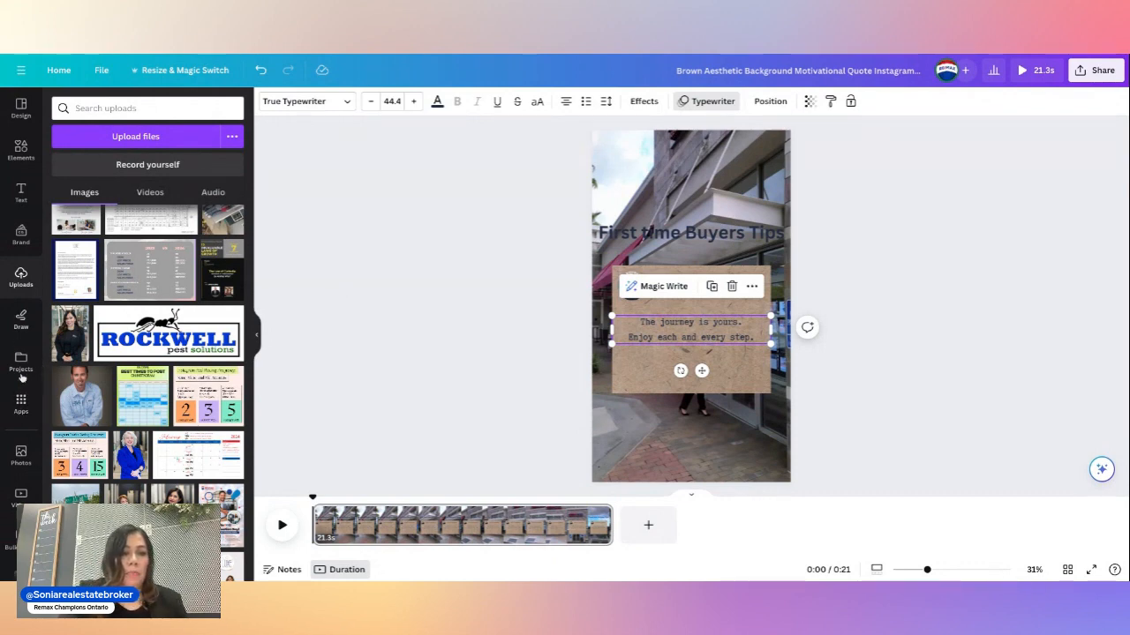
# Connect the quote text to the Name data field via Bulk create and continue to Apply data
pyautogui.click(21, 401)
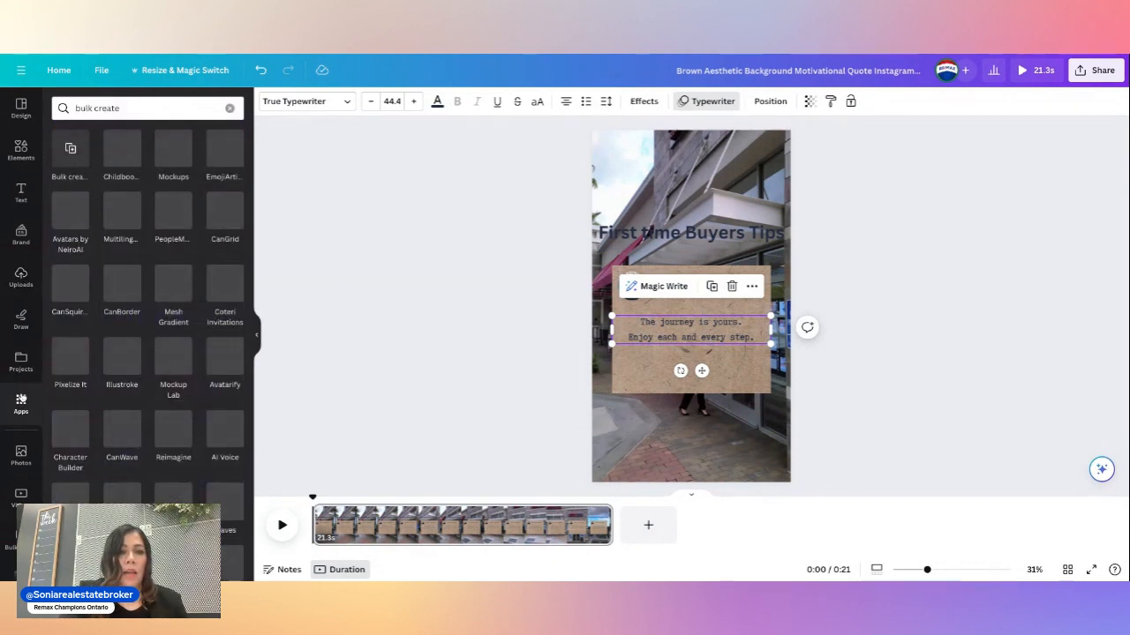
pyautogui.click(70, 149)
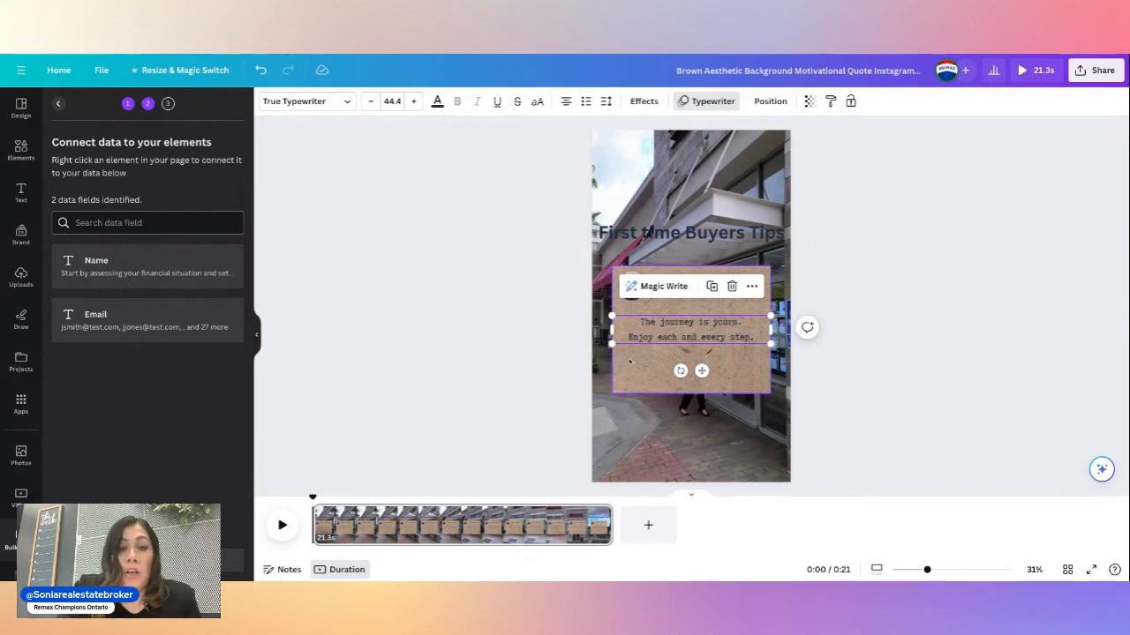
pyautogui.rightClick(677, 330)
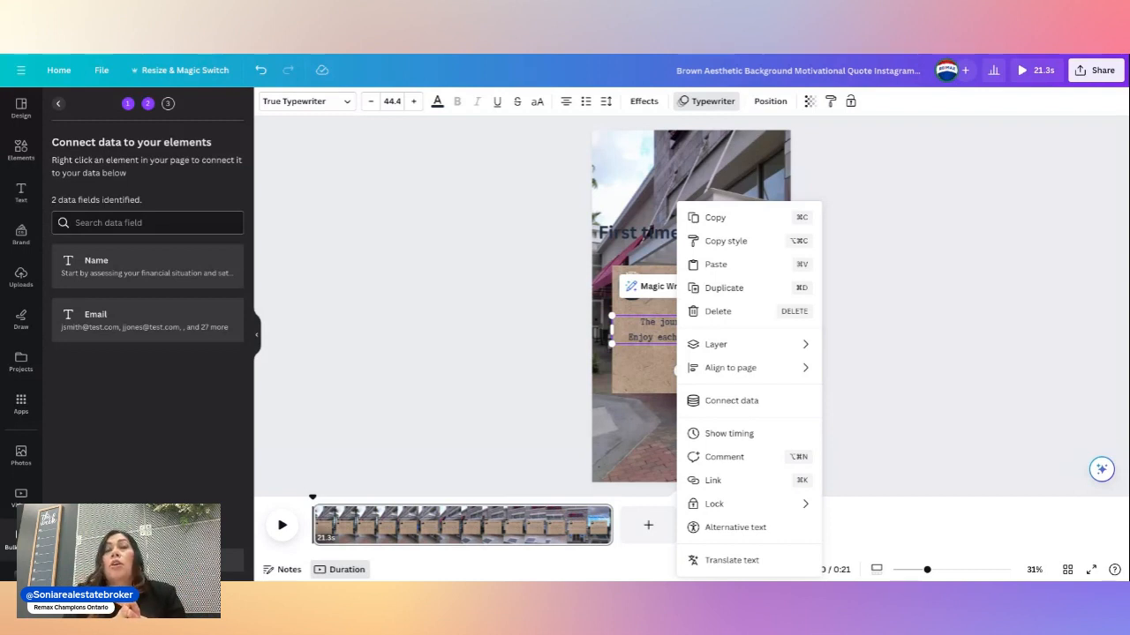
pyautogui.click(742, 409)
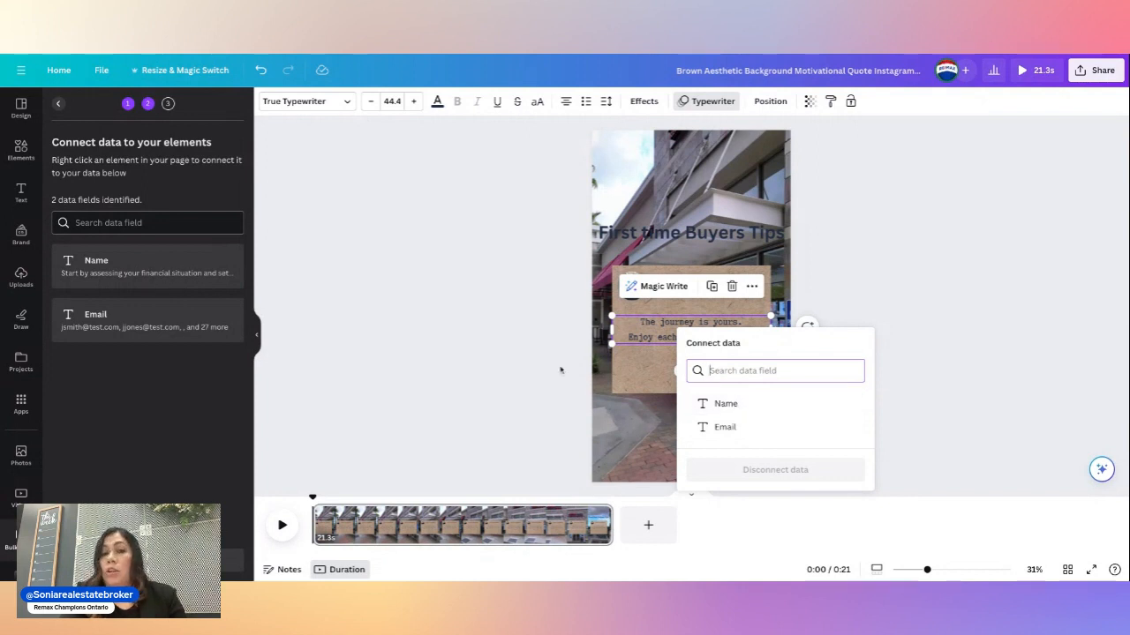
pyautogui.click(726, 402)
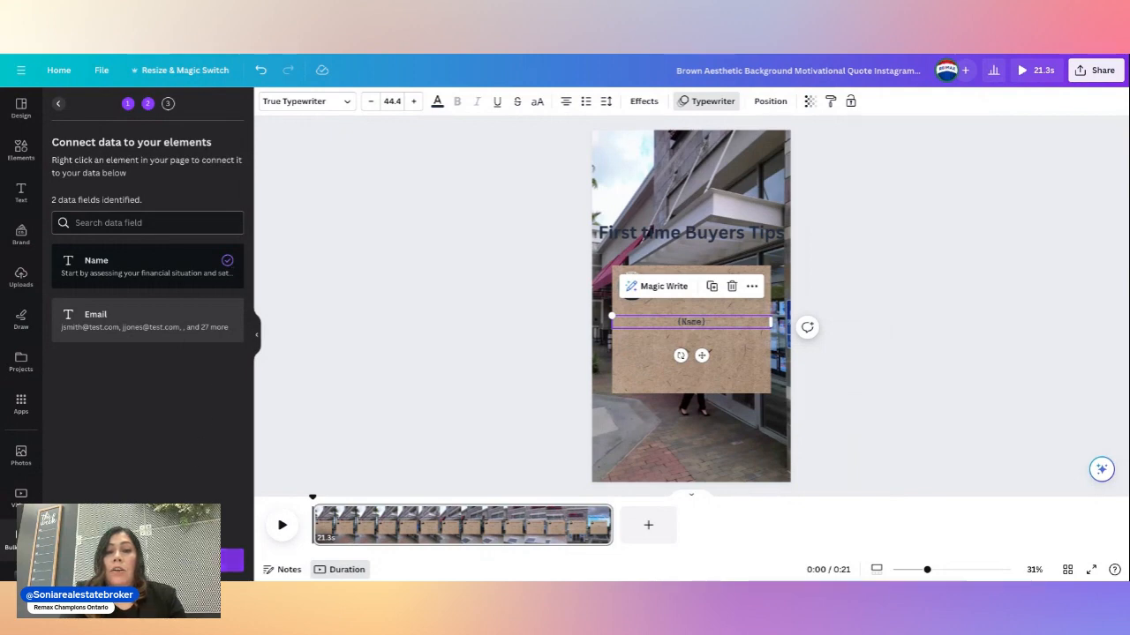
pyautogui.click(147, 560)
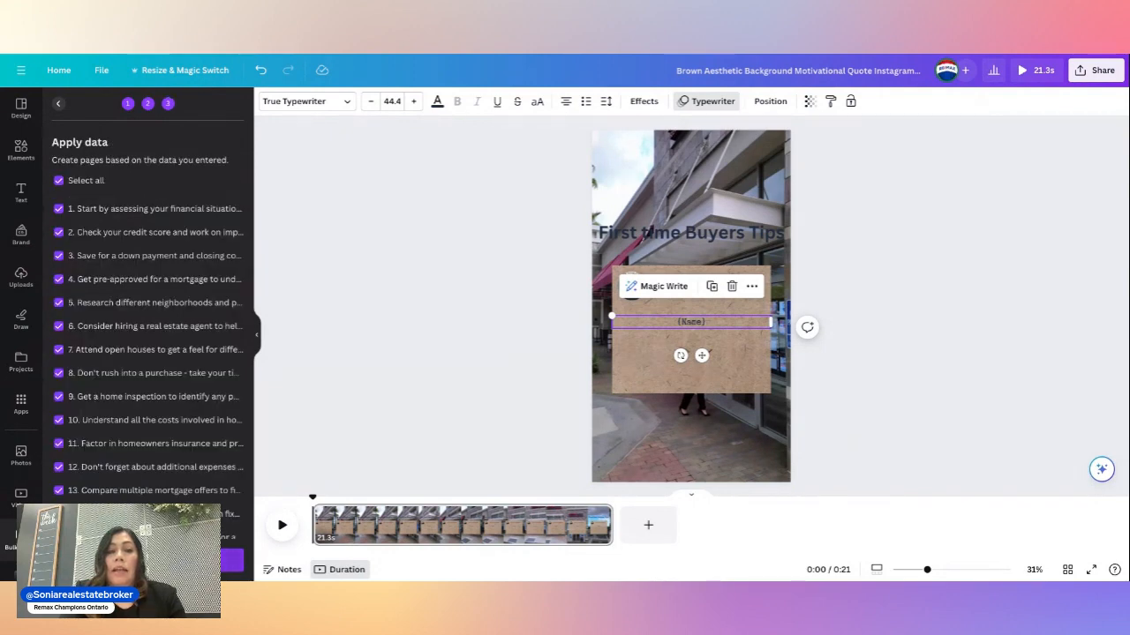
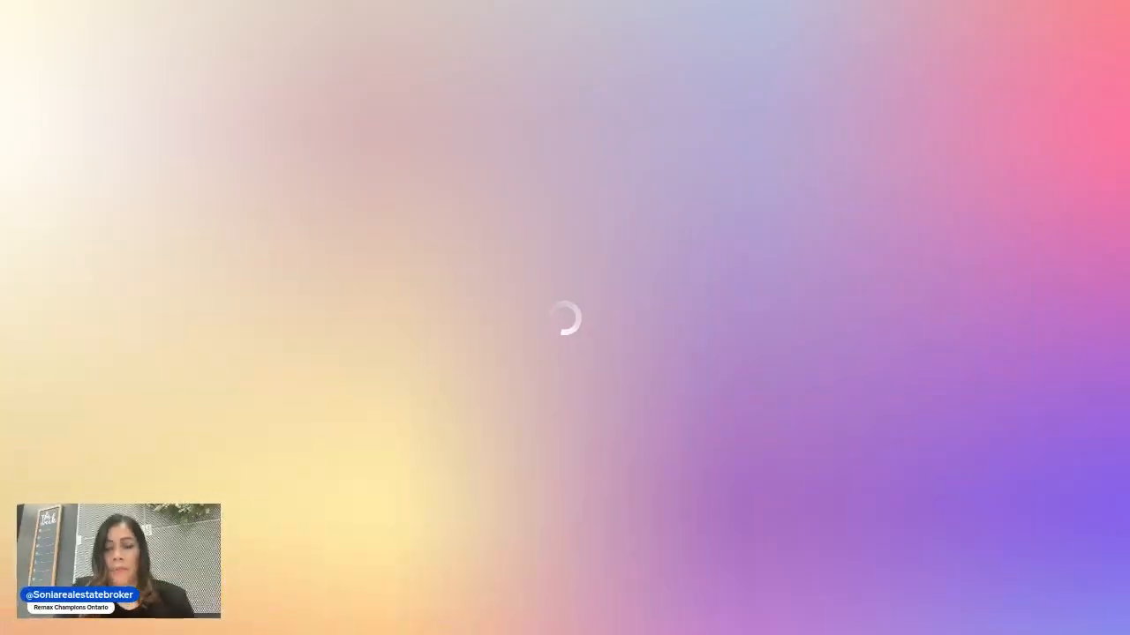
# Scroll down the Recent designs grid to the Cover Letters letterhead, then back up a little
pyautogui.scroll(-5, 534, 355)
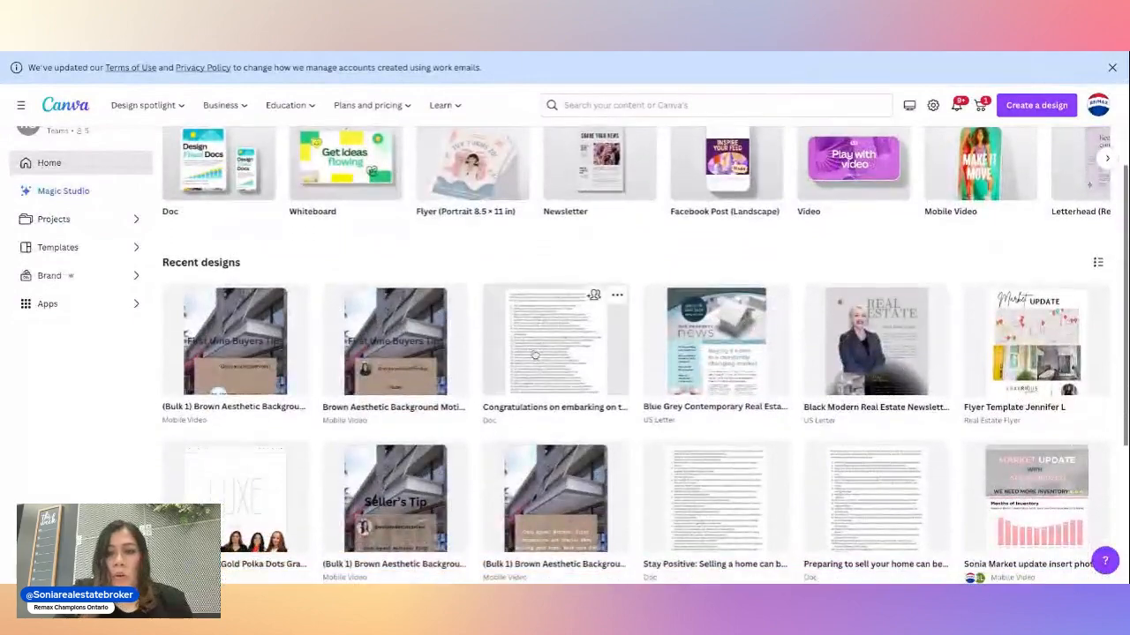
pyautogui.scroll(-1, 667, 499)
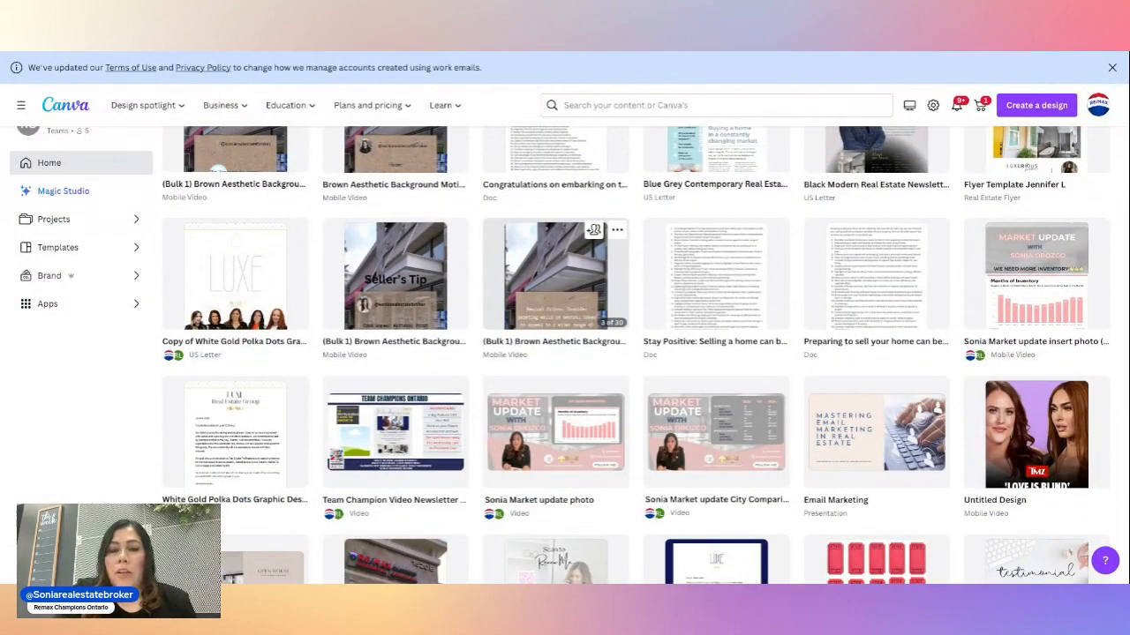
pyautogui.scroll(-3, 556, 300)
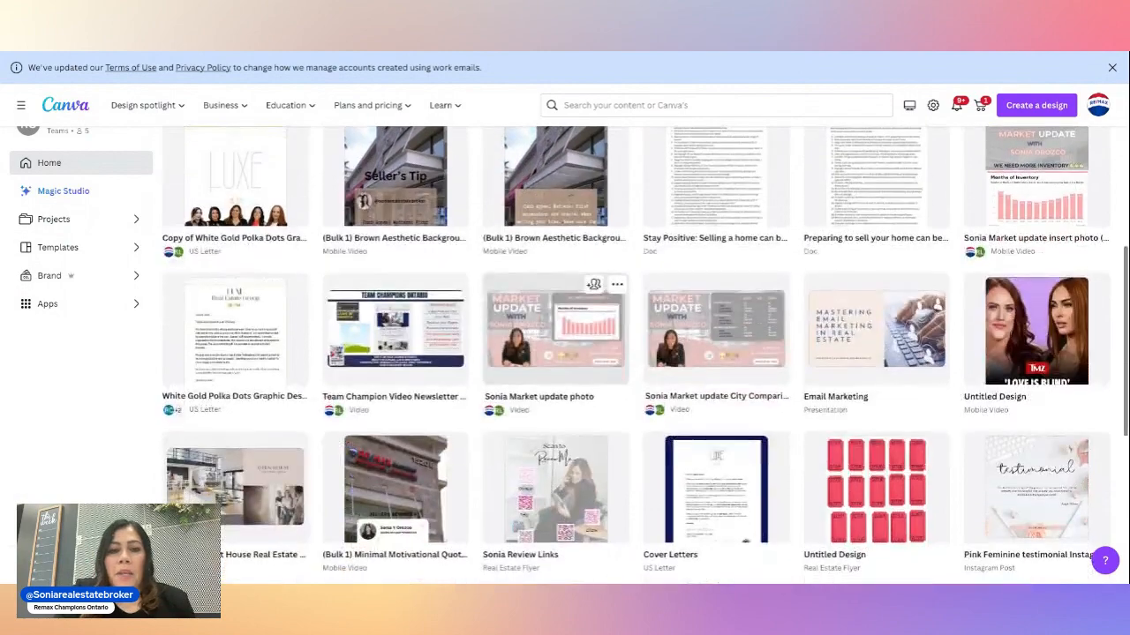
pyautogui.scroll(-1, 556, 300)
pyautogui.scroll(-5, 556, 300)
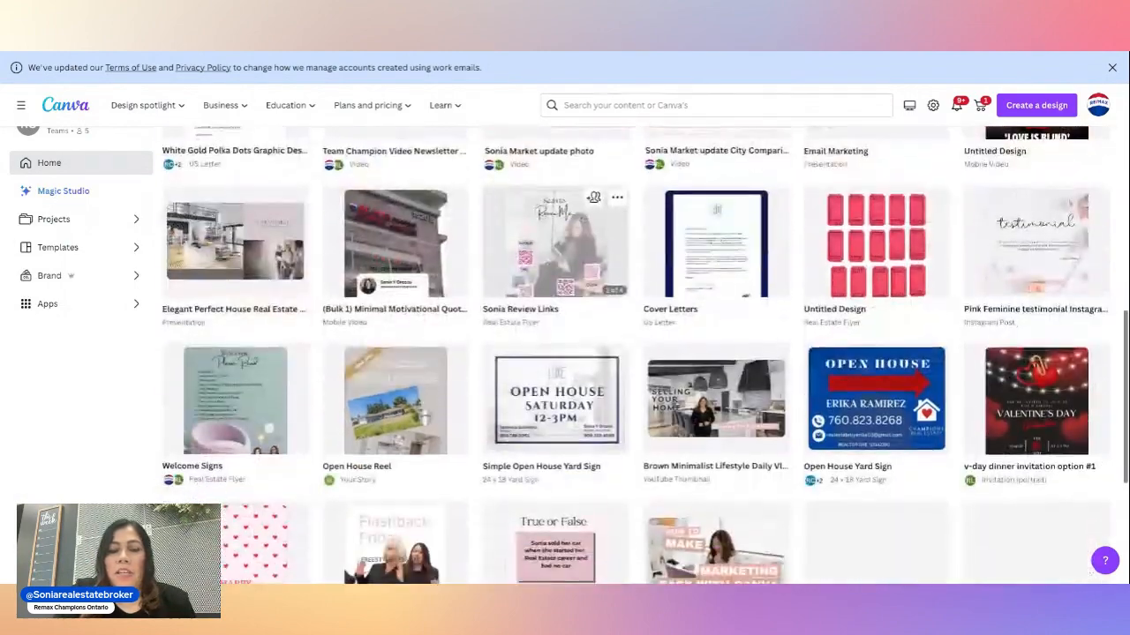
pyautogui.scroll(-4, 556, 327)
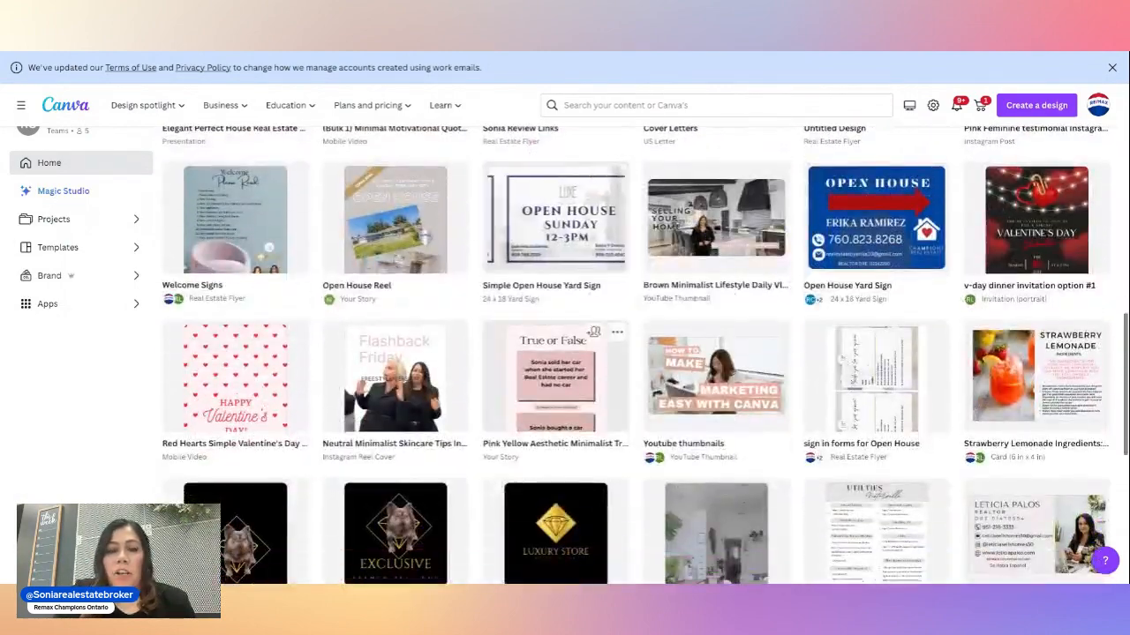
pyautogui.scroll(-7, 556, 300)
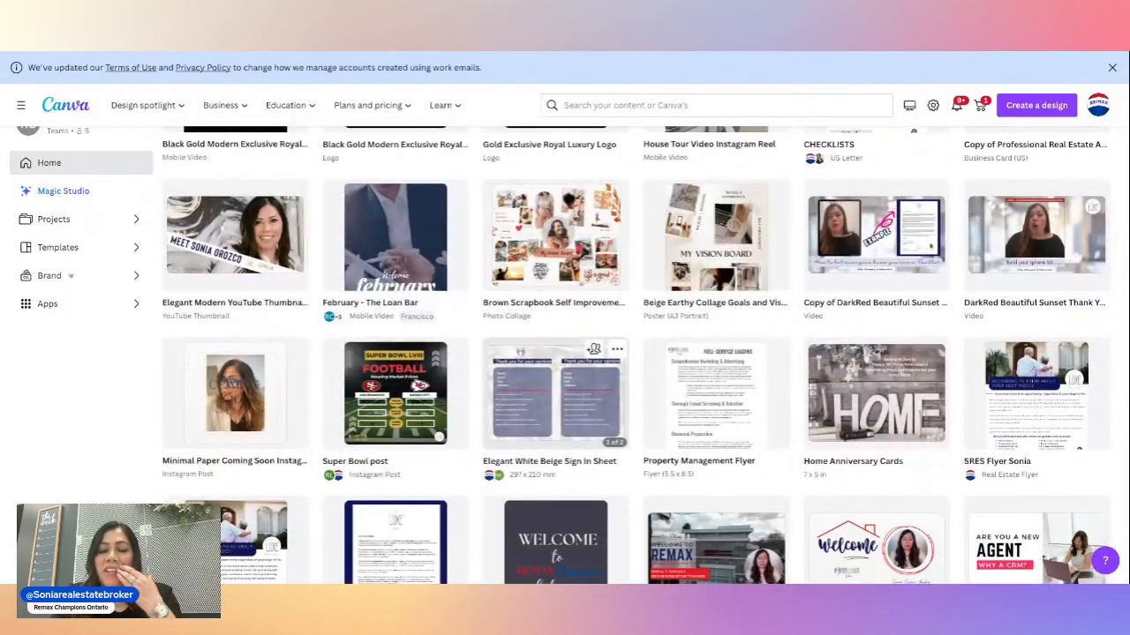
pyautogui.scroll(-2, 556, 327)
pyautogui.scroll(-2, 556, 353)
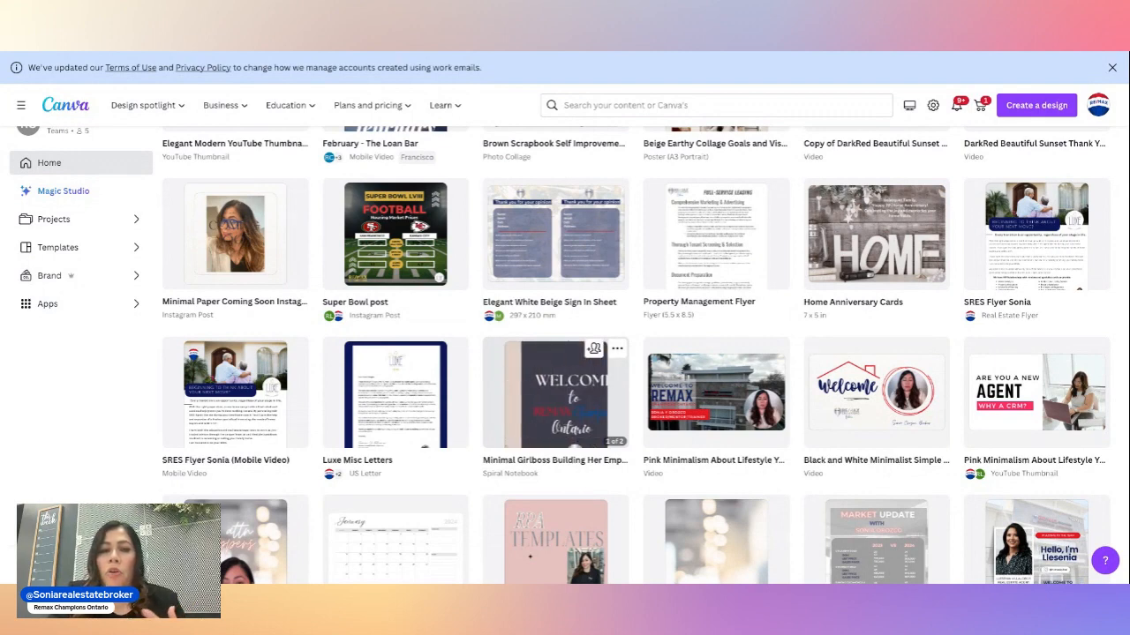
pyautogui.scroll(-2, 556, 388)
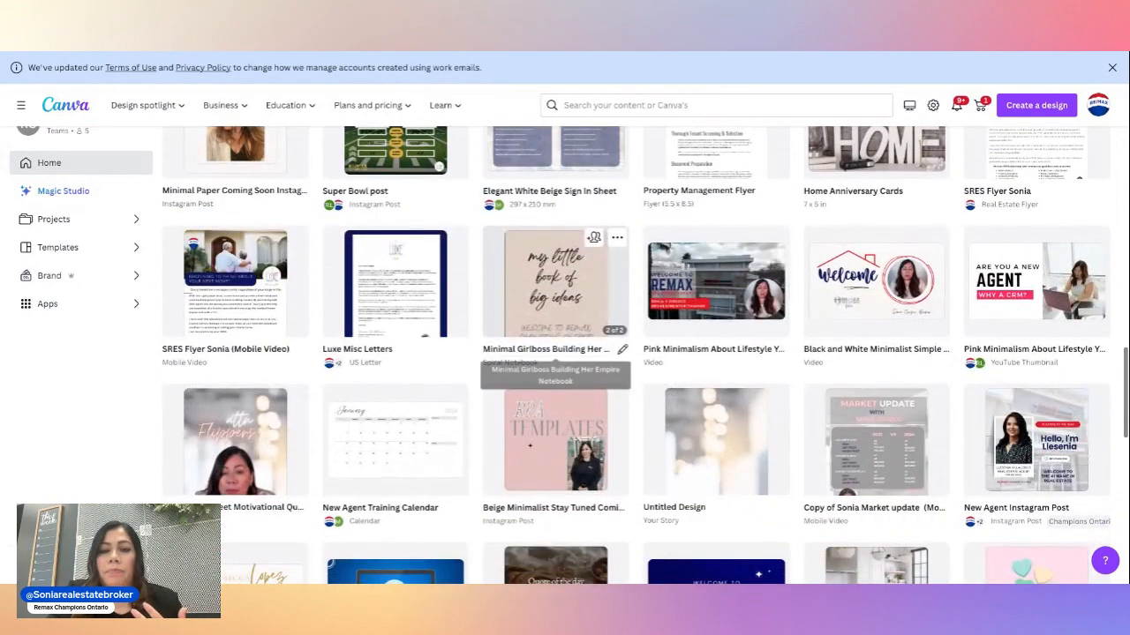
pyautogui.scroll(-1, 556, 388)
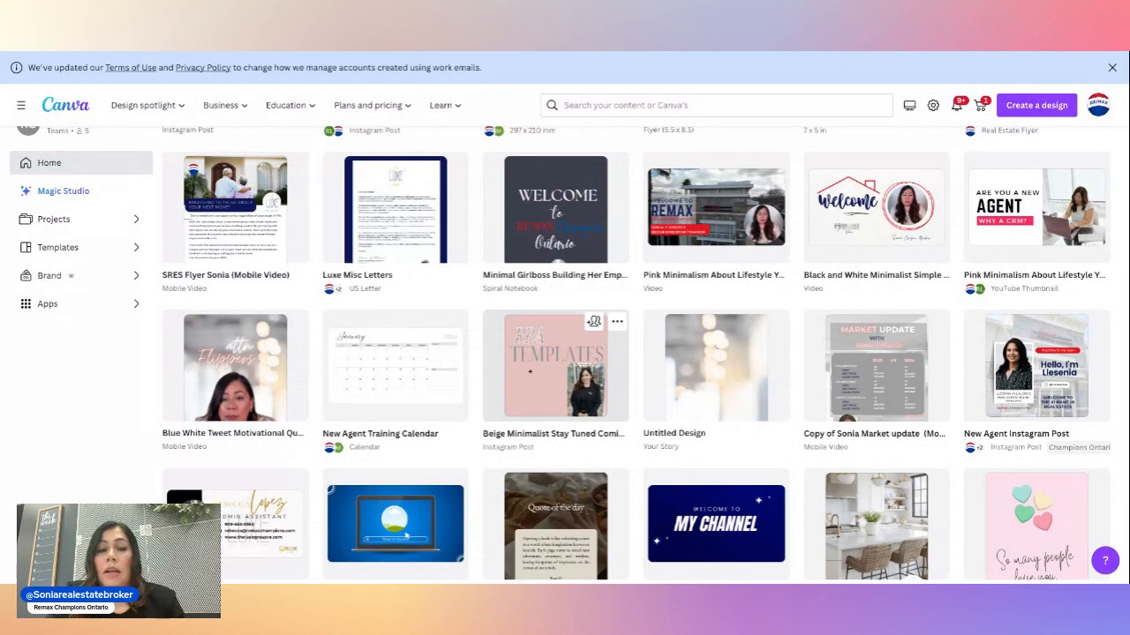
pyautogui.scroll(-1, 494, 302)
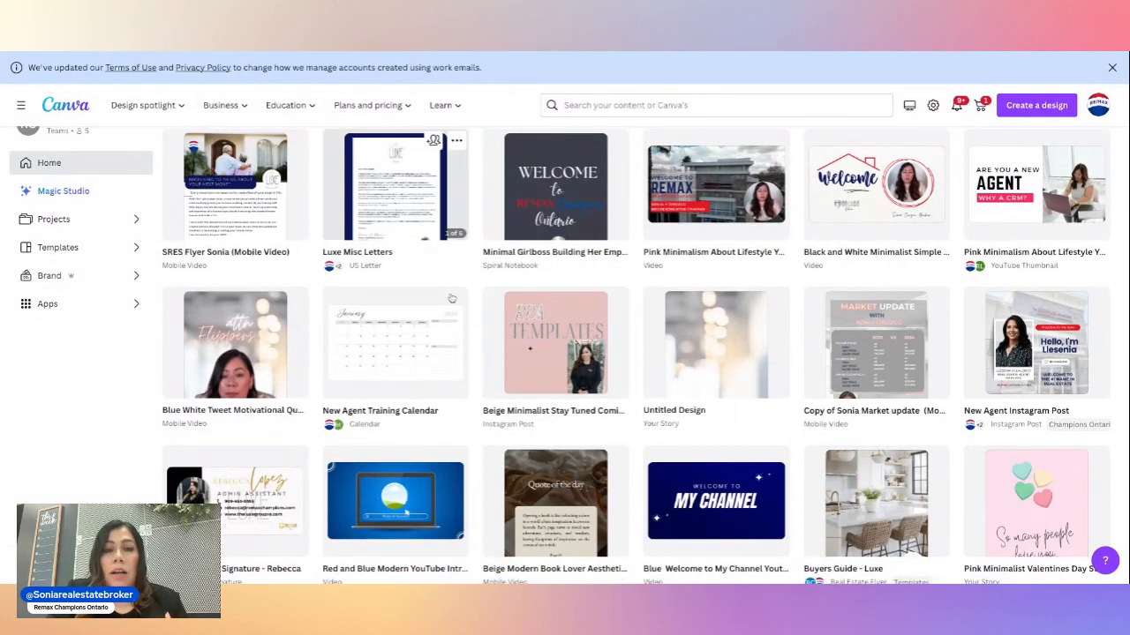
pyautogui.scroll(-1, 564, 423)
pyautogui.scroll(4, 565, 398)
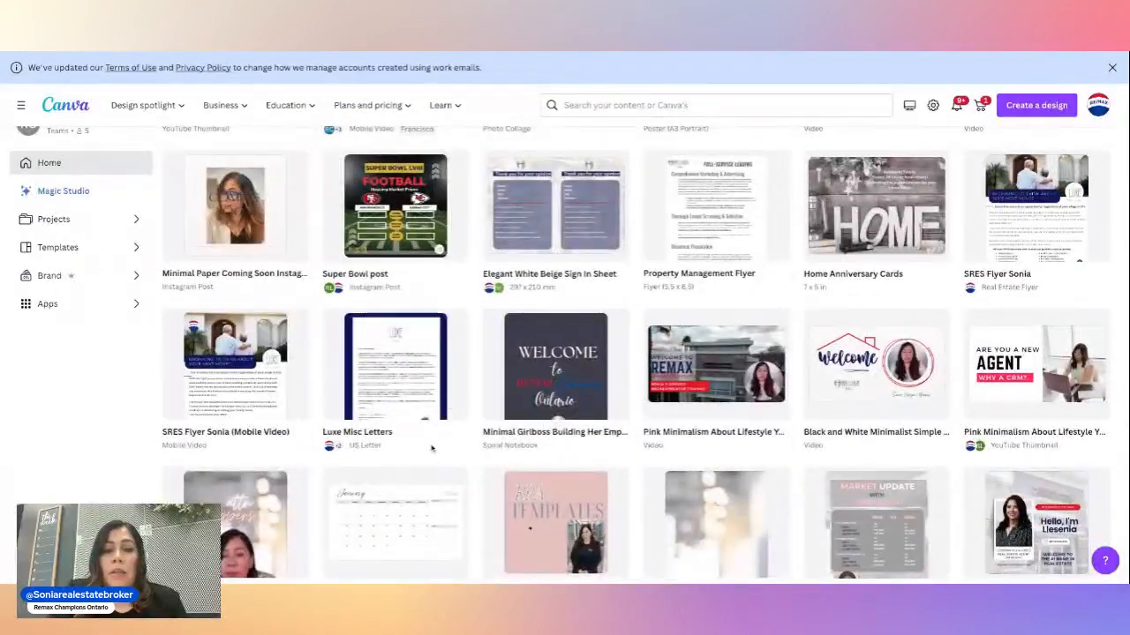
pyautogui.scroll(2, 423, 447)
pyautogui.scroll(6, 422, 447)
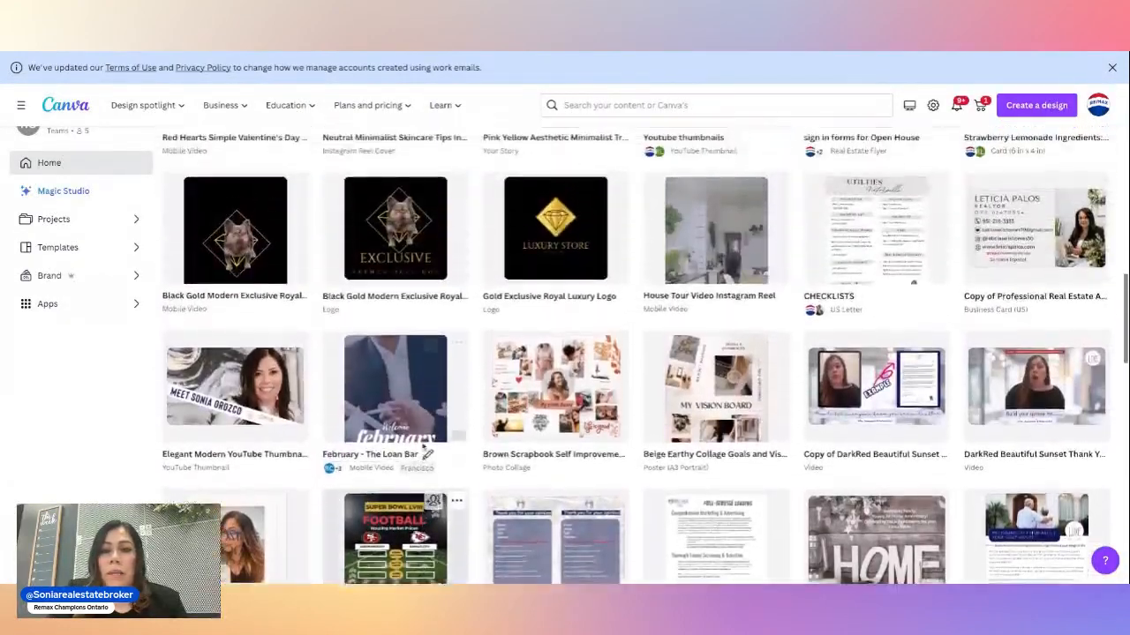
pyautogui.scroll(2, 415, 570)
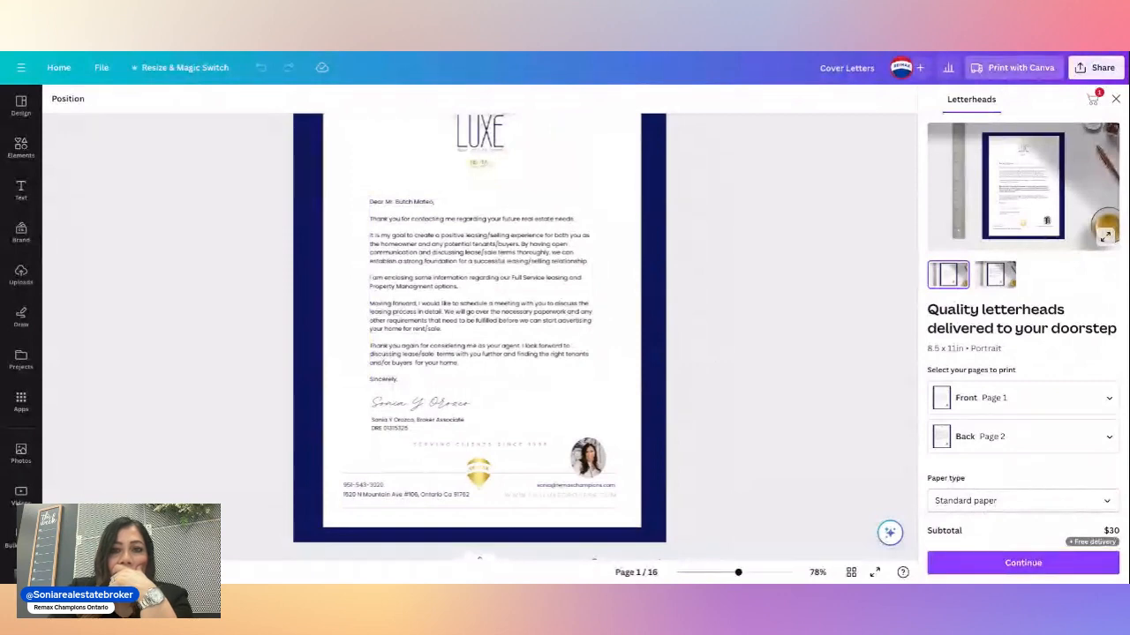
# Page up from page 14 to the page 10 open-house follow-up letter and deselect its text box
pyautogui.scroll(-2, 562, 342)
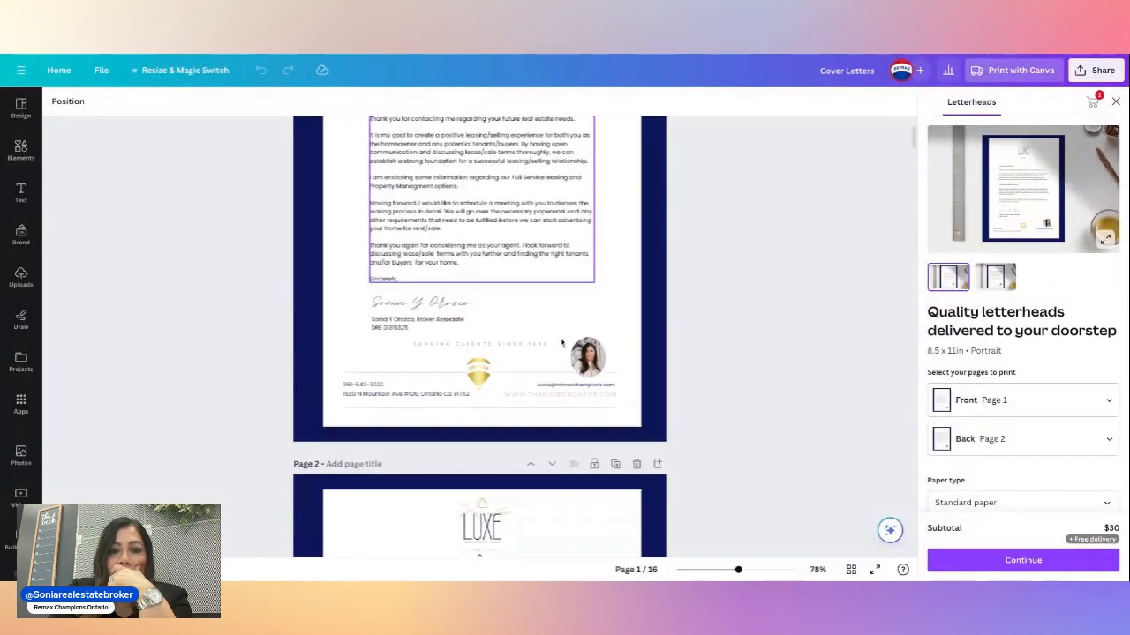
pyautogui.scroll(-10, 561, 342)
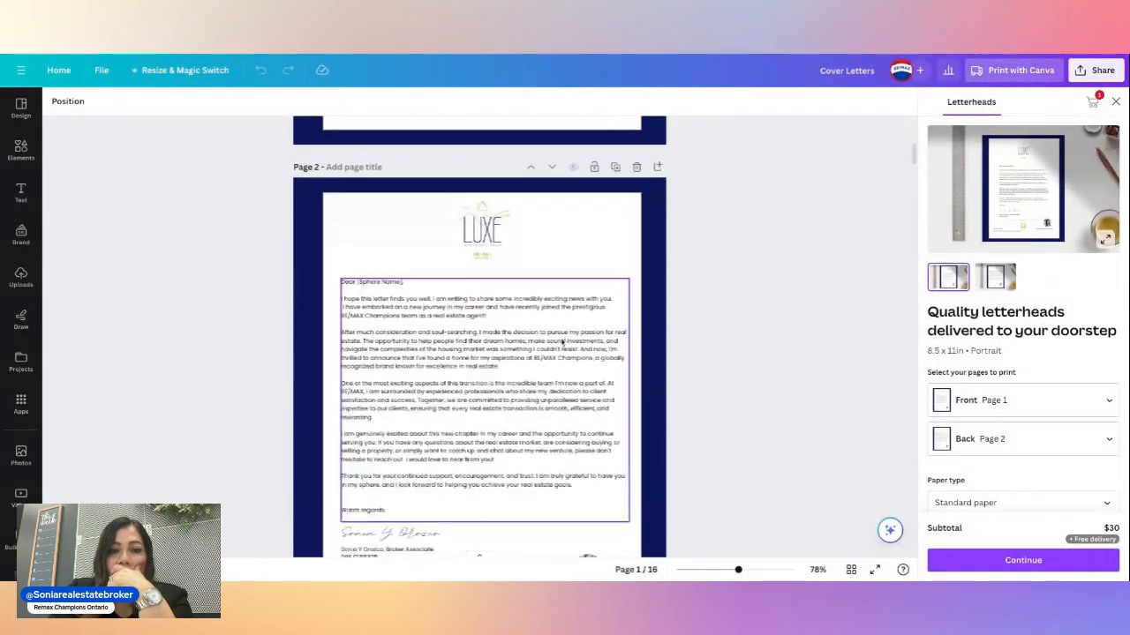
pyautogui.scroll(-20, 561, 343)
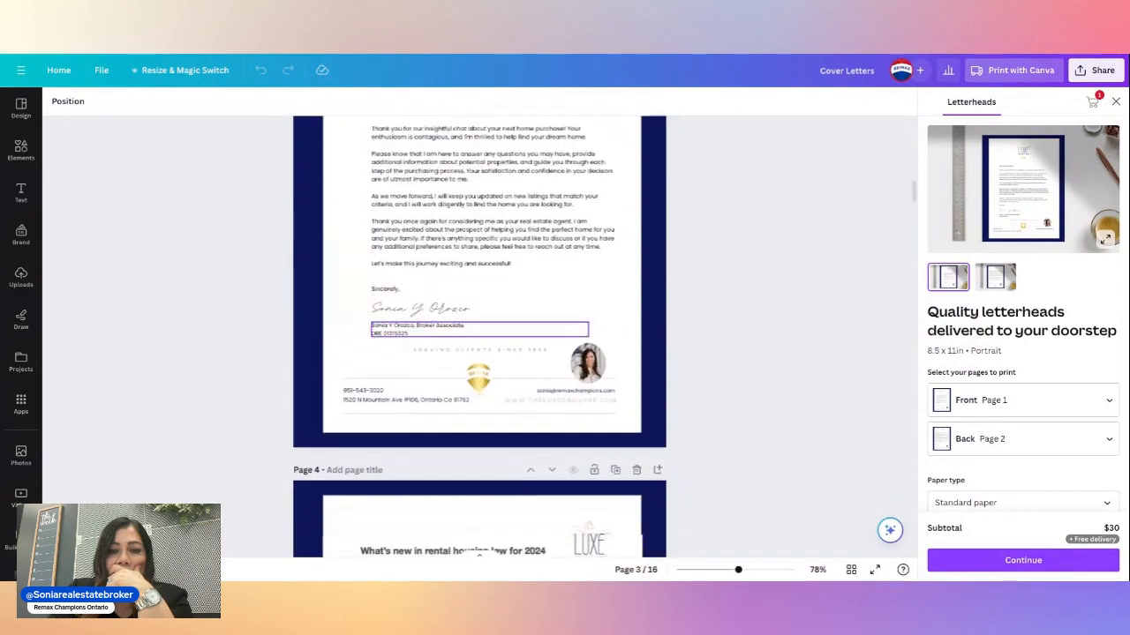
pyautogui.scroll(-20, 479, 343)
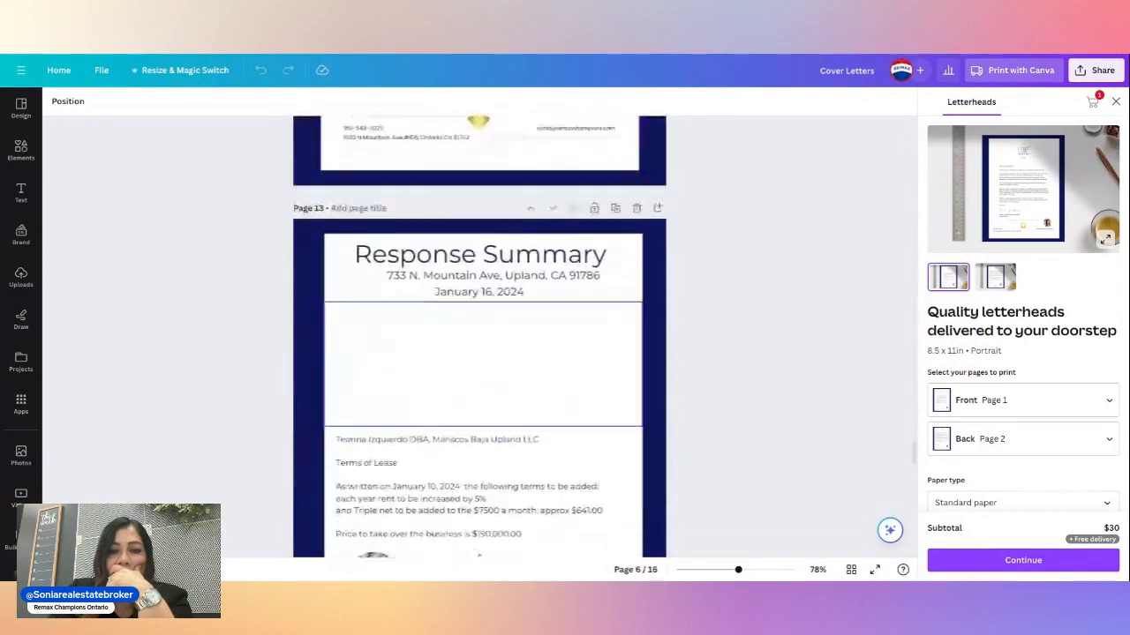
pyautogui.scroll(2, 479, 342)
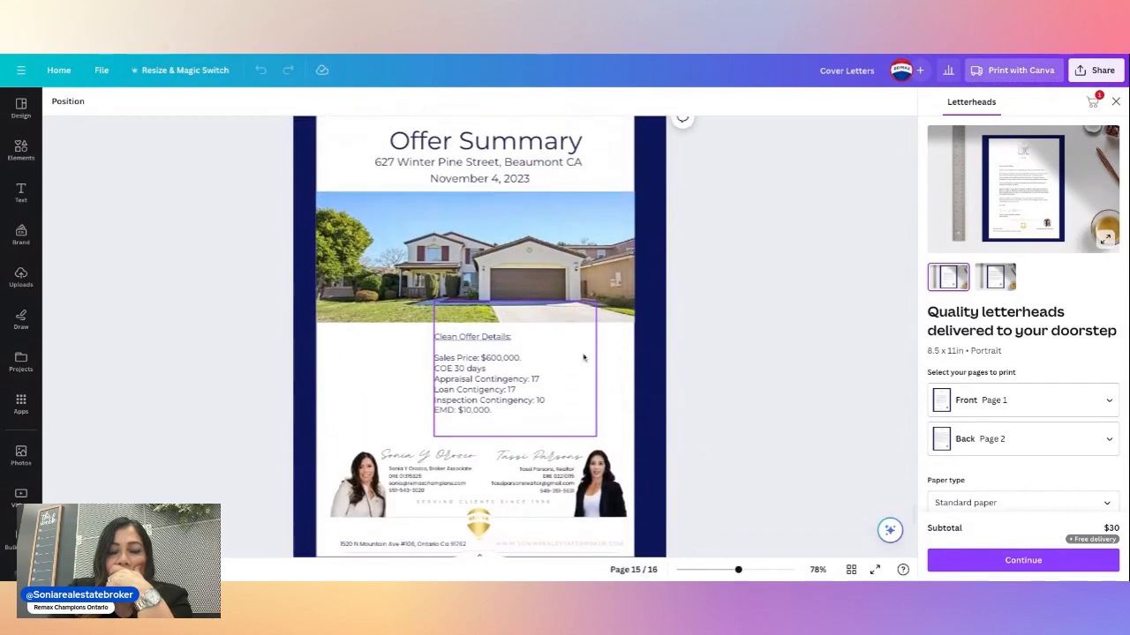
pyautogui.scroll(-10, 582, 361)
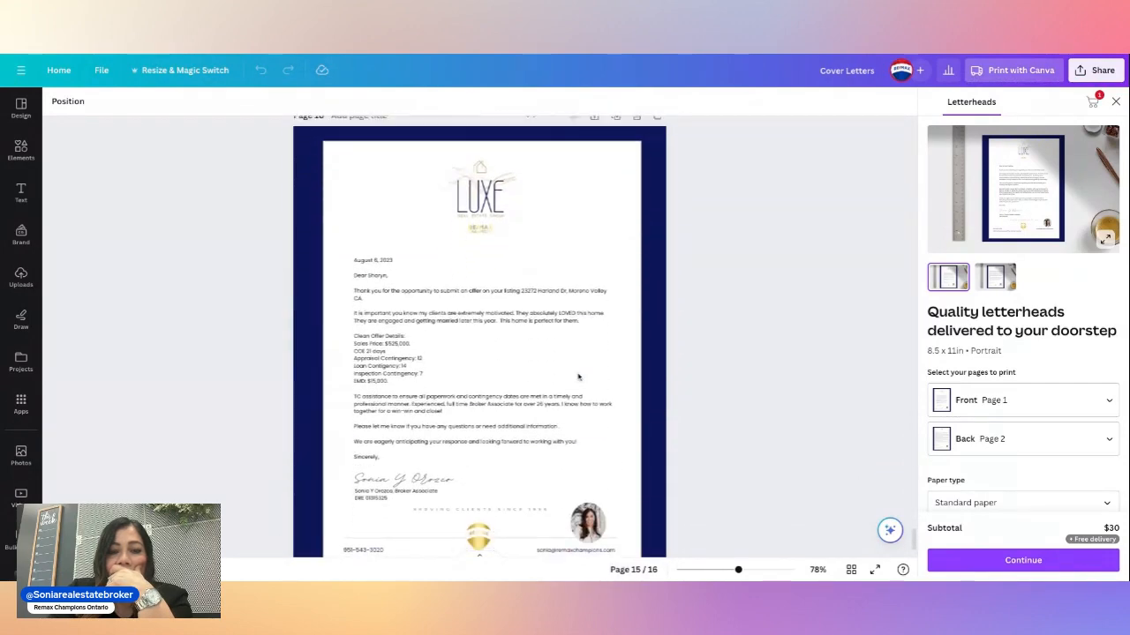
pyautogui.scroll(-4, 578, 376)
pyautogui.scroll(12, 578, 376)
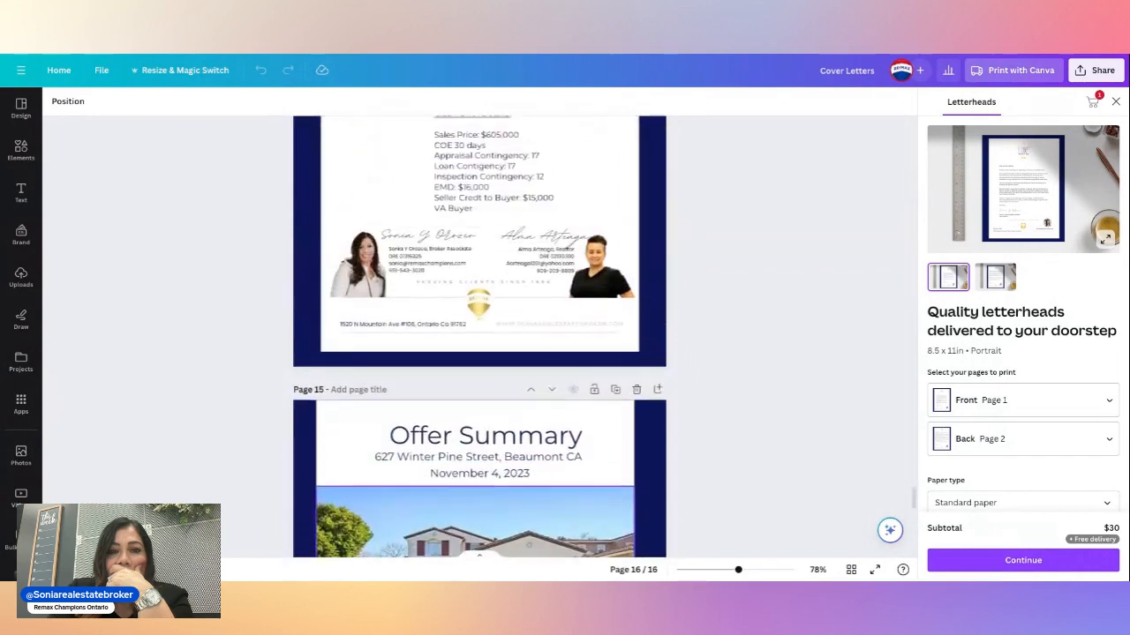
pyautogui.scroll(3, 479, 335)
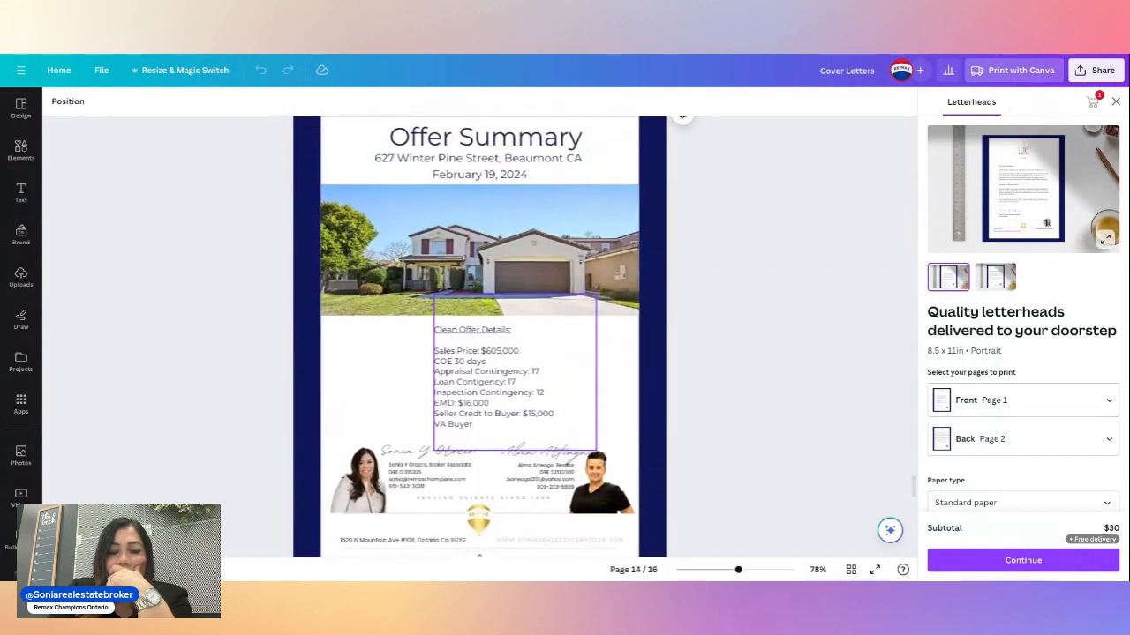
pyautogui.scroll(-1, 657, 354)
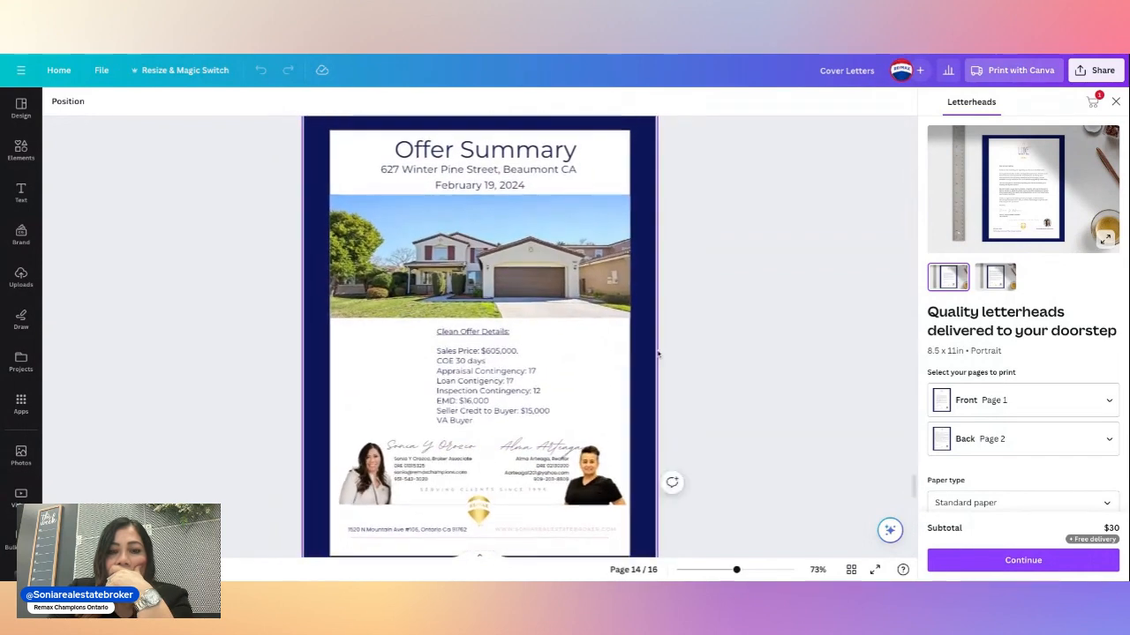
pyautogui.scroll(-1, 653, 357)
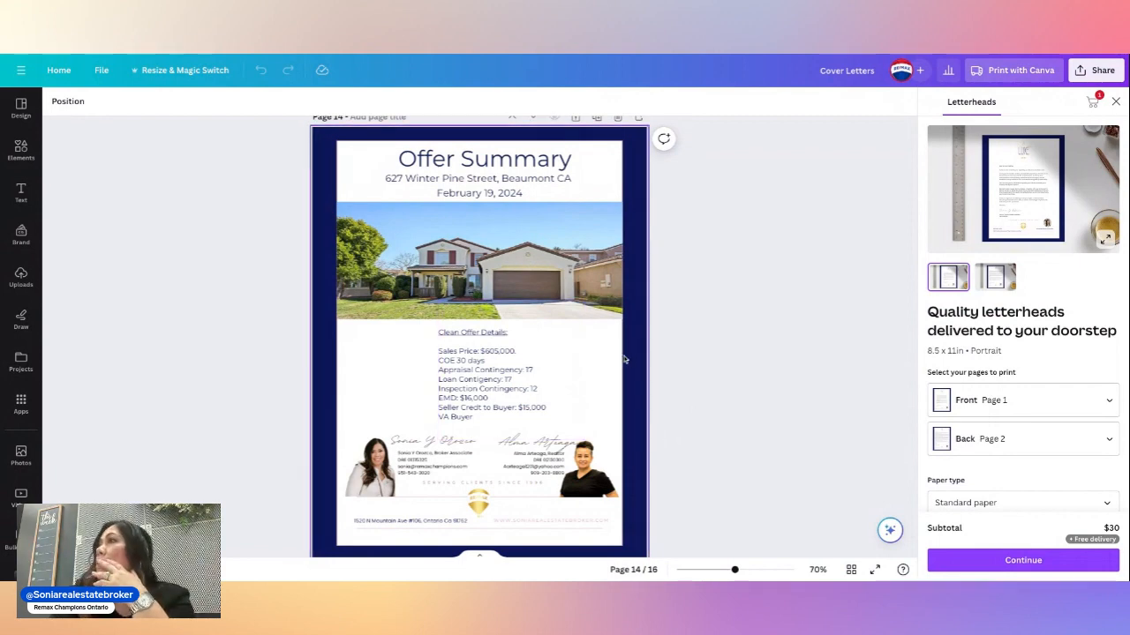
pyautogui.scroll(1, 623, 359)
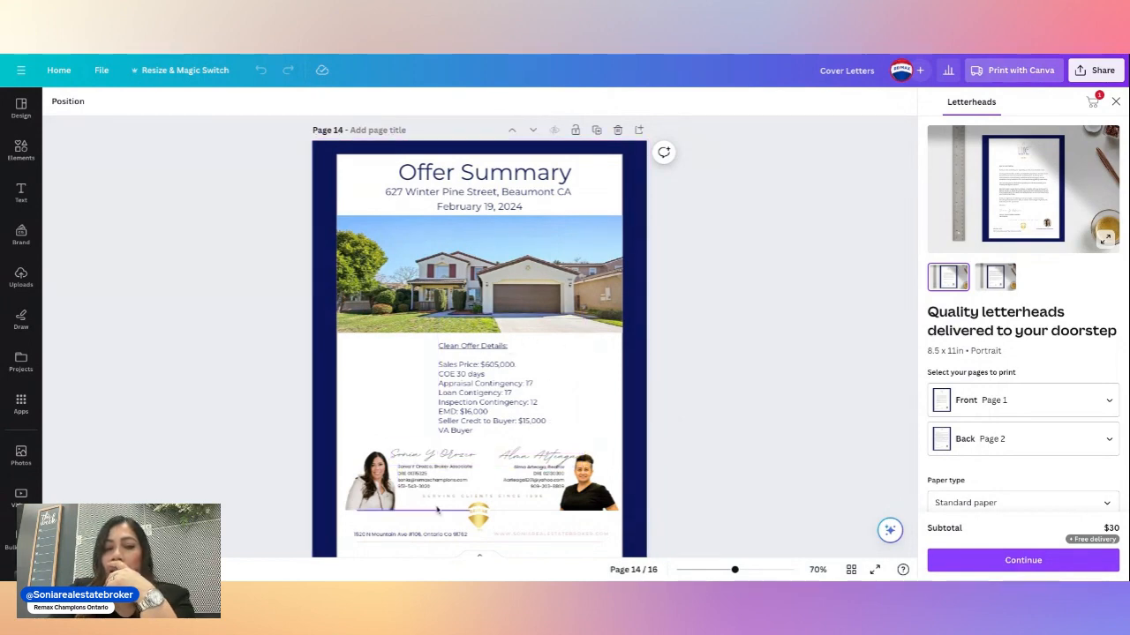
pyautogui.scroll(5, 538, 373)
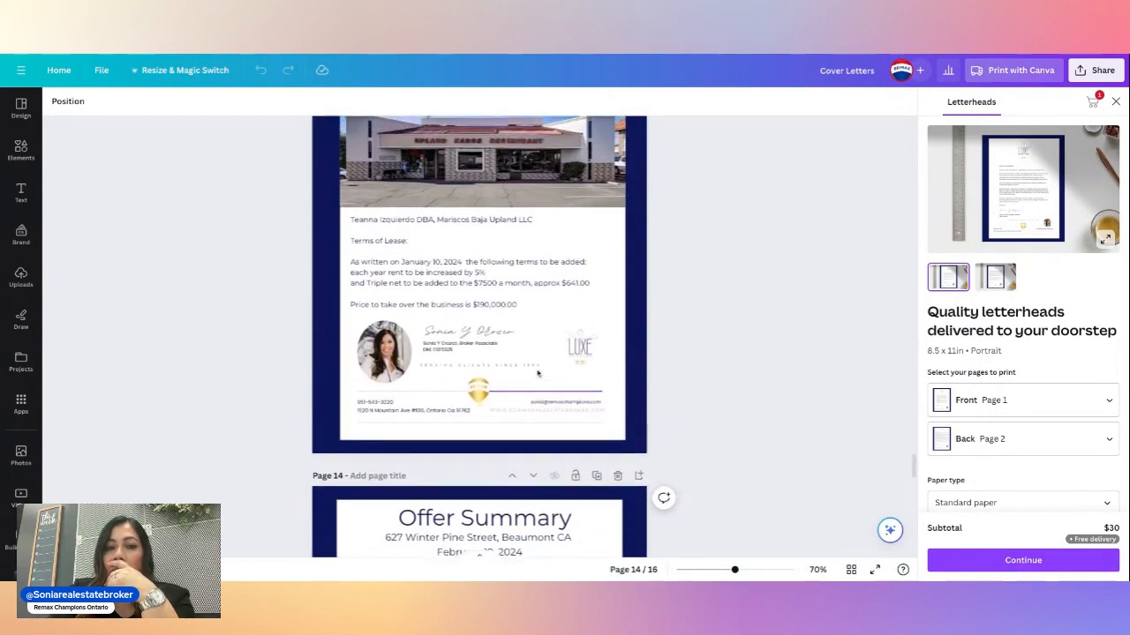
pyautogui.scroll(2, 537, 373)
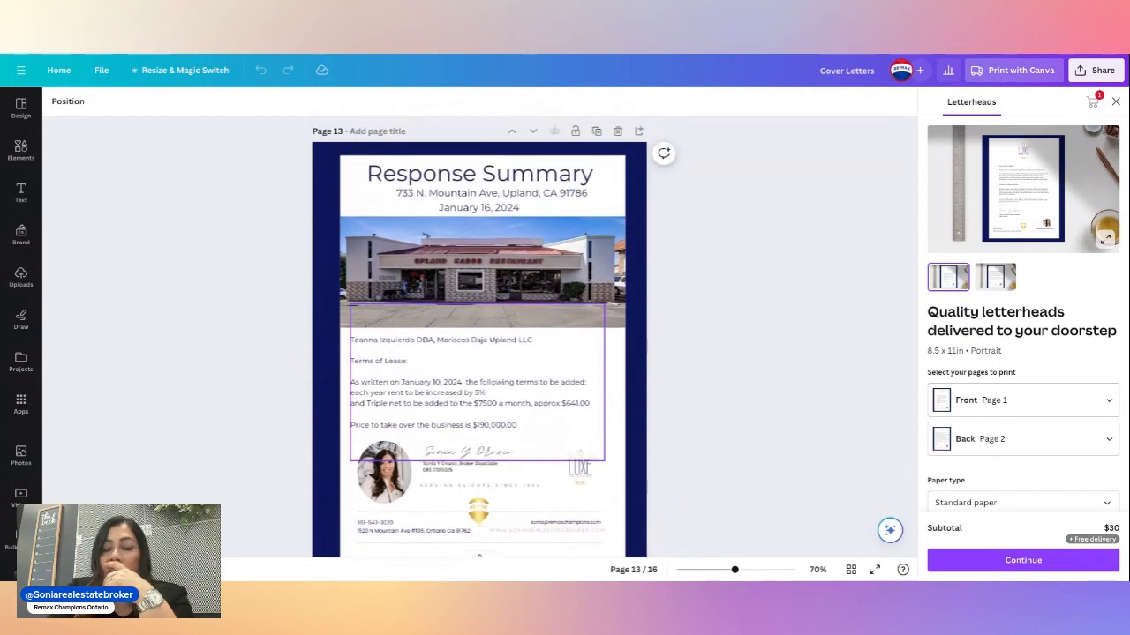
pyautogui.scroll(7, 537, 374)
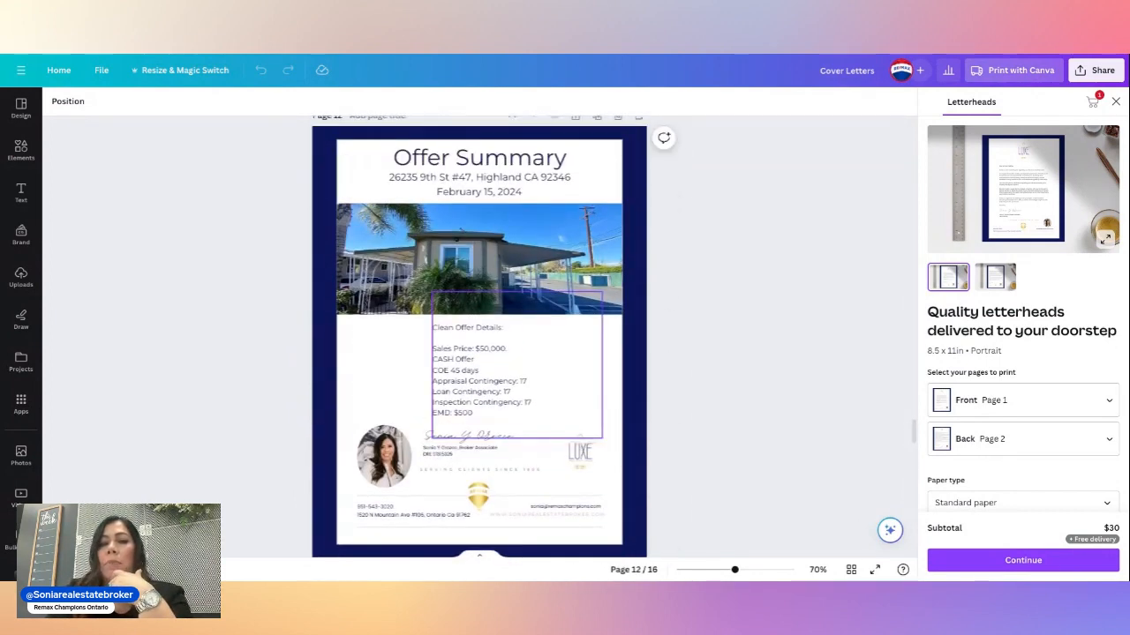
pyautogui.scroll(5, 479, 335)
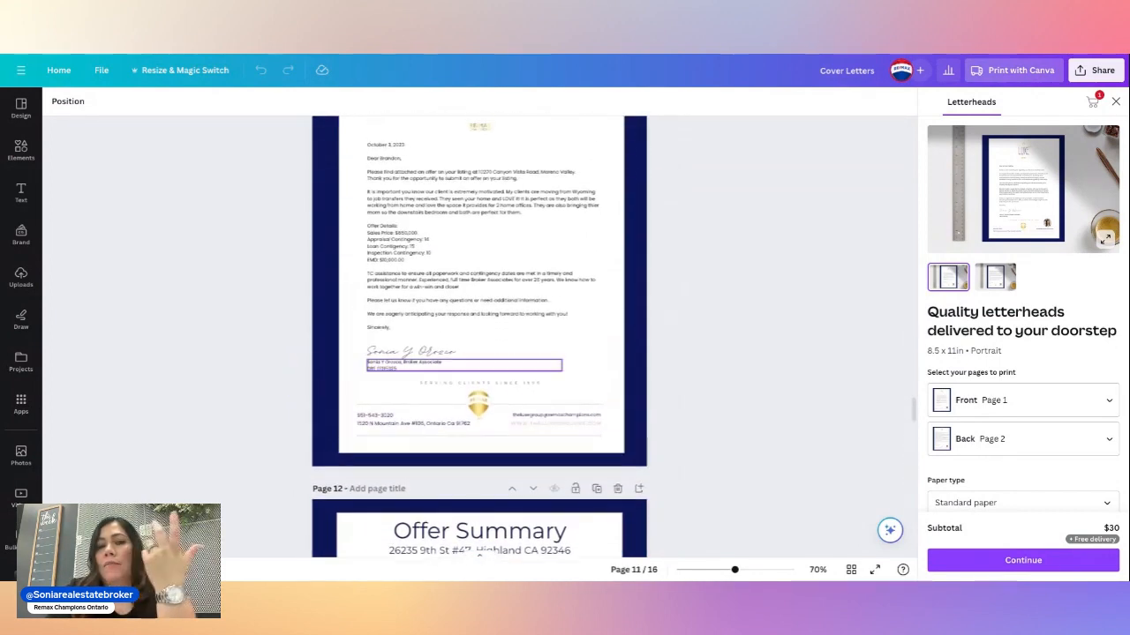
pyautogui.scroll(2, 479, 335)
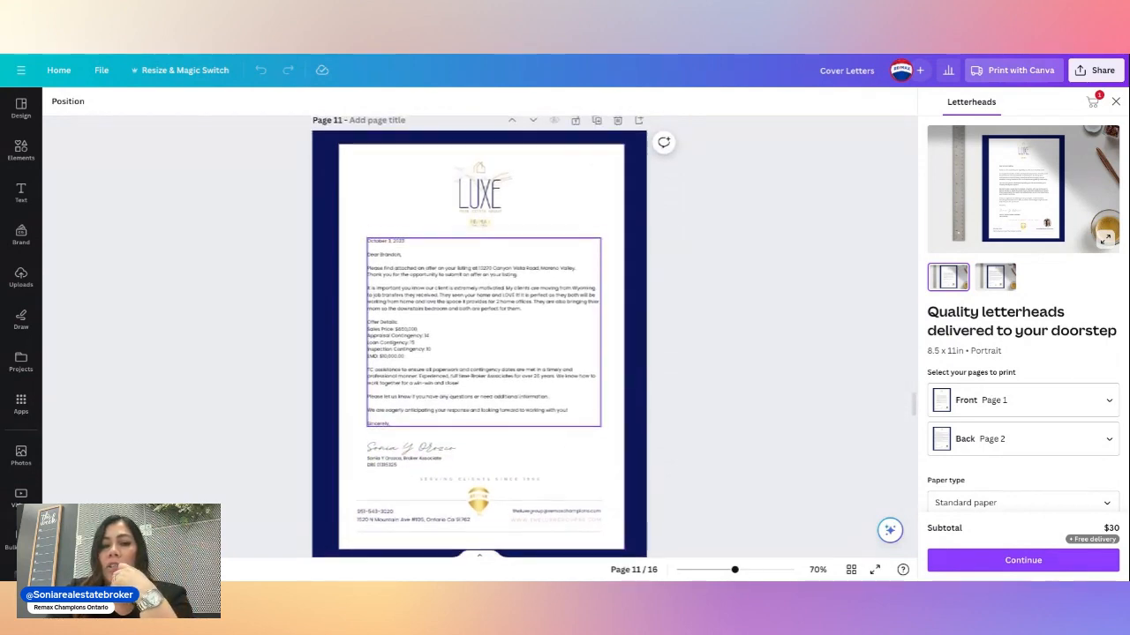
pyautogui.scroll(4, 567, 318)
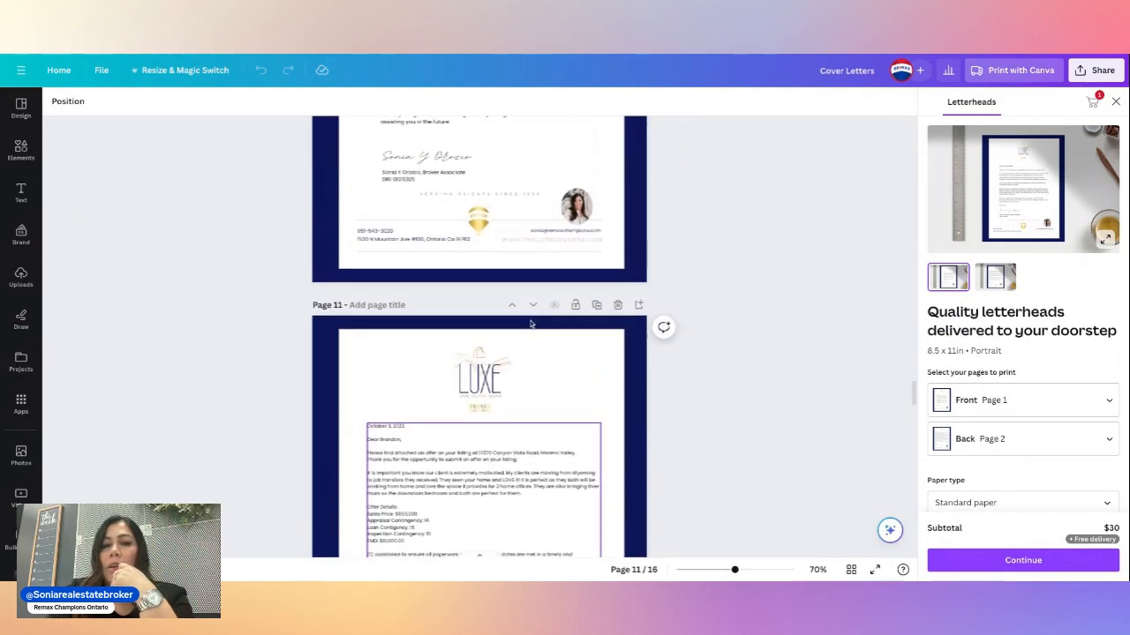
pyautogui.scroll(2, 531, 325)
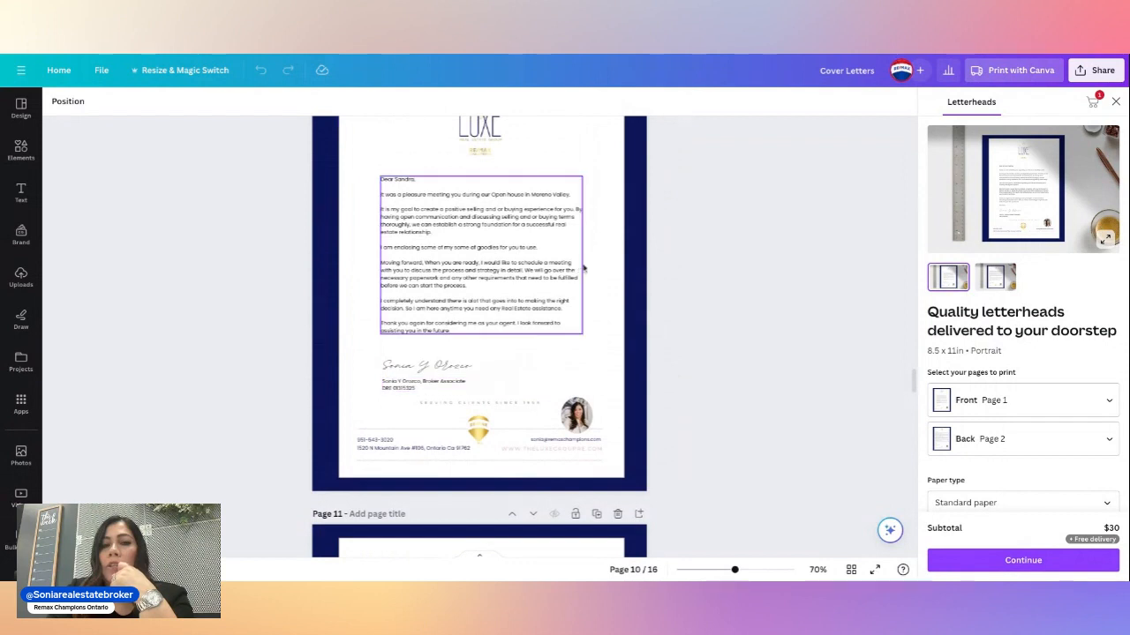
pyautogui.scroll(1, 586, 300)
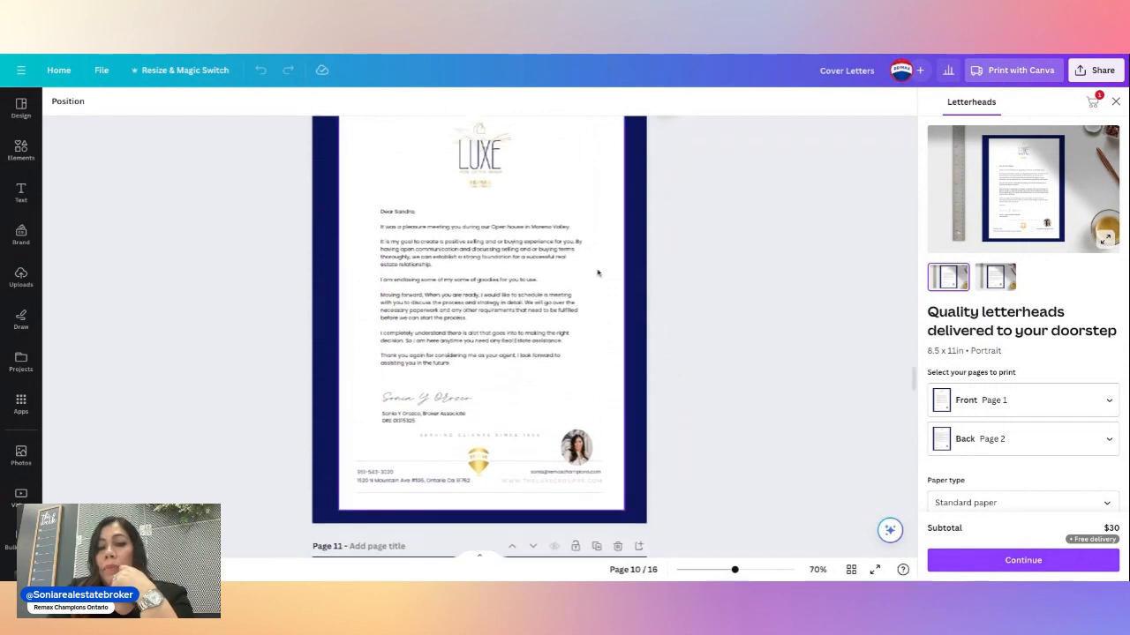
pyautogui.scroll(1, 571, 339)
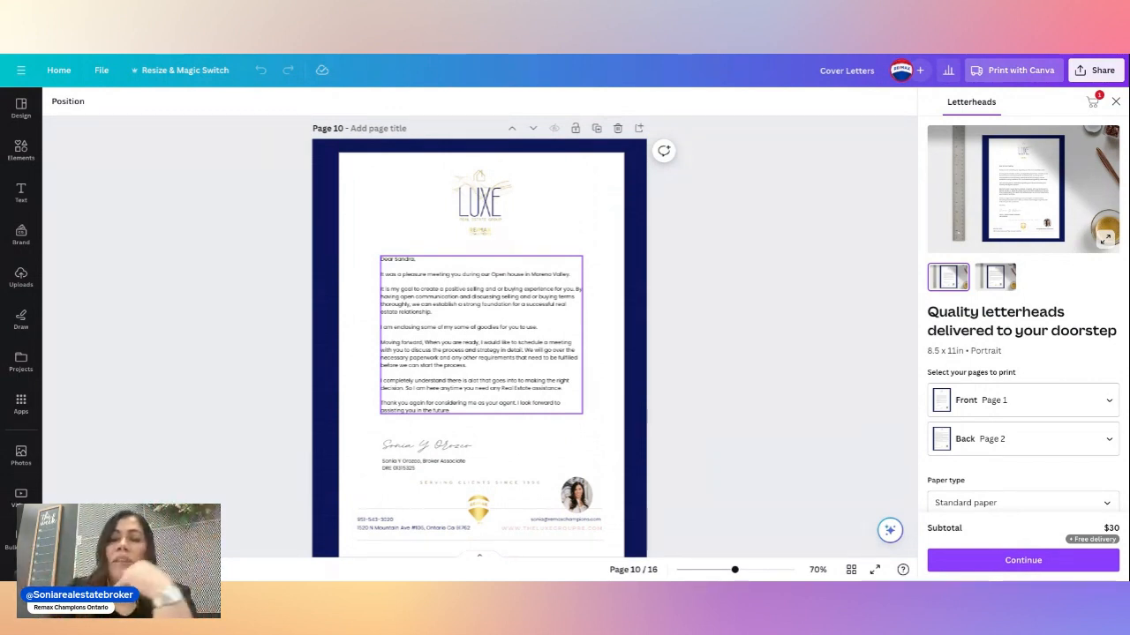
pyautogui.click(162, 119)
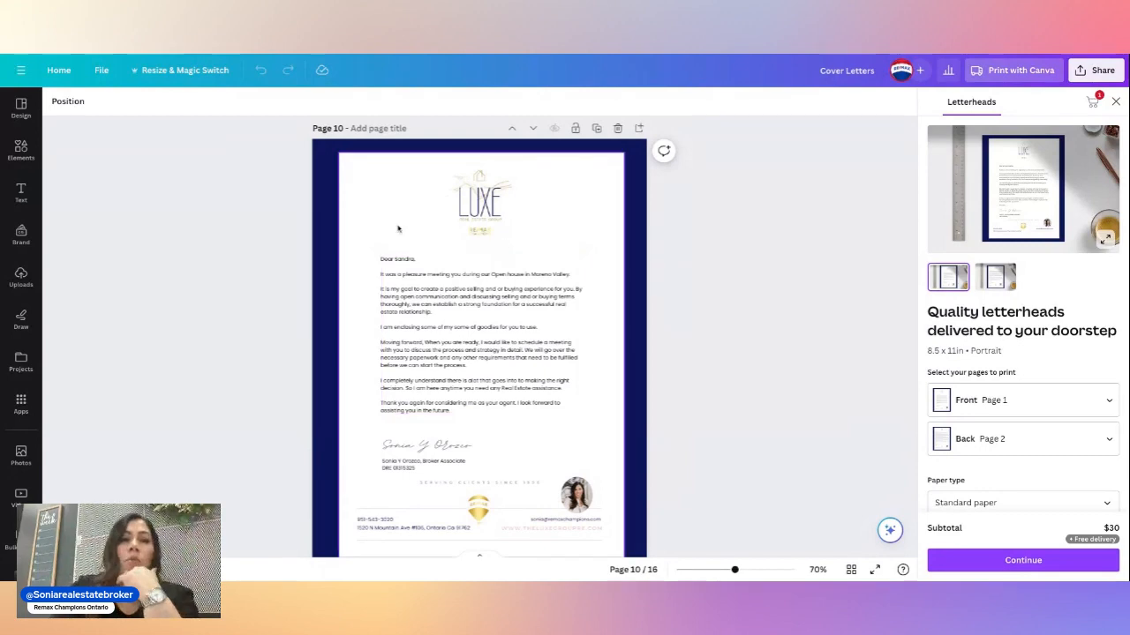
# Return to the Canva home page and scroll far down to the real estate videos and Instagram posts
pyautogui.click(58, 70)
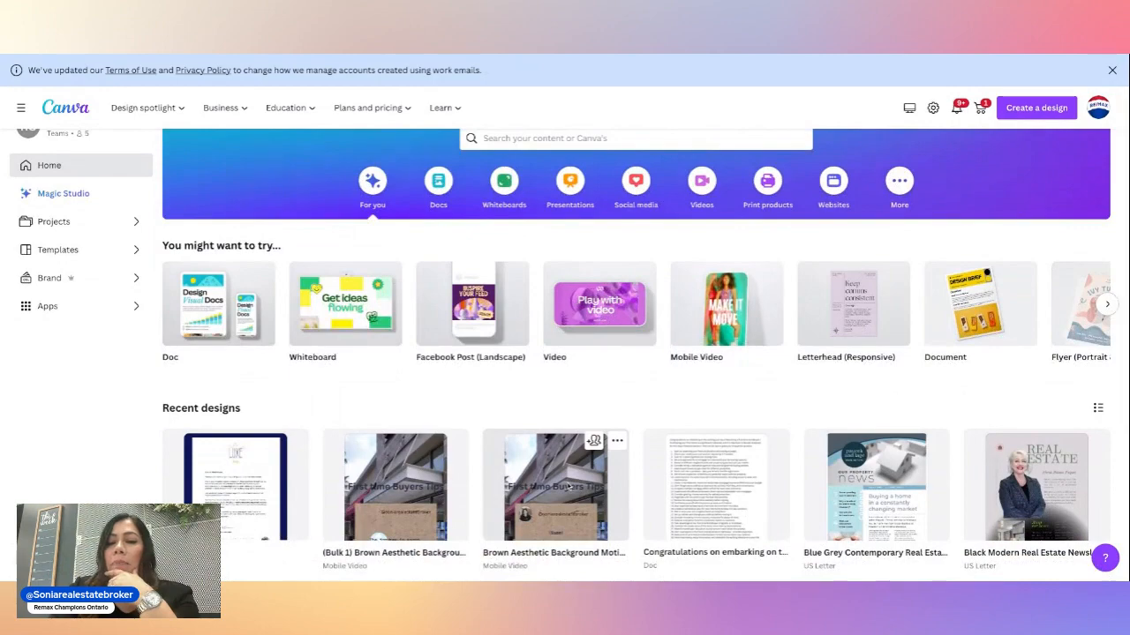
pyautogui.scroll(-5, 571, 487)
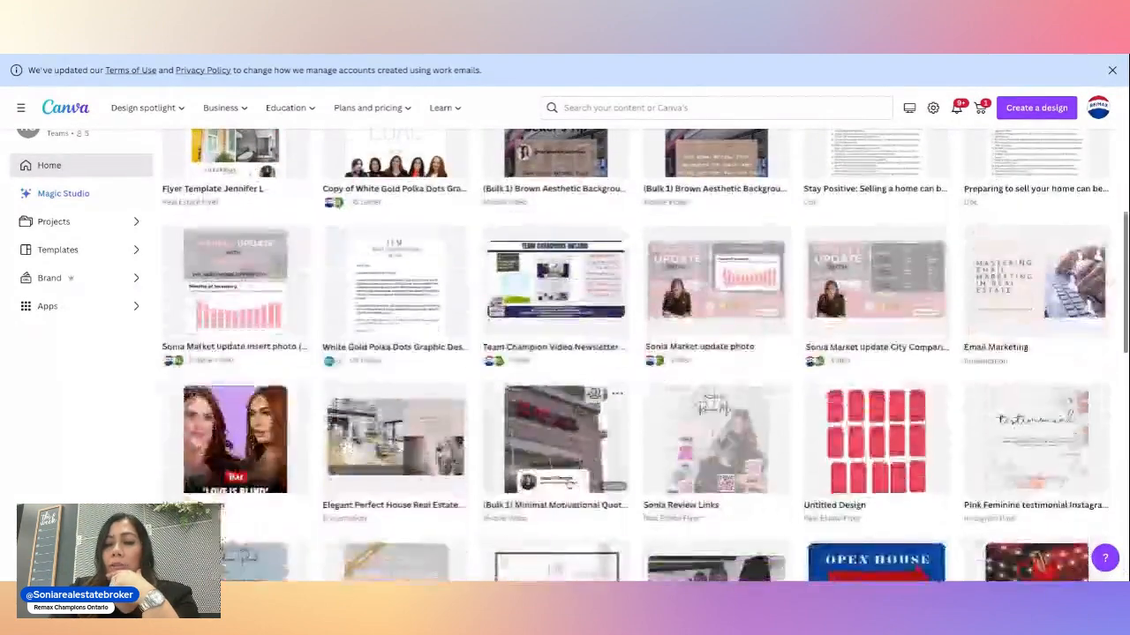
pyautogui.scroll(-2, 568, 477)
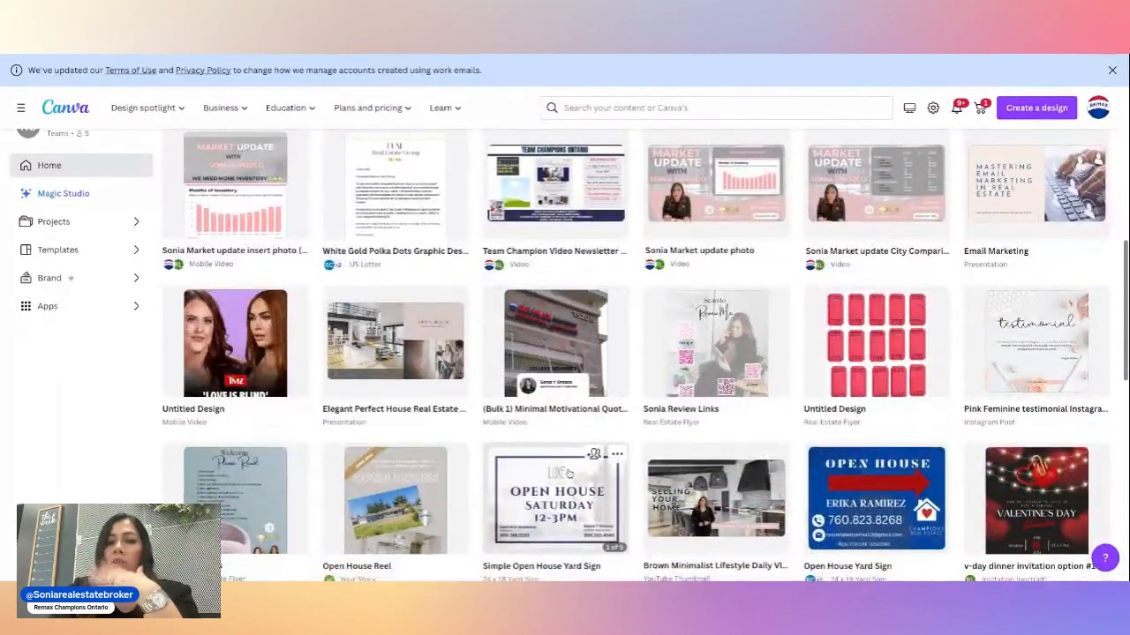
pyautogui.scroll(-2, 570, 474)
pyautogui.scroll(-2, 570, 474)
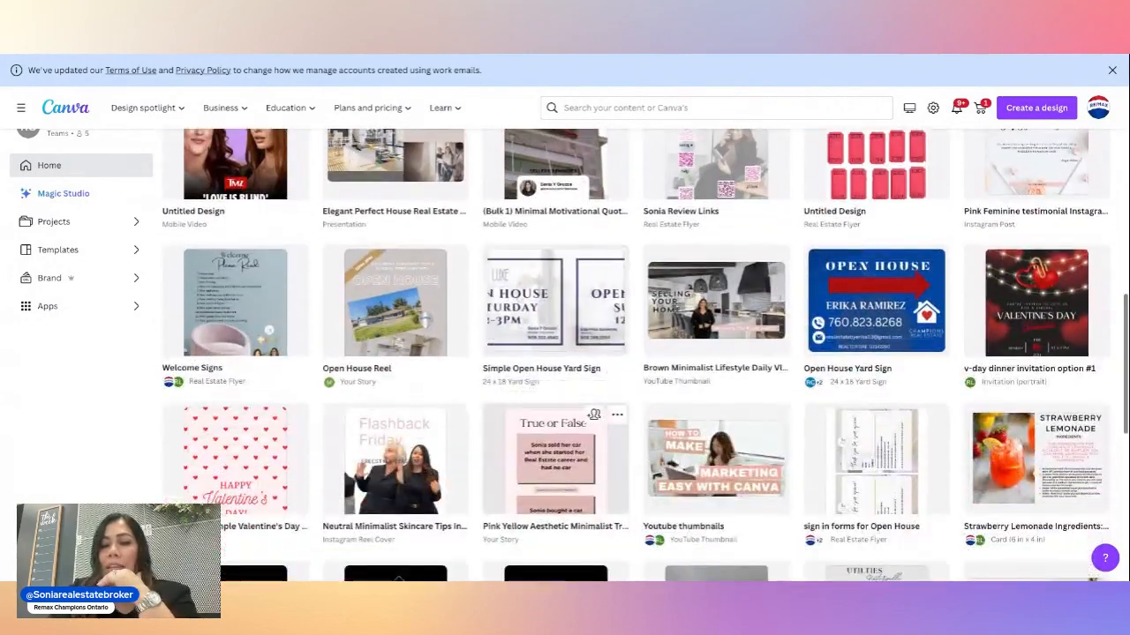
pyautogui.scroll(-10, 569, 473)
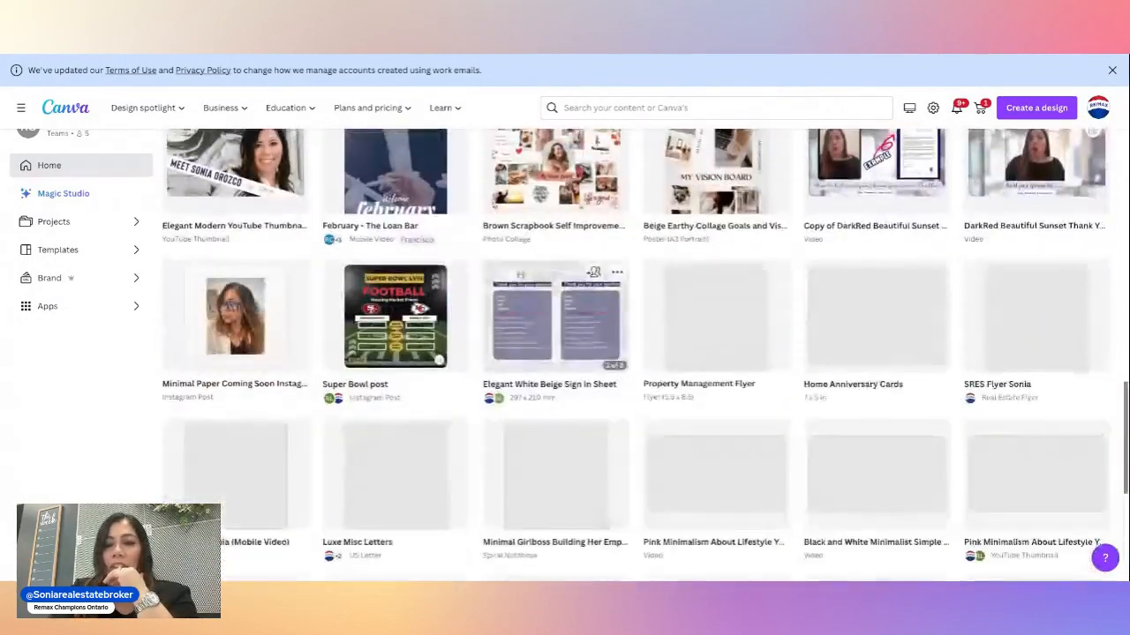
pyautogui.scroll(-3, 532, 491)
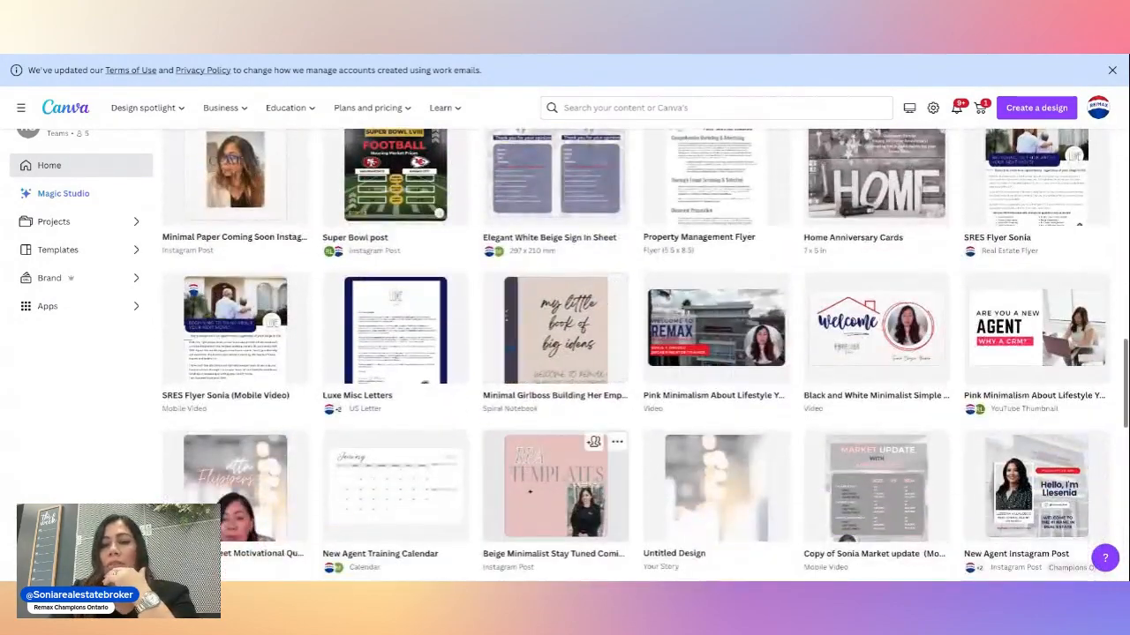
pyautogui.scroll(-7, 532, 490)
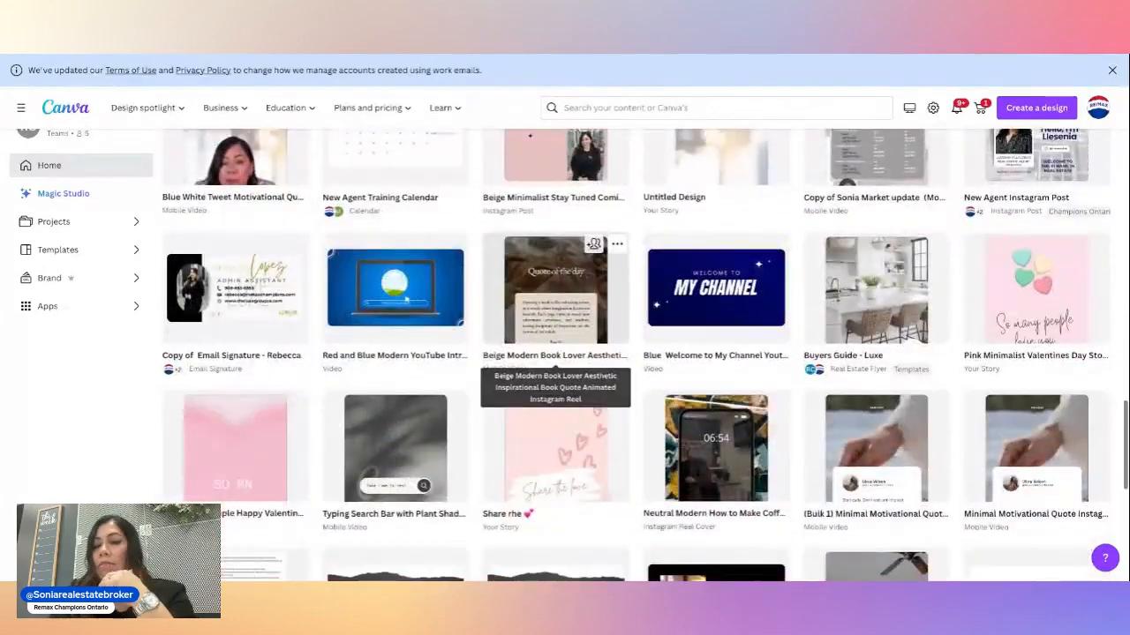
pyautogui.scroll(-4, 555, 406)
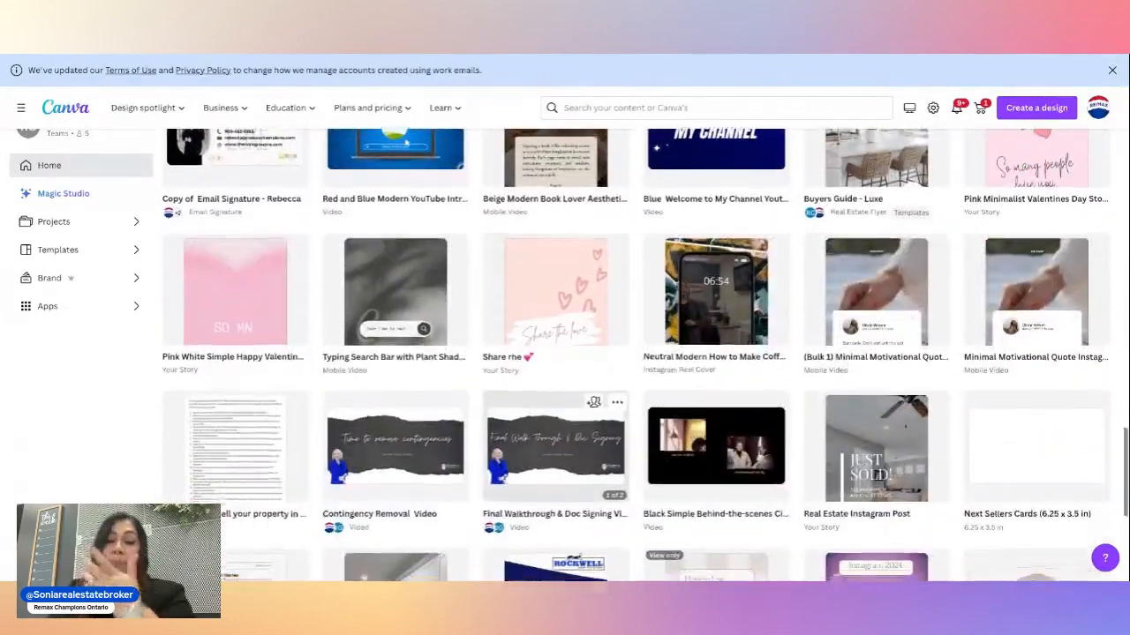
pyautogui.scroll(-1, 555, 406)
pyautogui.scroll(-6, 555, 406)
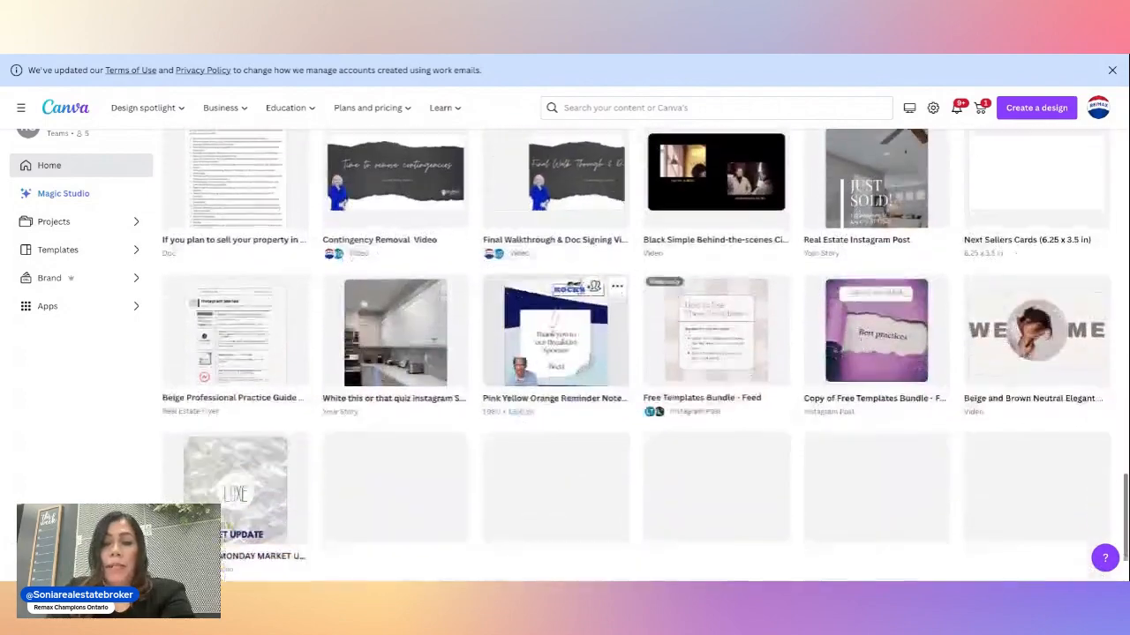
pyautogui.scroll(-4, 555, 406)
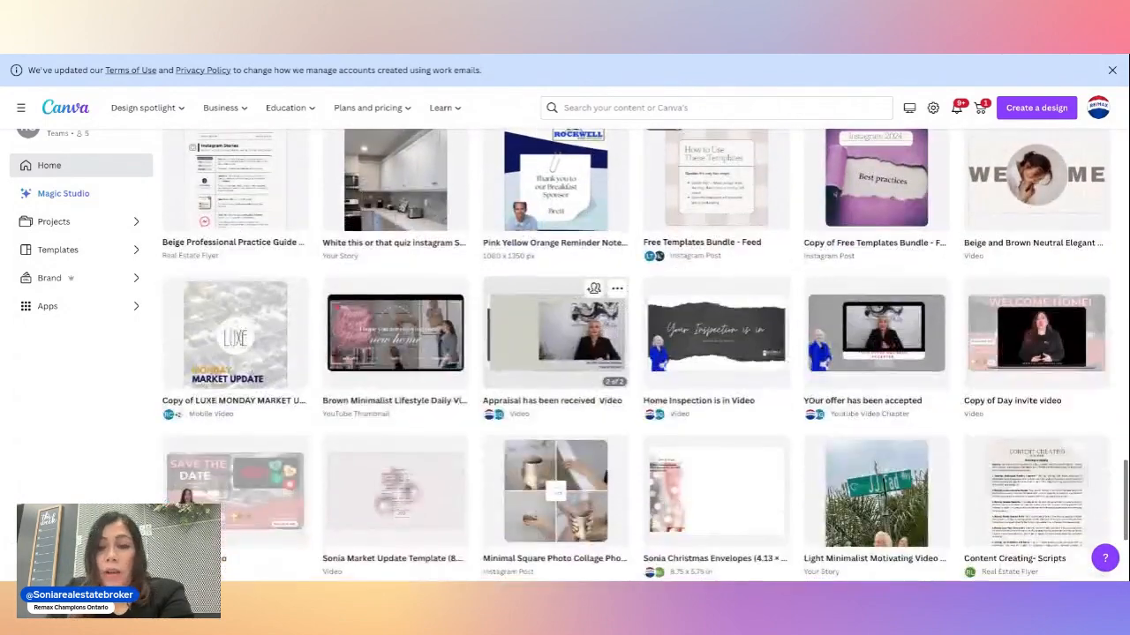
pyautogui.scroll(-3, 555, 406)
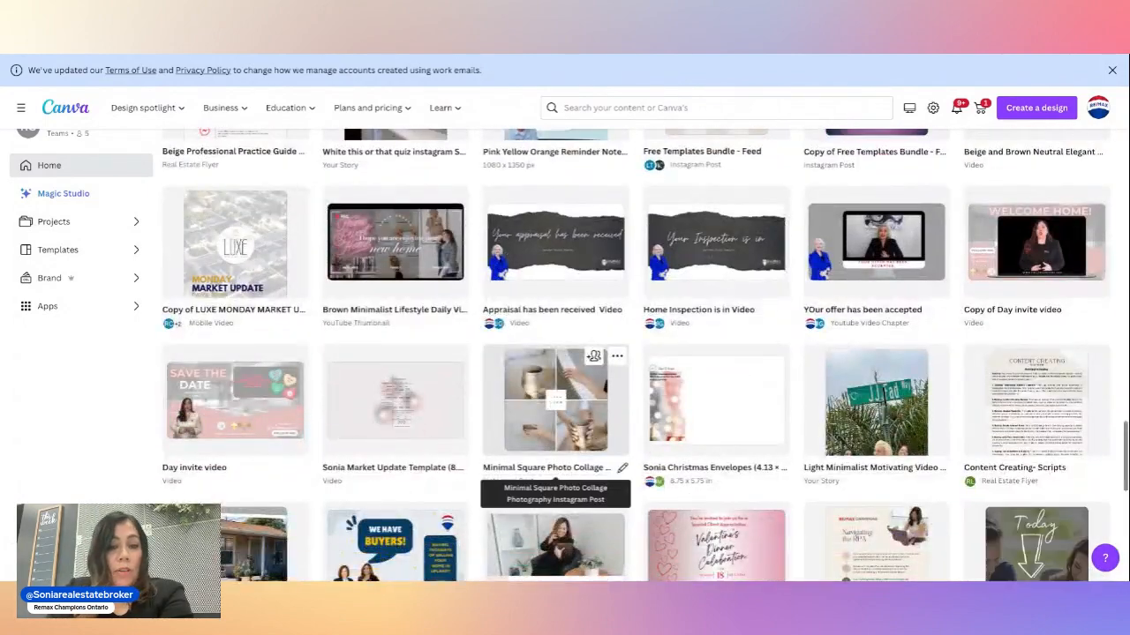